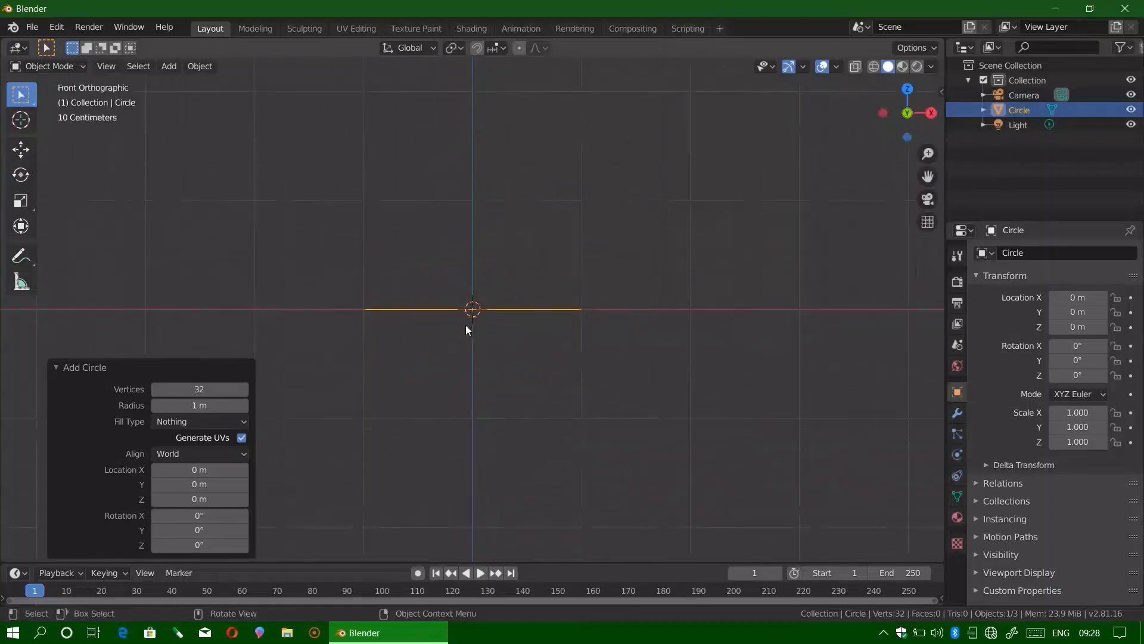
Fill the circle in Edit Mode with a single face.
{"action": "left_click", "coordinate": [596, 251]}
{"action": "scroll", "coordinate": [716, 209], "scroll_direction": "down", "scroll_amount": 2}
{"action": "left_click", "coordinate": [983, 110]}
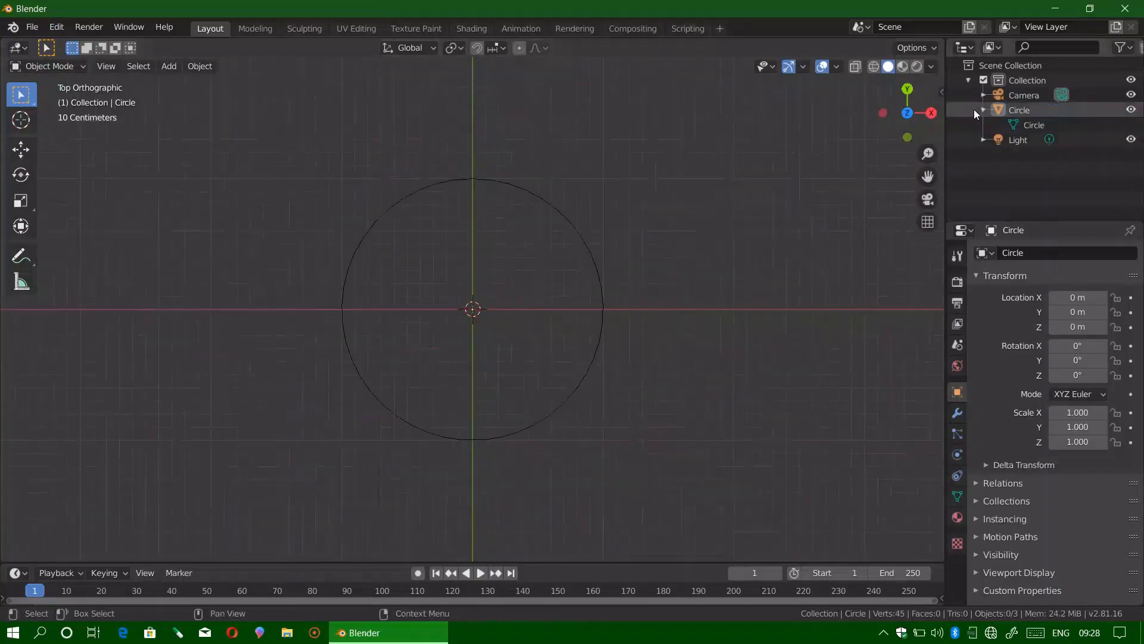
{"action": "key", "text": "f"}
From top view, extrude the disc face twice and scale the inner face inward.
{"action": "middle_click_drag", "start_coordinate": [416, 318], "coordinate": [458, 394]}
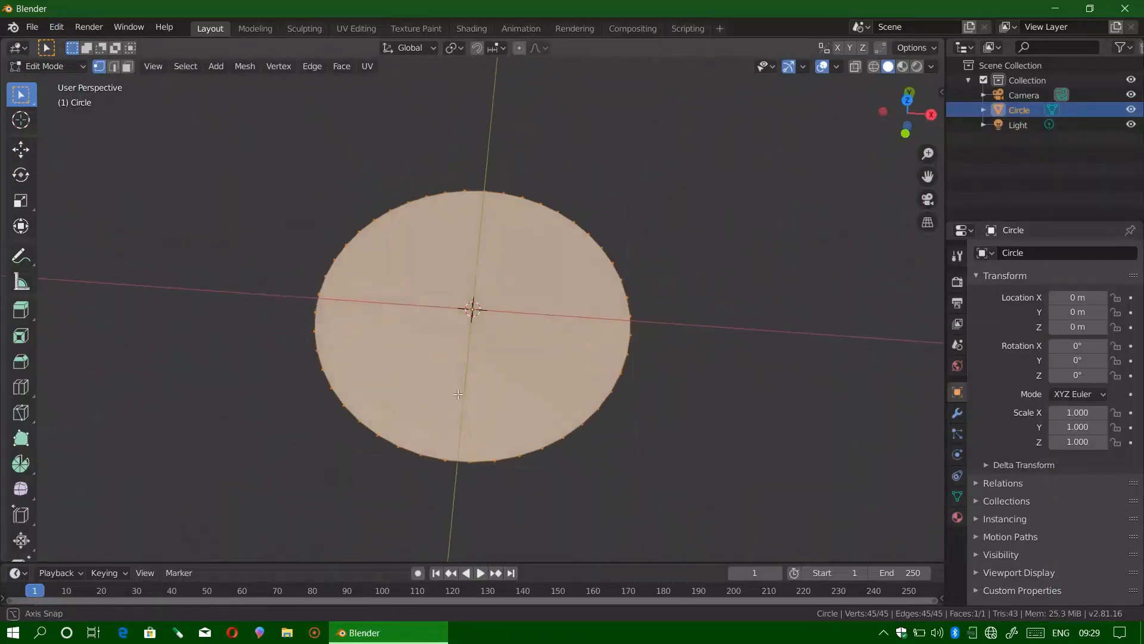
{"action": "left_click", "coordinate": [1001, 554]}
{"action": "middle_click_drag", "start_coordinate": [730, 424], "coordinate": [736, 283]}
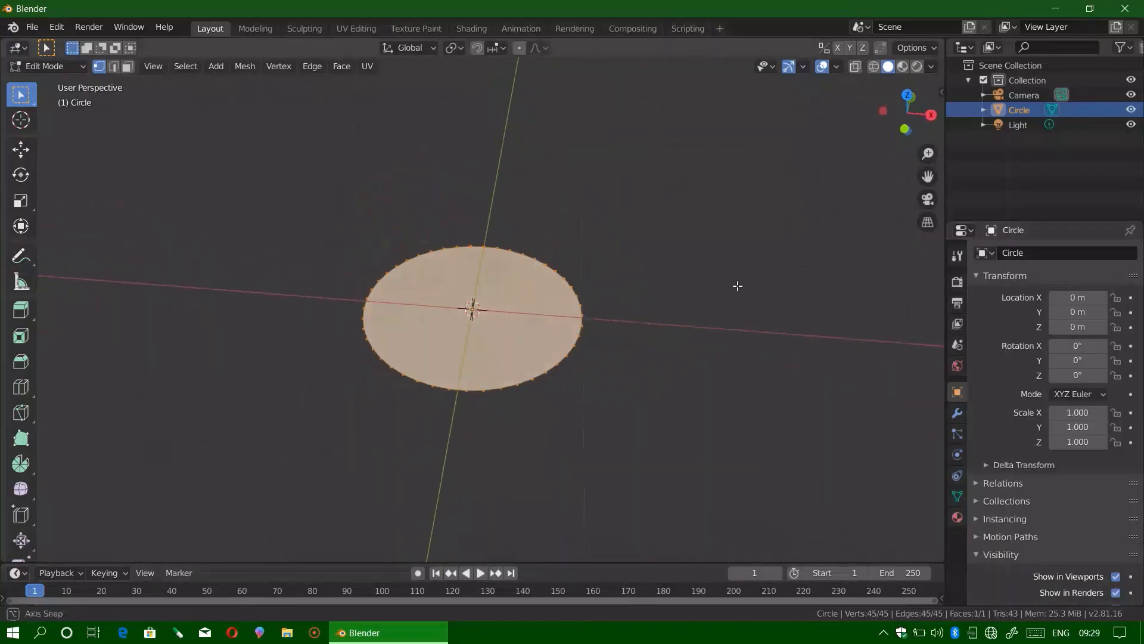
{"action": "key", "text": "KP_7"}
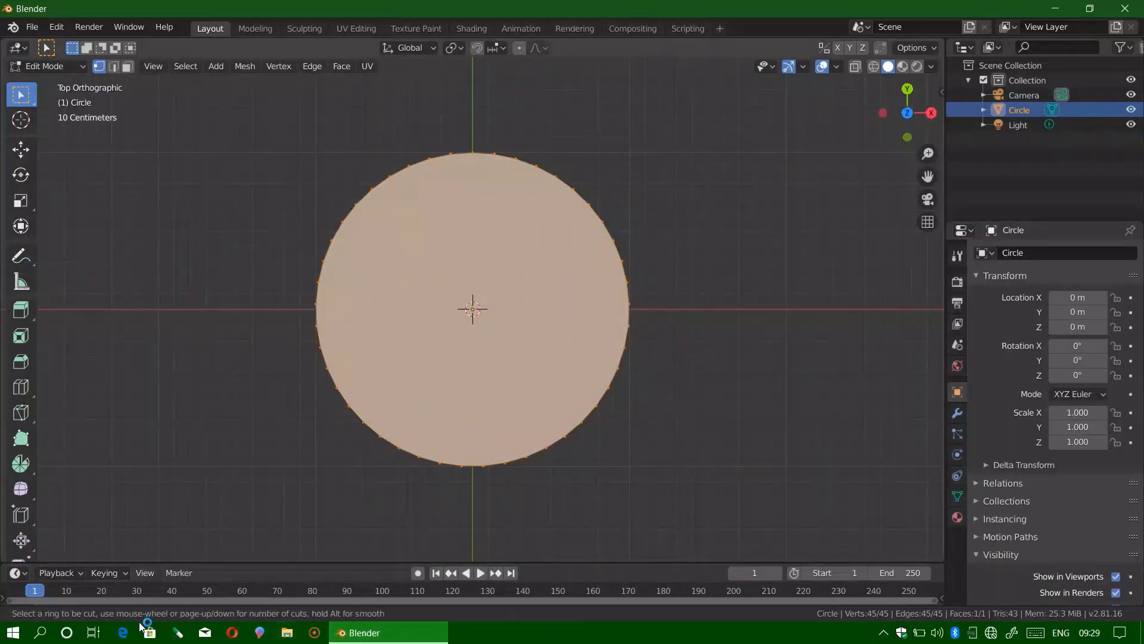
{"action": "key", "text": "e"}
{"action": "key", "text": "Escape"}
{"action": "key", "text": "e"}
{"action": "key", "text": "s"}
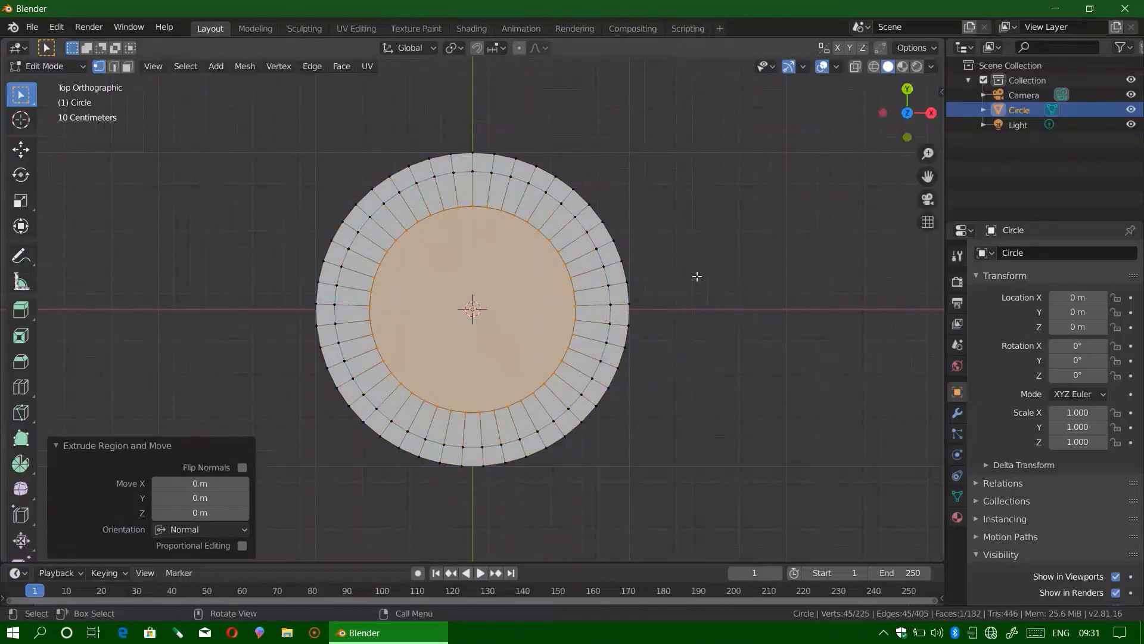
Confirm the inward scale, select the whole disc, then deselect all in top view.
{"action": "left_click", "coordinate": [697, 277]}
{"action": "middle_click_drag", "start_coordinate": [697, 276], "coordinate": [567, 243]}
{"action": "key", "text": "ctrl+l"}
{"action": "middle_click_drag", "start_coordinate": [575, 376], "coordinate": [724, 292]}
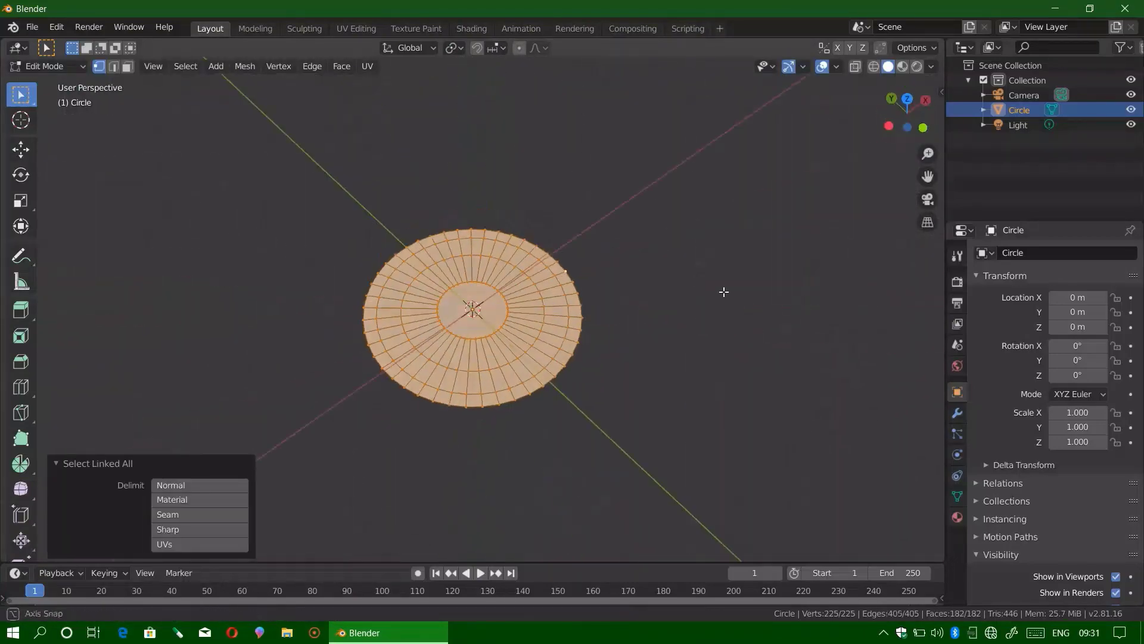
{"action": "key", "text": "alt+a"}
{"action": "key", "text": "KP_7"}
Select the outer ring vertices and scale them.
{"action": "left_click", "coordinate": [437, 413], "text": "ctrl"}
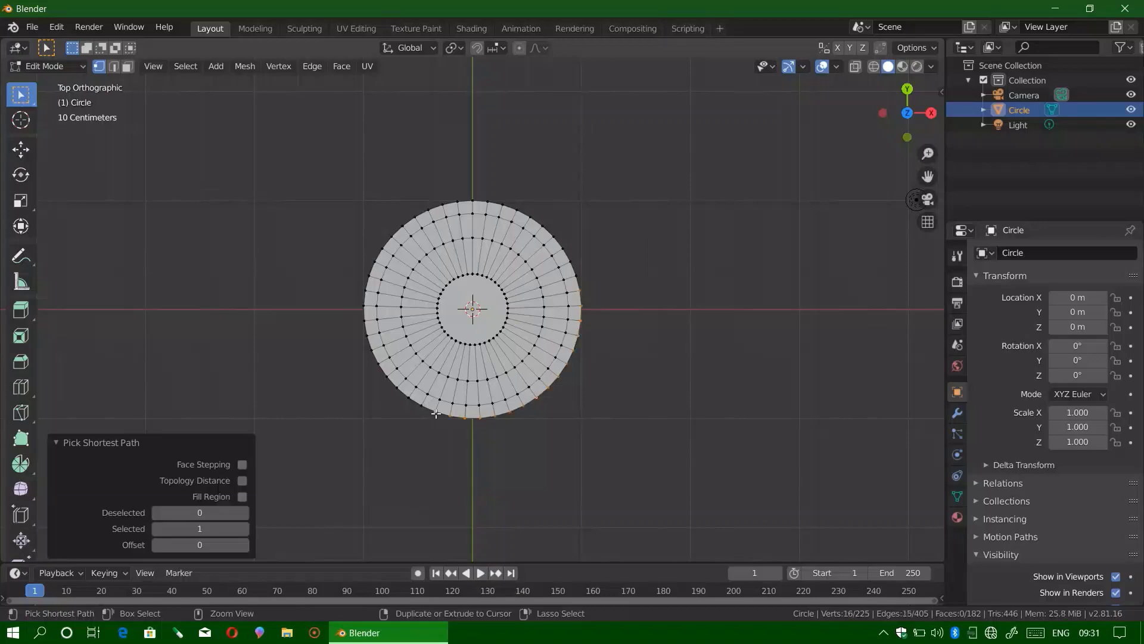
{"action": "key", "text": "KP_1"}
{"action": "key", "text": "s"}
{"action": "left_click", "coordinate": [654, 358]}
{"action": "mouse_move", "coordinate": [654, 358]}
{"action": "middle_mouse_down"}
{"action": "mouse_move", "coordinate": [729, 408]}
{"action": "mouse_move", "coordinate": [784, 363]}
{"action": "mouse_move", "coordinate": [697, 388]}
{"action": "mouse_move", "coordinate": [746, 392]}
{"action": "mouse_move", "coordinate": [655, 417]}
{"action": "mouse_move", "coordinate": [653, 379]}
{"action": "mouse_move", "coordinate": [691, 370]}
{"action": "middle_mouse_up"}
Delete the outer ring vertices, then undo back to the unfilled 45-vertex circle.
{"action": "key", "text": "x"}
{"action": "key", "text": "x"}
{"action": "left_click", "coordinate": [626, 429]}
{"action": "key", "text": "ctrl+z"}
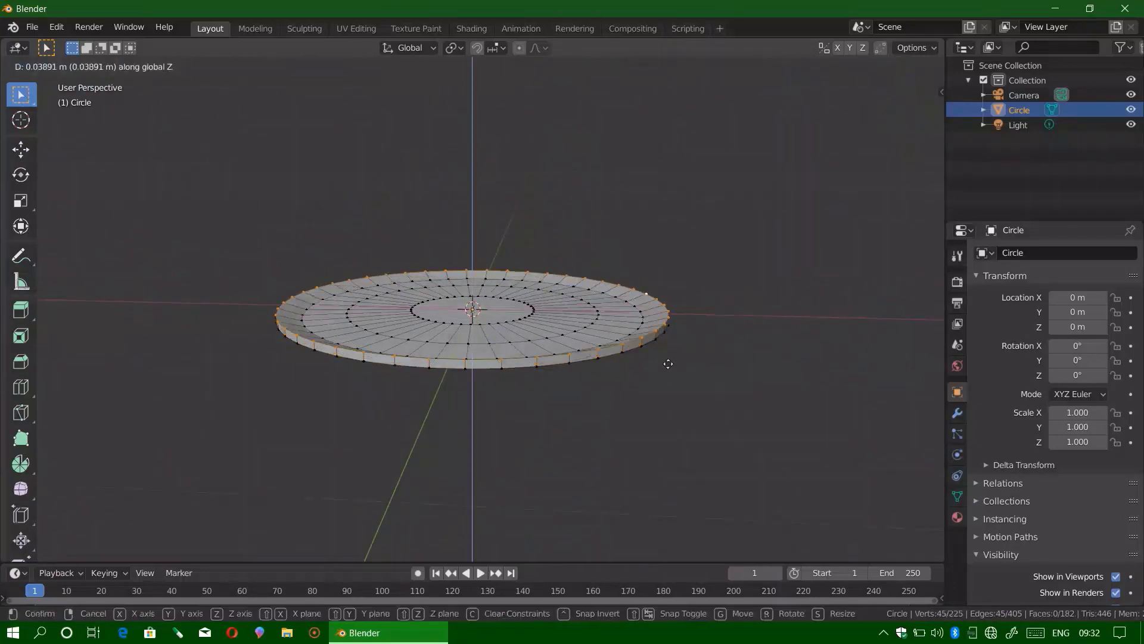
{"action": "left_click", "coordinate": [668, 355]}
{"action": "scroll", "coordinate": [518, 409], "scroll_direction": "down", "scroll_amount": 2}
{"action": "middle_click_drag", "start_coordinate": [518, 408], "coordinate": [410, 356]}
{"action": "key", "text": "ctrl+z"}
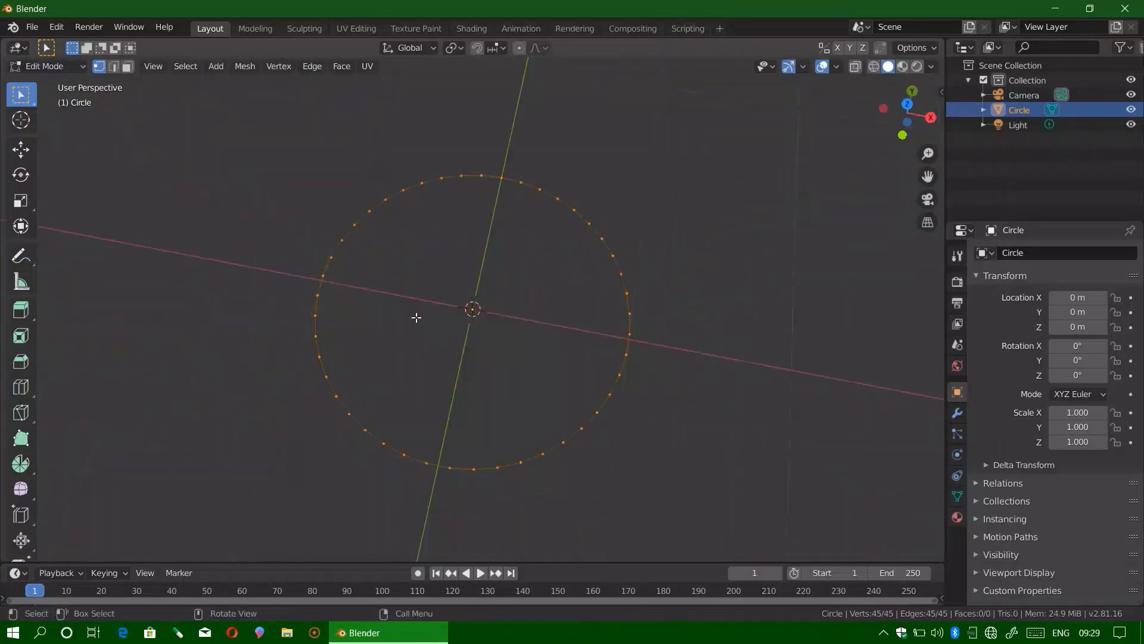
Select all of the circle's vertices and fill it again in top view.
{"action": "middle_click_drag", "start_coordinate": [461, 329], "coordinate": [159, 613]}
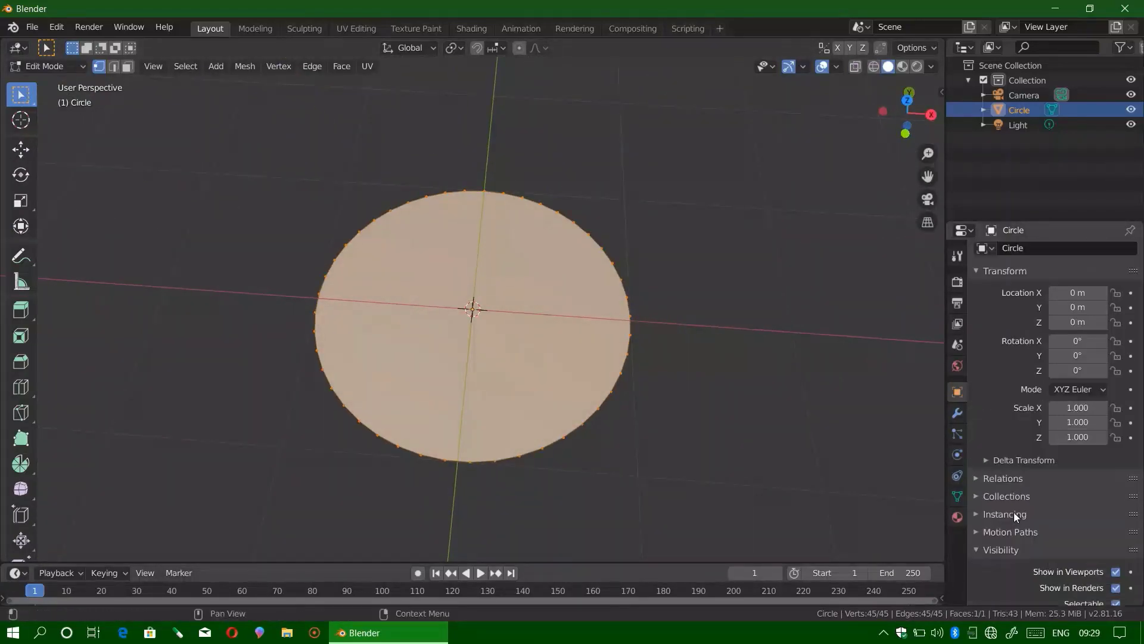
{"action": "left_click", "coordinate": [728, 416]}
{"action": "key", "text": "a"}
{"action": "key", "text": "KP_7"}
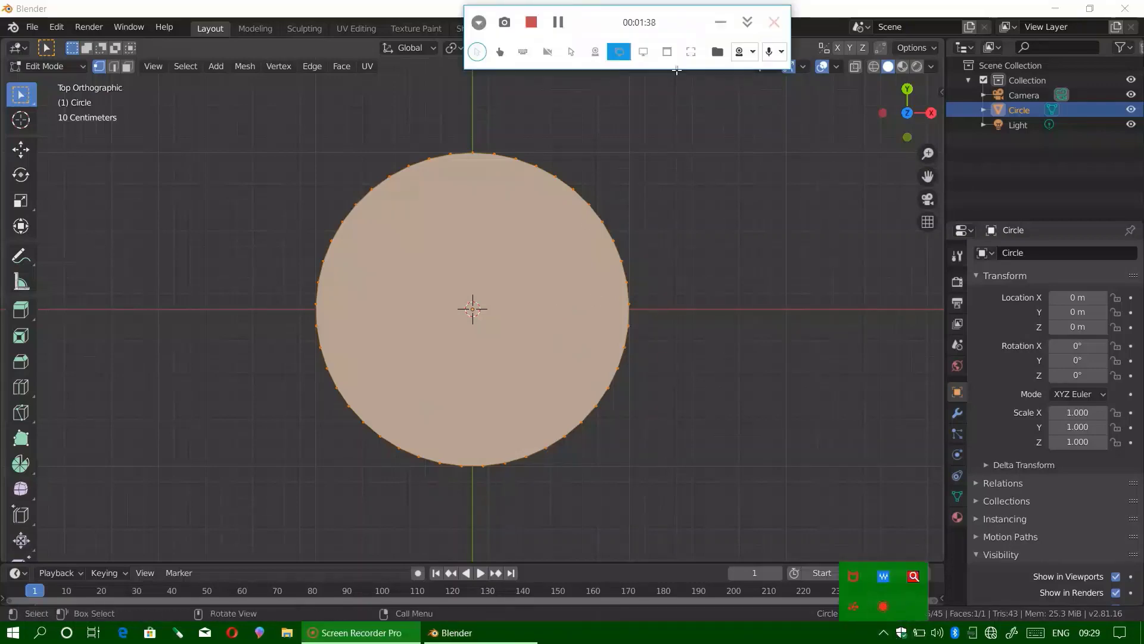
Extrude twice and scale inward into a ring-of-faces disc, then select the whole mesh.
{"action": "key", "text": "e"}
{"action": "key", "text": "Escape"}
{"action": "key", "text": "s"}
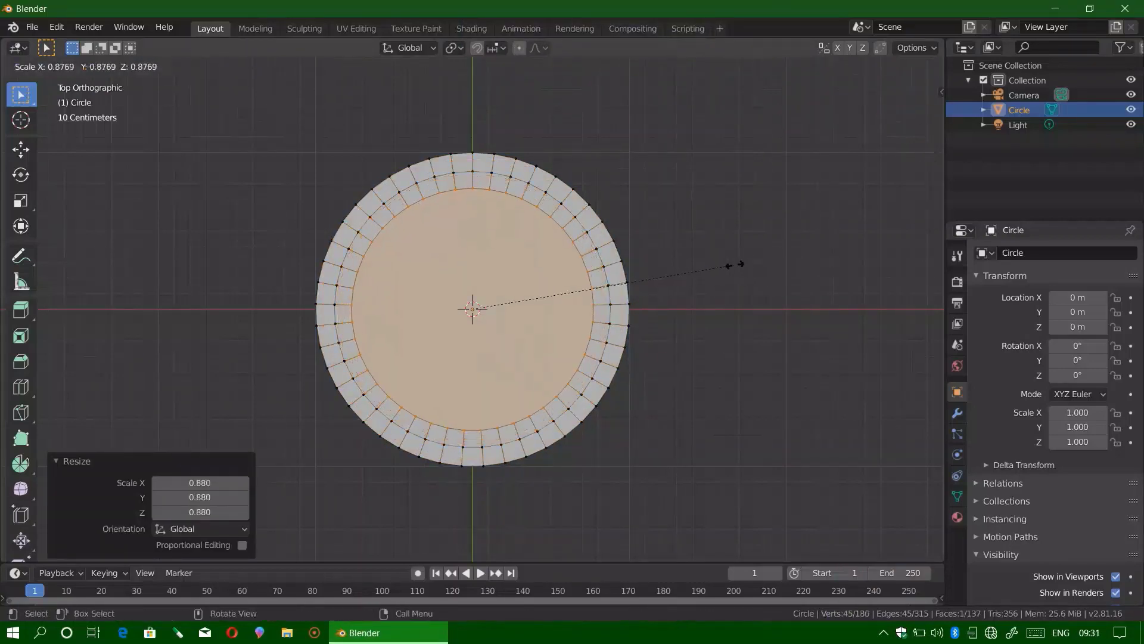
{"action": "left_click", "coordinate": [697, 276]}
{"action": "mouse_move", "coordinate": [696, 276]}
{"action": "middle_mouse_down"}
{"action": "mouse_move", "coordinate": [580, 274]}
{"action": "mouse_move", "coordinate": [574, 375]}
{"action": "mouse_move", "coordinate": [732, 264]}
{"action": "middle_mouse_up"}
{"action": "key", "text": "ctrl+l"}
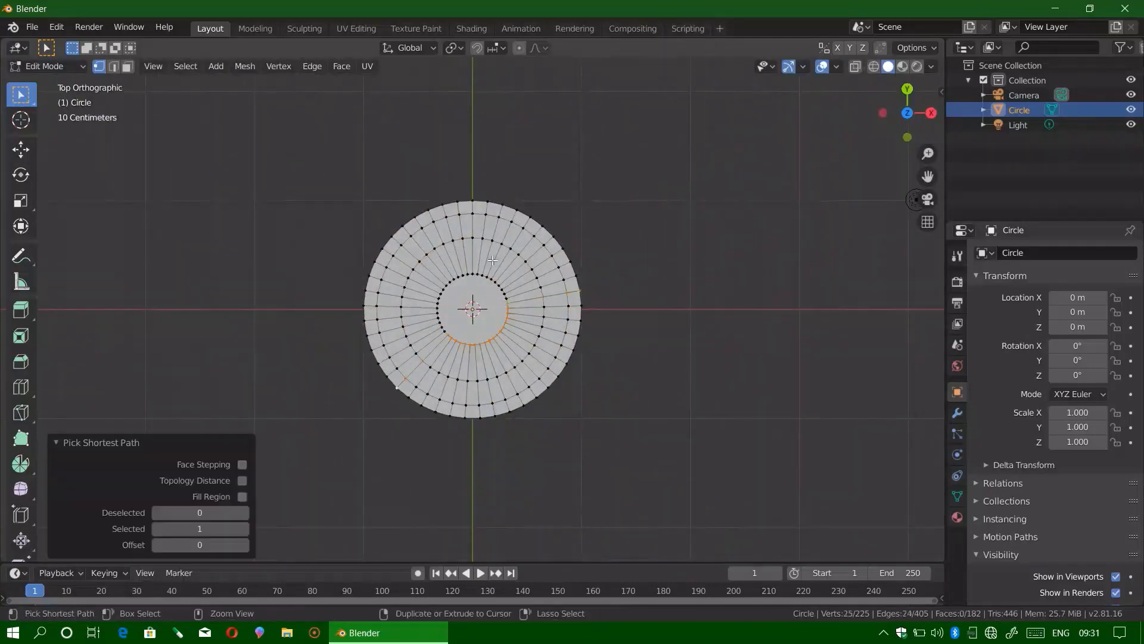
Duplicate the plank along Y to place the second and third planks side by side.
{"action": "middle_click_drag", "start_coordinate": [526, 437], "coordinate": [454, 426]}
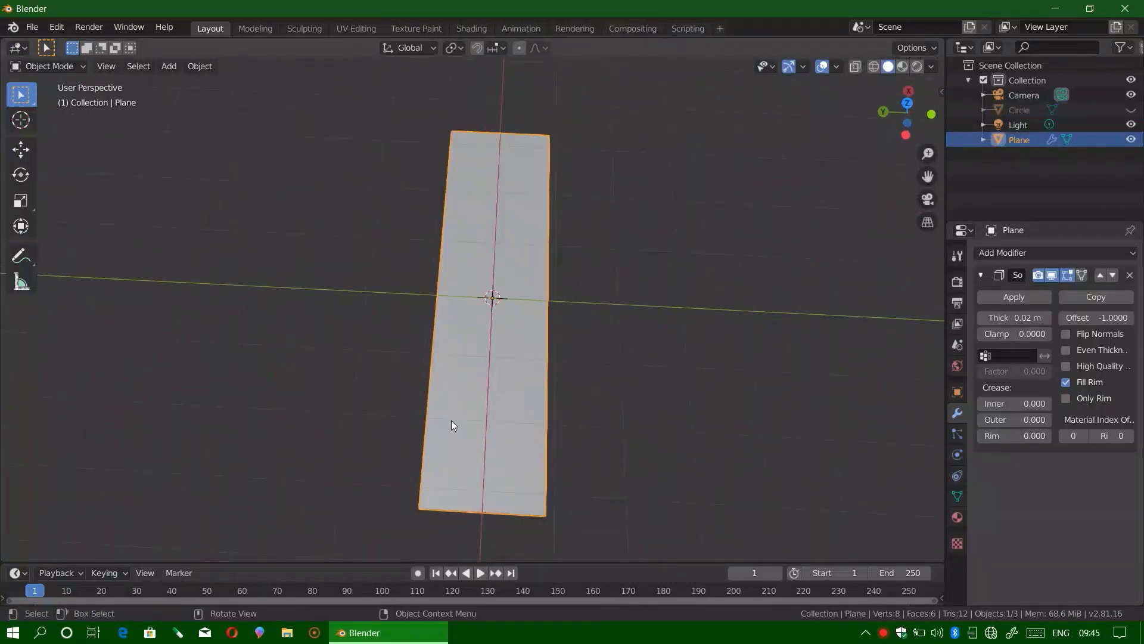
{"action": "scroll", "coordinate": [560, 486], "scroll_direction": "down", "scroll_amount": 2}
{"action": "left_click", "coordinate": [478, 493]}
{"action": "scroll", "coordinate": [383, 370], "scroll_direction": "up", "scroll_amount": 2}
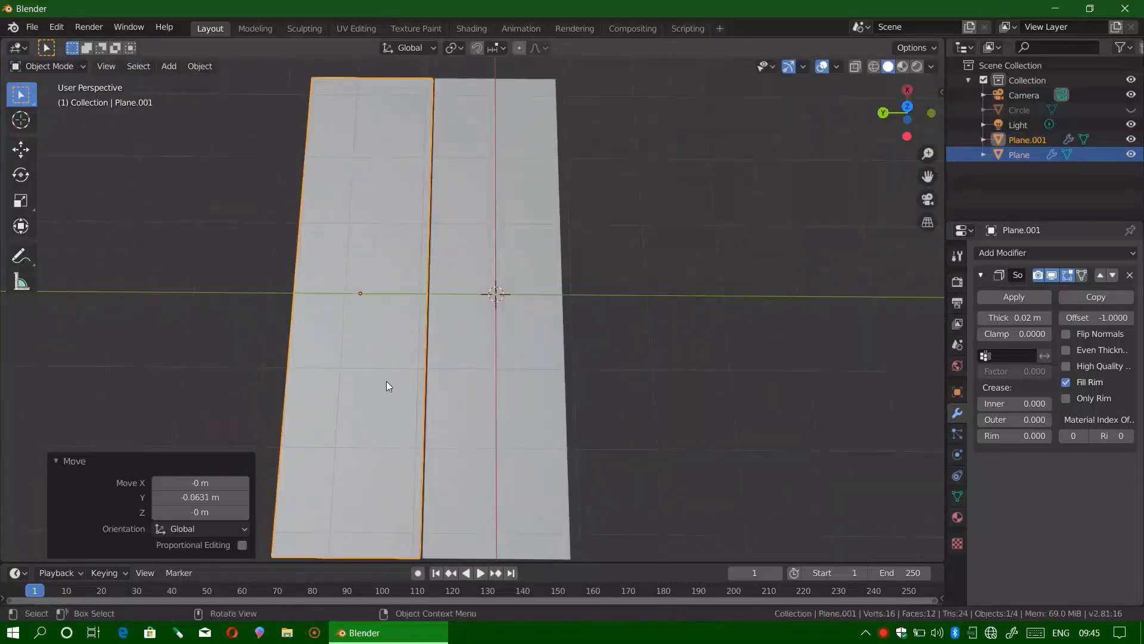
{"action": "middle_click_drag", "start_coordinate": [388, 388], "coordinate": [395, 328]}
{"action": "key", "text": "shift+d"}
{"action": "key", "text": "y"}
{"action": "left_click", "coordinate": [302, 347]}
{"action": "middle_click_drag", "start_coordinate": [302, 347], "coordinate": [327, 345]}
Add the fourth and fifth plank copies along Y, the last at -1.81 m.
{"action": "key", "text": "shift+d"}
{"action": "key", "text": "y"}
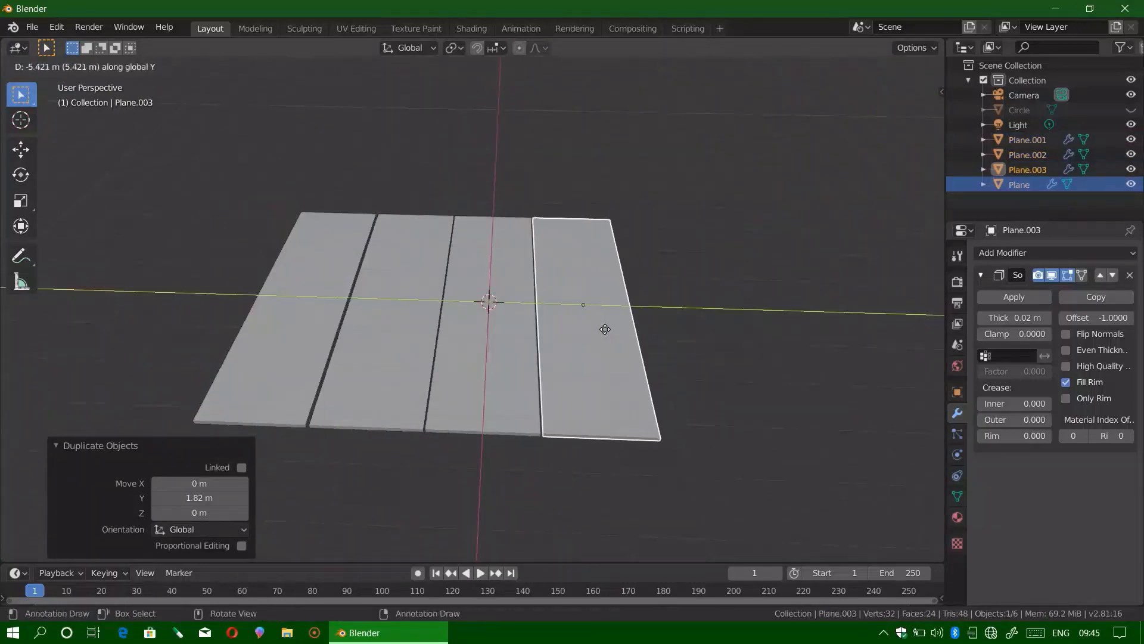
{"action": "left_click", "coordinate": [603, 327]}
{"action": "middle_click_drag", "start_coordinate": [604, 327], "coordinate": [586, 377]}
{"action": "left_click", "coordinate": [685, 365]}
{"action": "mouse_move", "coordinate": [684, 365]}
{"action": "middle_mouse_down"}
{"action": "mouse_move", "coordinate": [616, 396]}
{"action": "mouse_move", "coordinate": [301, 316]}
{"action": "mouse_move", "coordinate": [299, 302]}
{"action": "mouse_move", "coordinate": [250, 378]}
{"action": "middle_mouse_up"}
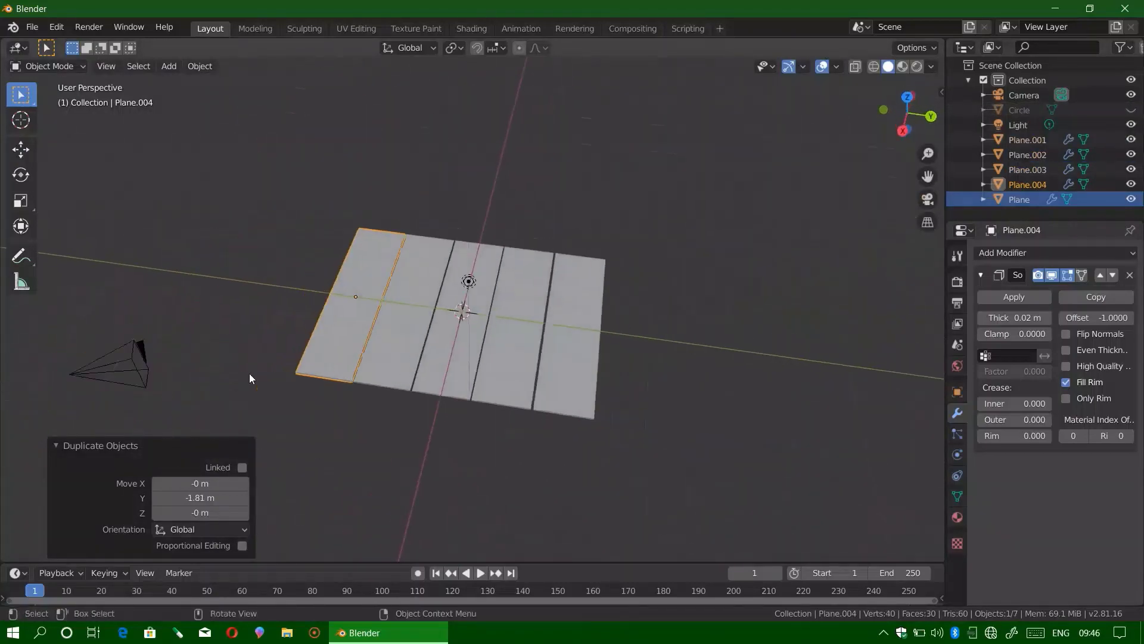
Create a new material for the end plank in the Shading workspace.
{"action": "left_click", "coordinate": [471, 28]}
{"action": "middle_click_drag", "start_coordinate": [457, 243], "coordinate": [675, 292]}
{"action": "left_click", "coordinate": [591, 370]}
Drag the wood JPG from the Projected folder into the node editor as an image texture.
{"action": "key", "text": "super+Down"}
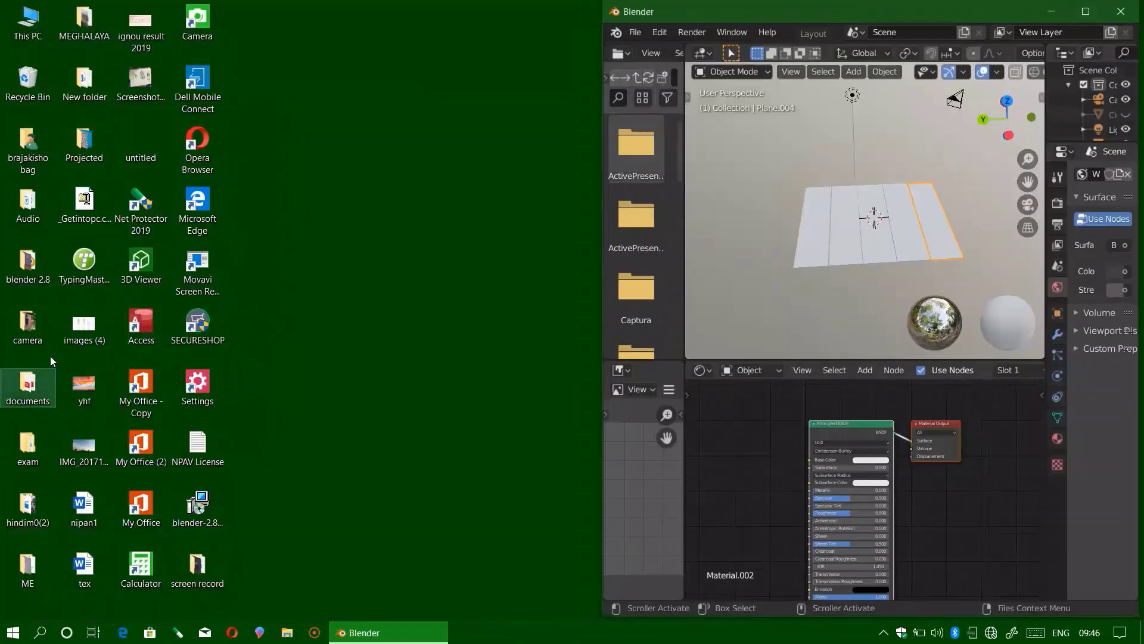
{"action": "double_click", "coordinate": [87, 152]}
{"action": "scroll", "coordinate": [265, 396], "scroll_direction": "down", "scroll_amount": 10}
{"action": "scroll", "coordinate": [264, 395], "scroll_direction": "down", "scroll_amount": 10}
{"action": "scroll", "coordinate": [264, 395], "scroll_direction": "down", "scroll_amount": 10}
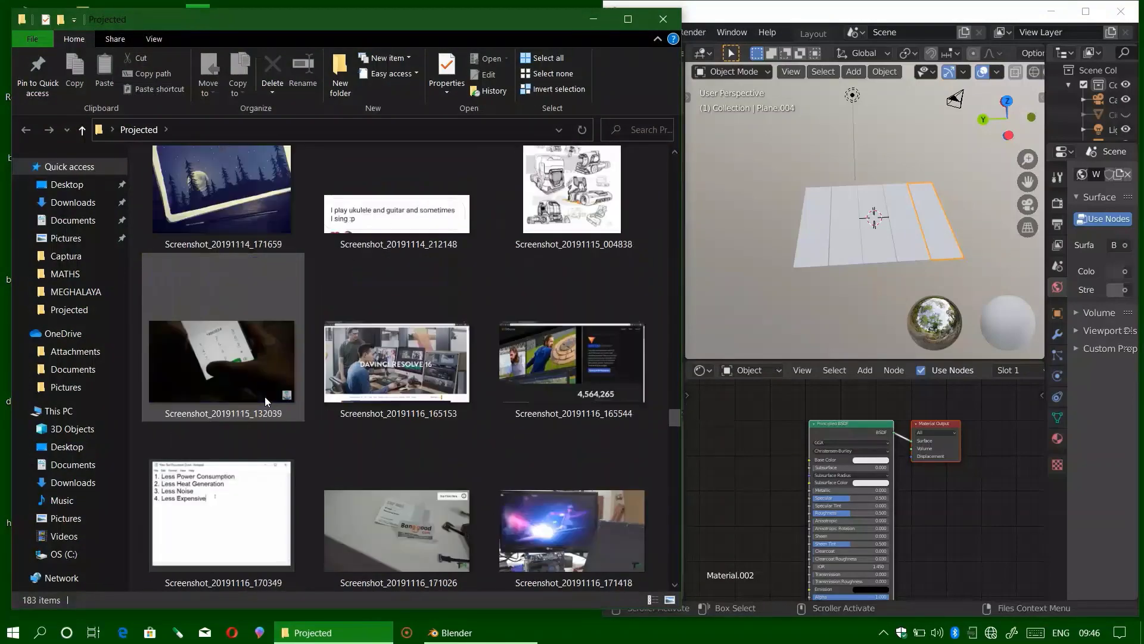
{"action": "scroll", "coordinate": [265, 396], "scroll_direction": "down", "scroll_amount": 10}
{"action": "left_click_drag", "start_coordinate": [264, 396], "coordinate": [728, 495]}
Connect the wood Image Texture's Color to the Principled BSDF Base Color.
{"action": "key", "text": "super+Up"}
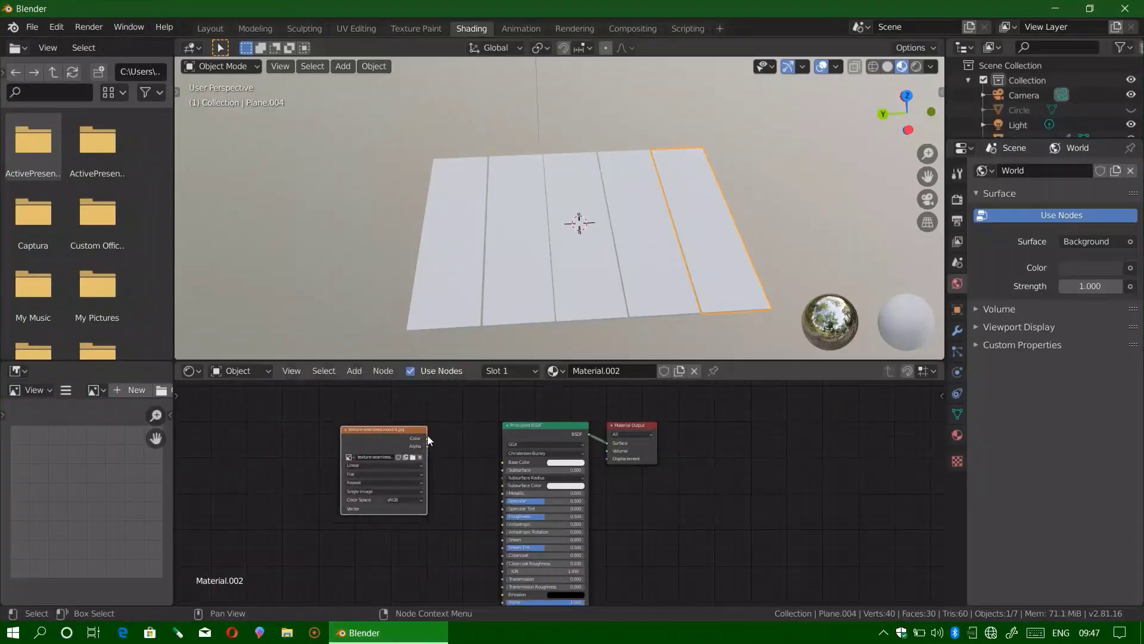
{"action": "left_click_drag", "start_coordinate": [427, 439], "coordinate": [503, 462]}
{"action": "scroll", "coordinate": [560, 231], "scroll_direction": "up", "scroll_amount": 4}
{"action": "middle_click_drag", "start_coordinate": [520, 234], "coordinate": [921, 55]}
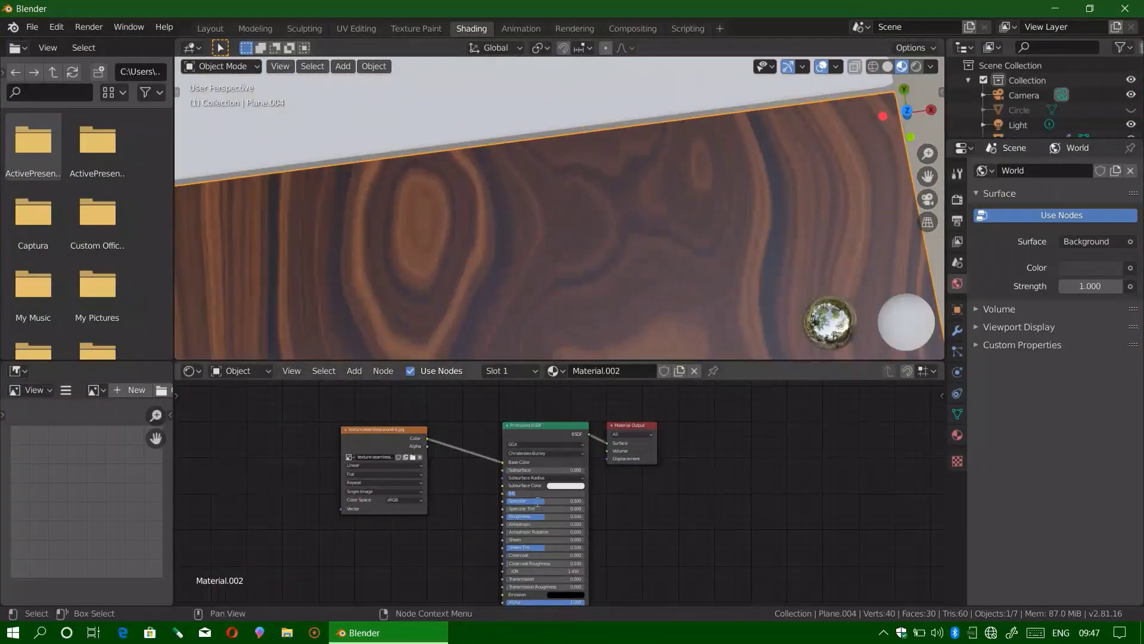
{"action": "key", "text": "Return"}
{"action": "scroll", "coordinate": [560, 492], "scroll_direction": "up", "scroll_amount": 3}
{"action": "scroll", "coordinate": [554, 179], "scroll_direction": "down", "scroll_amount": 5}
Set the wood material's Metallic to 0.615 and Roughness to 0.780.
{"action": "middle_click_drag", "start_coordinate": [554, 190], "coordinate": [554, 172]}
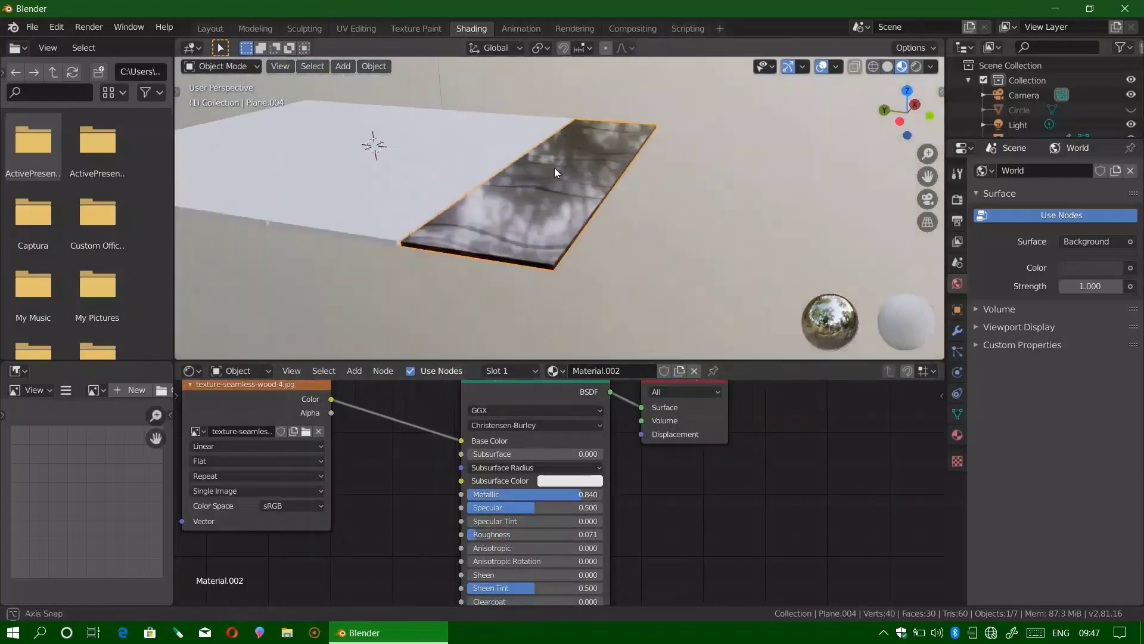
{"action": "scroll", "coordinate": [554, 172], "scroll_direction": "up", "scroll_amount": 5}
{"action": "middle_click_drag", "start_coordinate": [487, 232], "coordinate": [524, 334]}
{"action": "left_click_drag", "start_coordinate": [536, 494], "coordinate": [519, 495]}
{"action": "left_click_drag", "start_coordinate": [525, 534], "coordinate": [572, 534]}
{"action": "scroll", "coordinate": [530, 179], "scroll_direction": "down", "scroll_amount": 5}
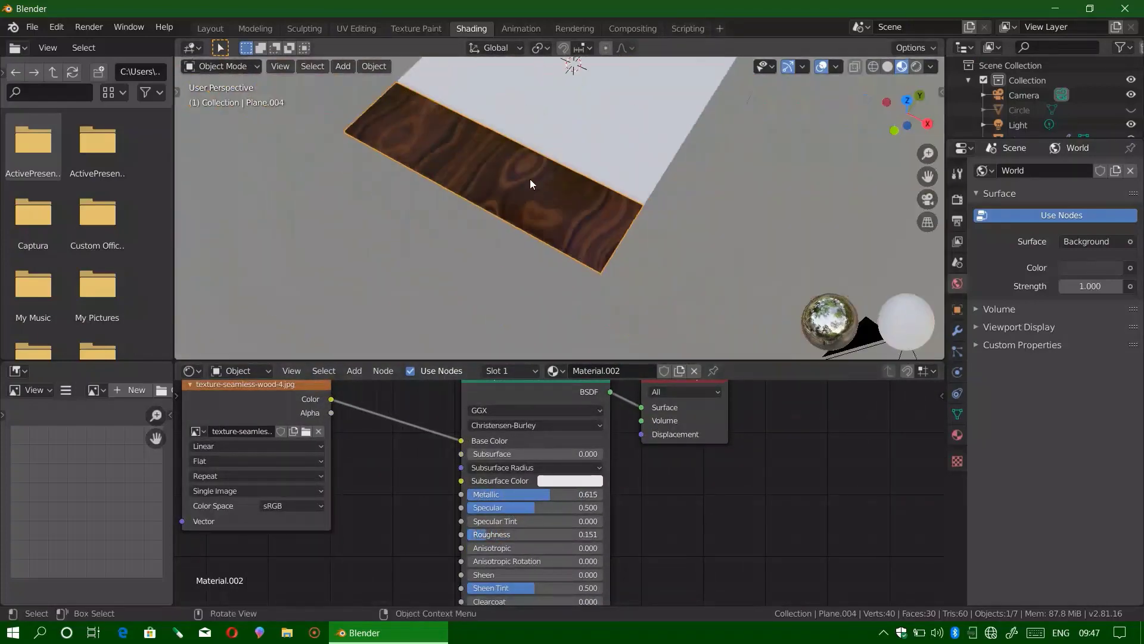
{"action": "mouse_move", "coordinate": [531, 179]}
{"action": "middle_mouse_down"}
{"action": "mouse_move", "coordinate": [450, 176]}
{"action": "mouse_move", "coordinate": [592, 235]}
{"action": "mouse_move", "coordinate": [562, 176]}
{"action": "mouse_move", "coordinate": [589, 328]}
{"action": "mouse_move", "coordinate": [582, 294]}
{"action": "middle_mouse_up"}
{"action": "scroll", "coordinate": [450, 176], "scroll_direction": "up", "scroll_amount": 4}
{"action": "scroll", "coordinate": [478, 518], "scroll_direction": "down", "scroll_amount": 2}
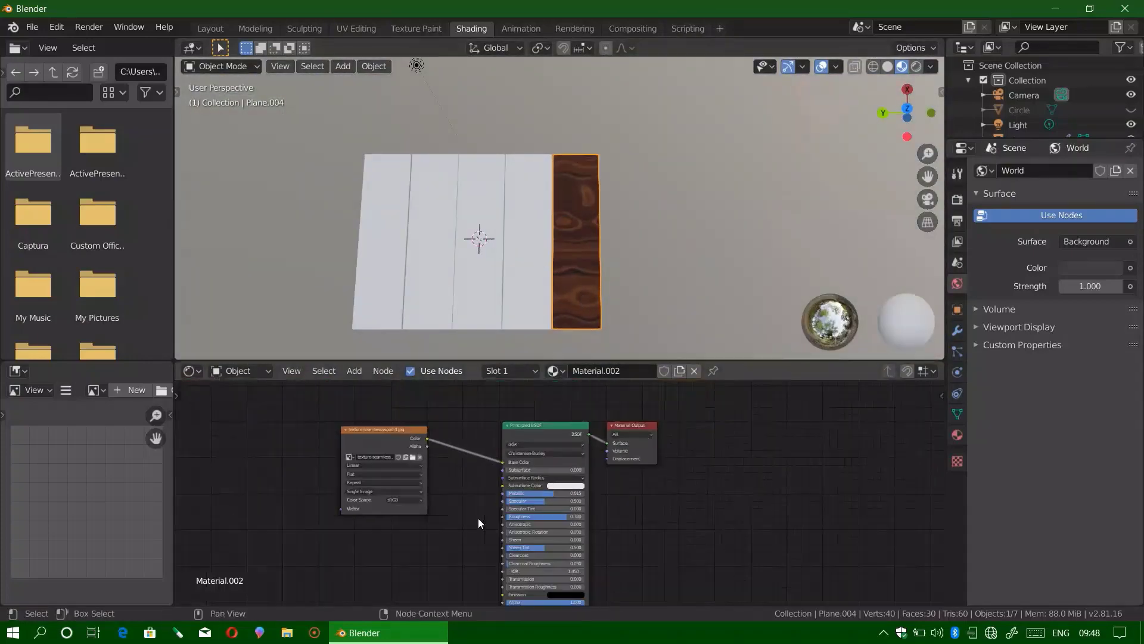
{"action": "scroll", "coordinate": [1021, 83], "scroll_direction": "down", "scroll_amount": 3}
On Plane.003, add an image texture node and raise the wood's roughness.
{"action": "left_click", "coordinate": [1025, 95]}
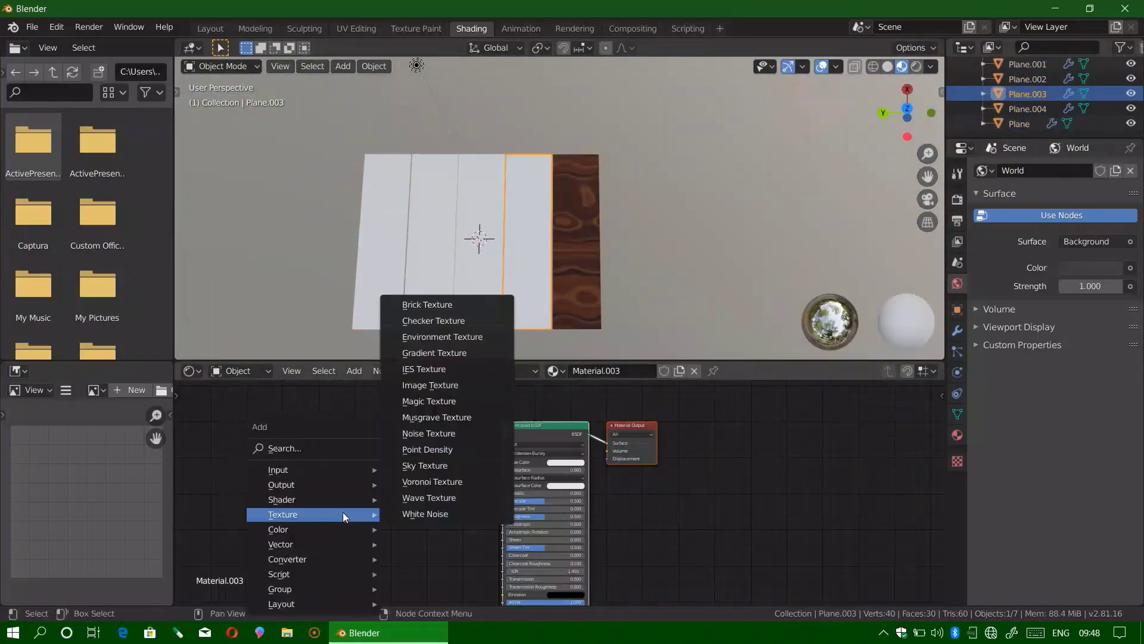
{"action": "left_click", "coordinate": [460, 384]}
{"action": "left_click", "coordinate": [379, 467]}
{"action": "left_click", "coordinate": [380, 468]}
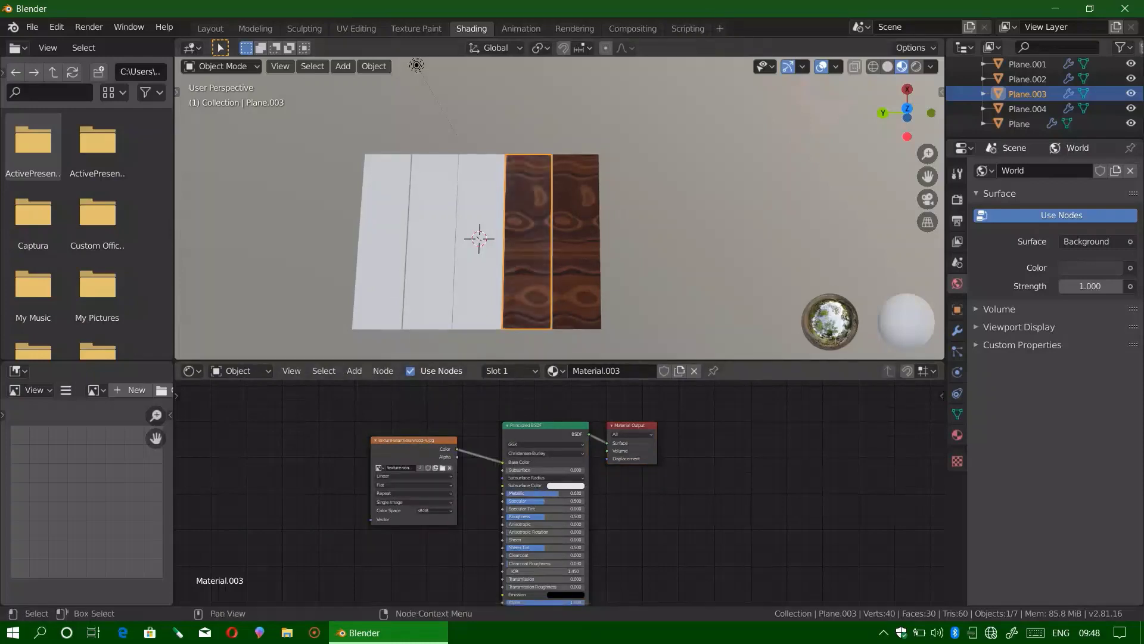
{"action": "middle_click_drag", "start_coordinate": [545, 300], "coordinate": [541, 219]}
{"action": "scroll", "coordinate": [541, 219], "scroll_direction": "up", "scroll_amount": 3}
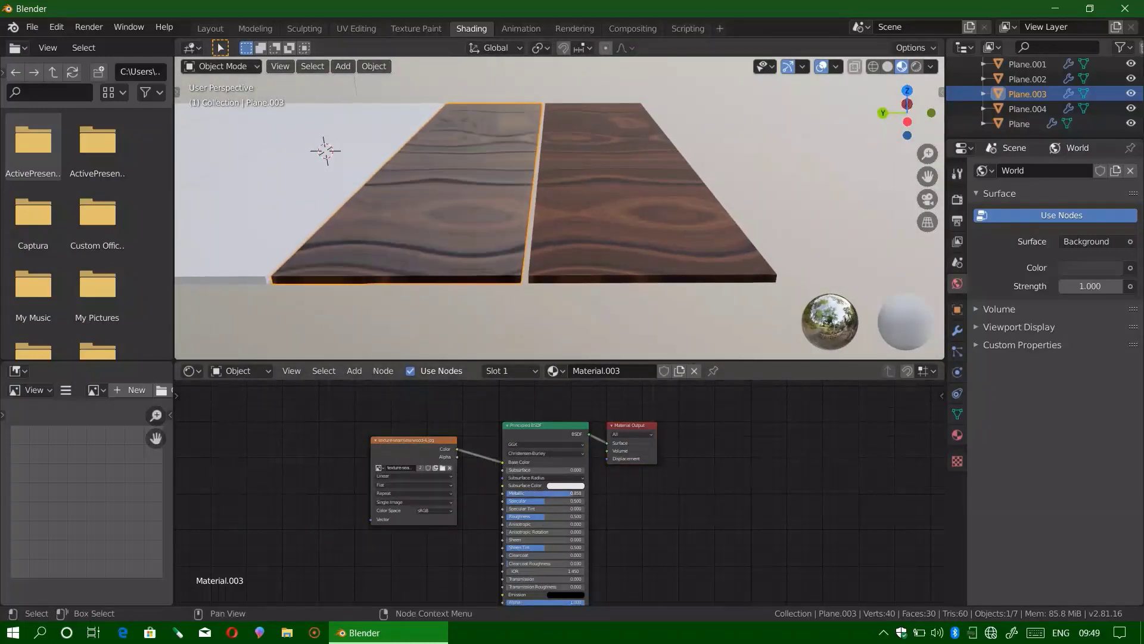
{"action": "left_click_drag", "start_coordinate": [536, 516], "coordinate": [560, 516]}
{"action": "middle_click_drag", "start_coordinate": [499, 316], "coordinate": [656, 357]}
Browse Plane.003's material list in the Material properties, choosing among existing materials.
{"action": "left_click", "coordinate": [957, 435]}
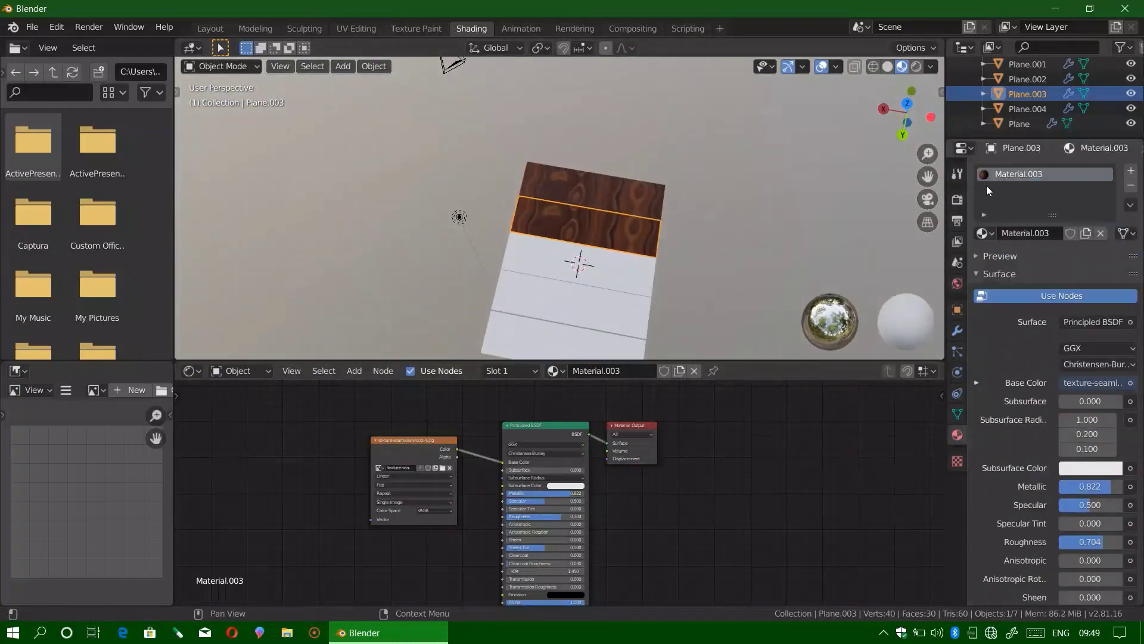
{"action": "left_click", "coordinate": [982, 233]}
{"action": "left_click", "coordinate": [870, 299]}
{"action": "left_click", "coordinate": [983, 233]}
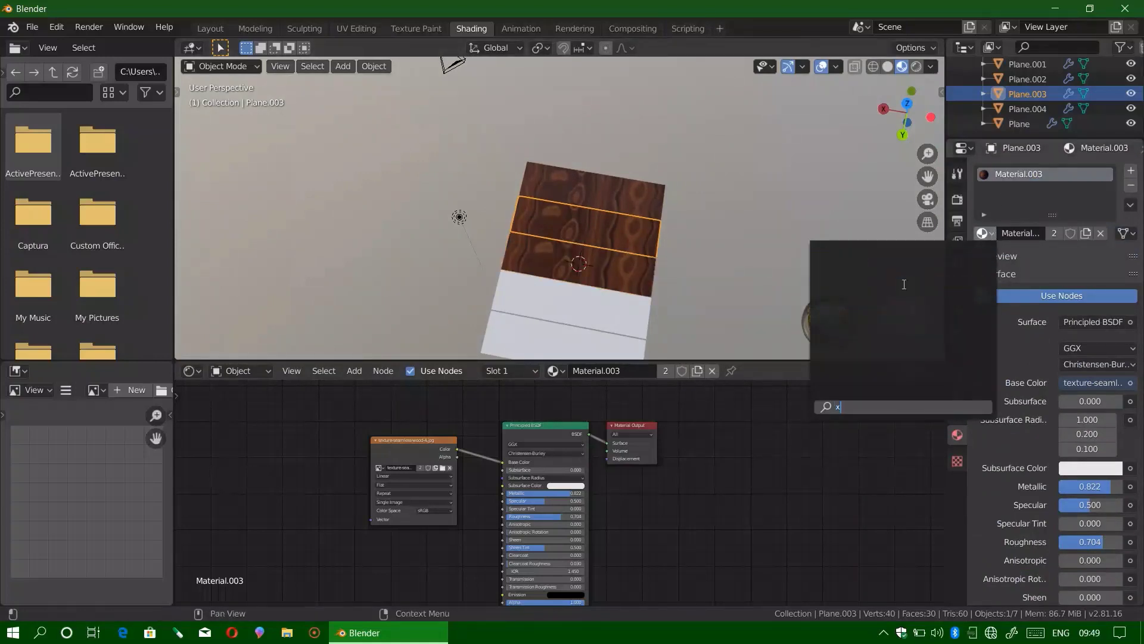
{"action": "left_click", "coordinate": [858, 299]}
{"action": "left_click", "coordinate": [983, 233]}
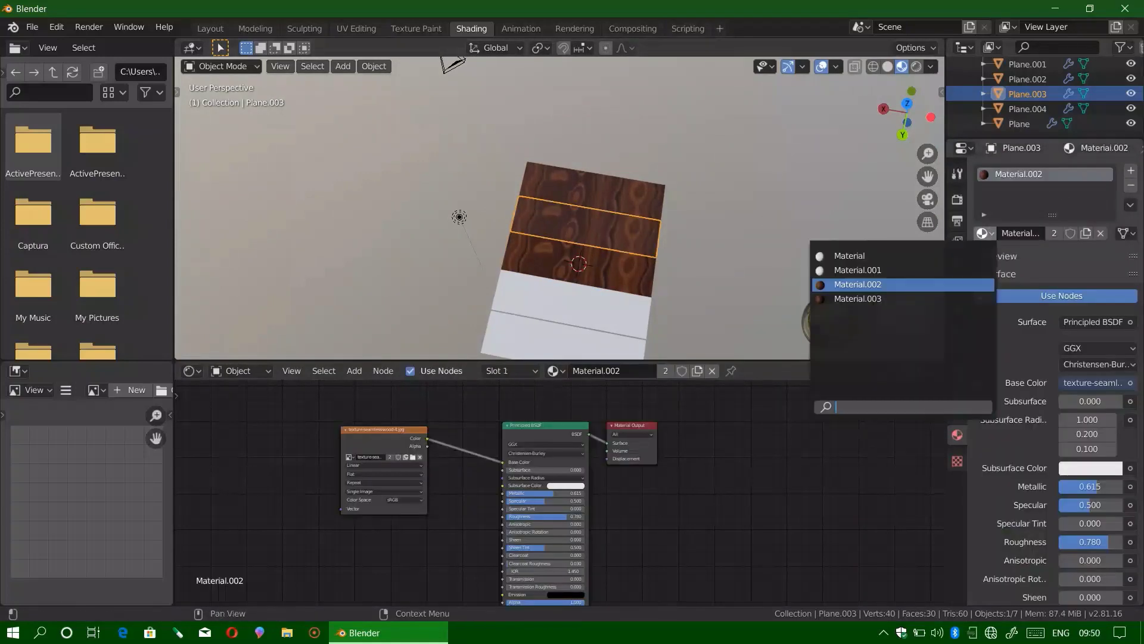
{"action": "left_click", "coordinate": [864, 296]}
{"action": "left_click", "coordinate": [982, 233]}
Unlink Plane.003's current material and assign Material.003 instead.
{"action": "left_click", "coordinate": [1130, 185]}
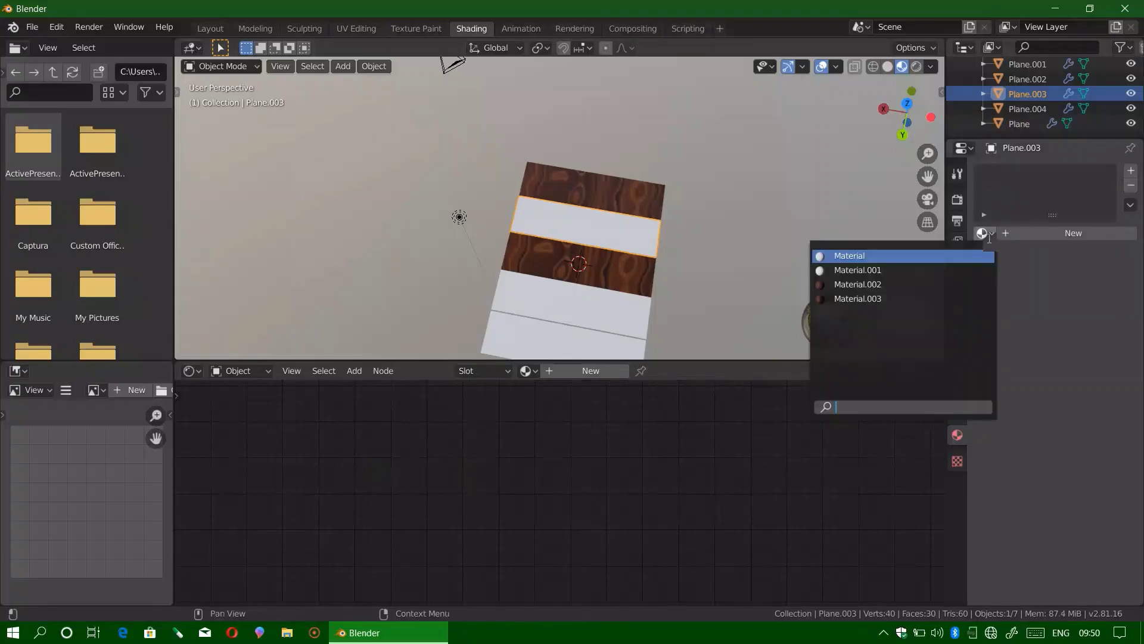
{"action": "left_click", "coordinate": [982, 233]}
{"action": "left_click", "coordinate": [858, 296]}
Bring the planks into the UV Editing workspace.
{"action": "mouse_move", "coordinate": [582, 199]}
{"action": "middle_mouse_down"}
{"action": "mouse_move", "coordinate": [593, 127]}
{"action": "mouse_move", "coordinate": [532, 84]}
{"action": "mouse_move", "coordinate": [721, 258]}
{"action": "middle_mouse_up"}
{"action": "left_click", "coordinate": [203, 30]}
{"action": "mouse_move", "coordinate": [613, 340]}
{"action": "middle_mouse_down"}
{"action": "mouse_move", "coordinate": [288, 260]}
{"action": "mouse_move", "coordinate": [180, 293]}
{"action": "mouse_move", "coordinate": [250, 384]}
{"action": "middle_mouse_up"}
{"action": "left_click", "coordinate": [356, 29]}
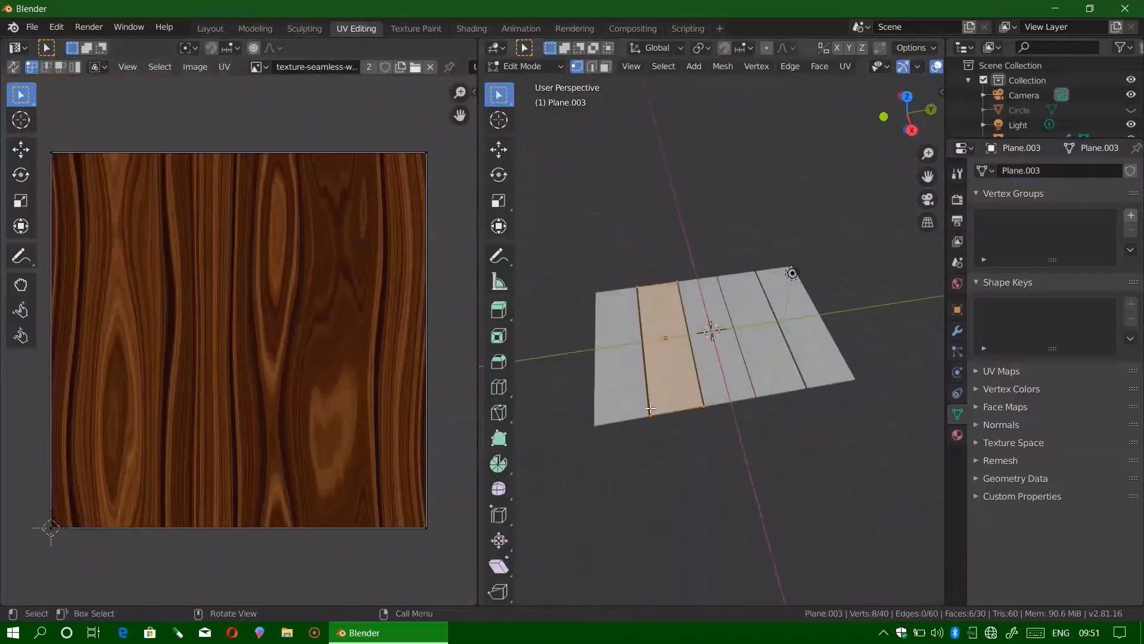
{"action": "scroll", "coordinate": [1035, 106], "scroll_direction": "down", "scroll_amount": 2}
{"action": "scroll", "coordinate": [179, 416], "scroll_direction": "down", "scroll_amount": 1}
{"action": "scroll", "coordinate": [179, 416], "scroll_direction": "down", "scroll_amount": 1}
UV-unwrap the planks with Project From View from the top view.
{"action": "key", "text": "u"}
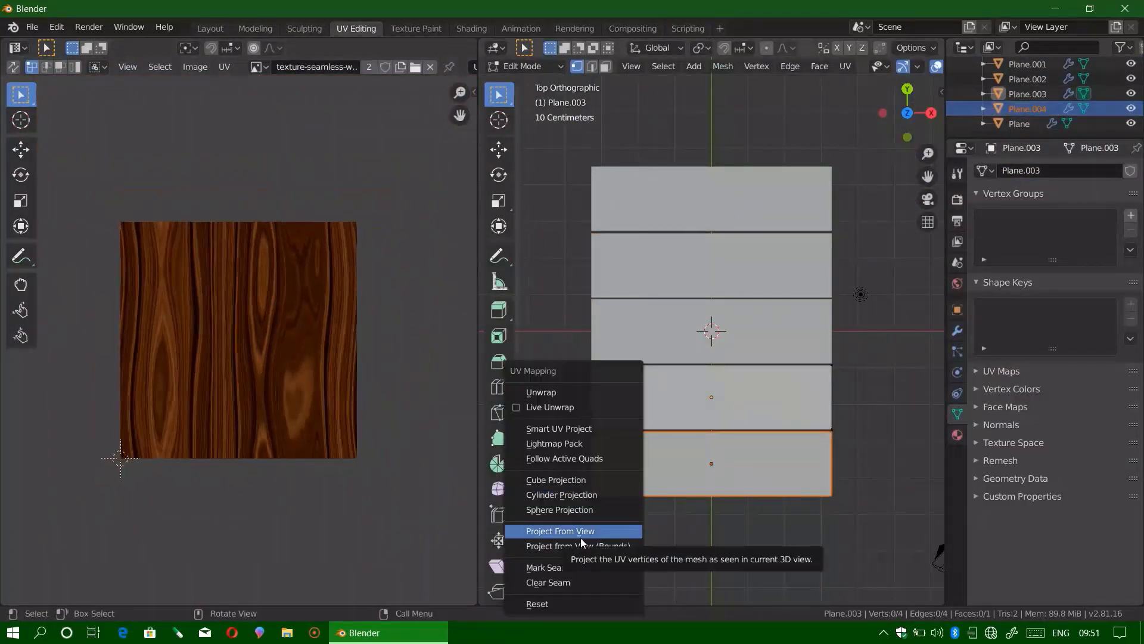
{"action": "mouse_move", "coordinate": [681, 530]}
{"action": "middle_mouse_down"}
{"action": "mouse_move", "coordinate": [913, 76]}
{"action": "mouse_move", "coordinate": [716, 334]}
{"action": "middle_mouse_up"}
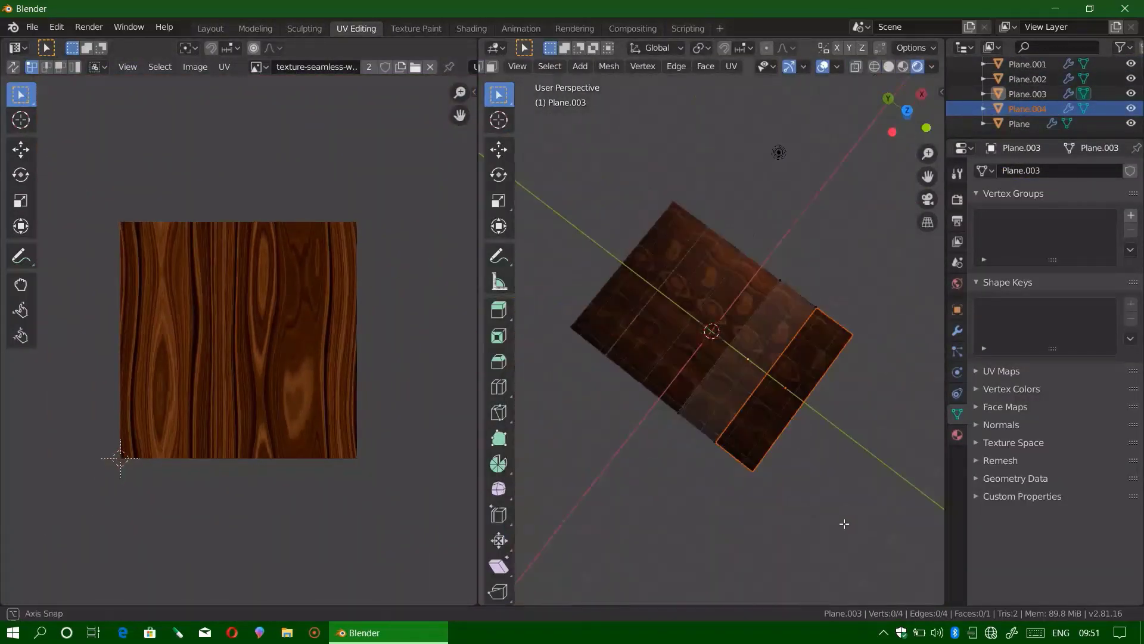
{"action": "key", "text": "KP_7"}
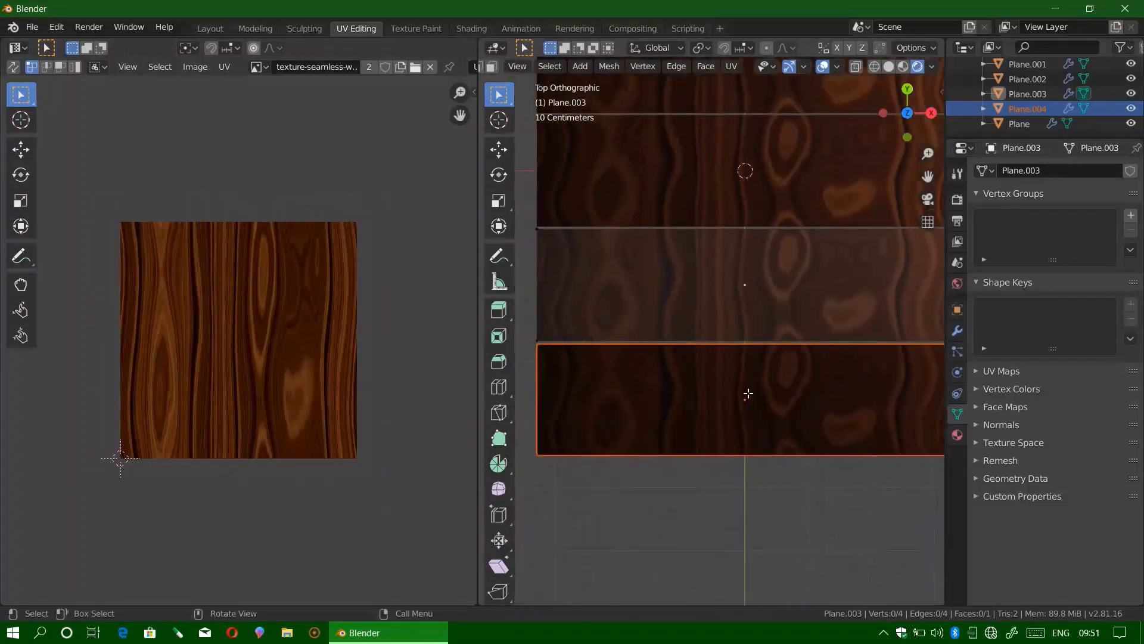
{"action": "scroll", "coordinate": [697, 391], "scroll_direction": "down", "scroll_amount": 3}
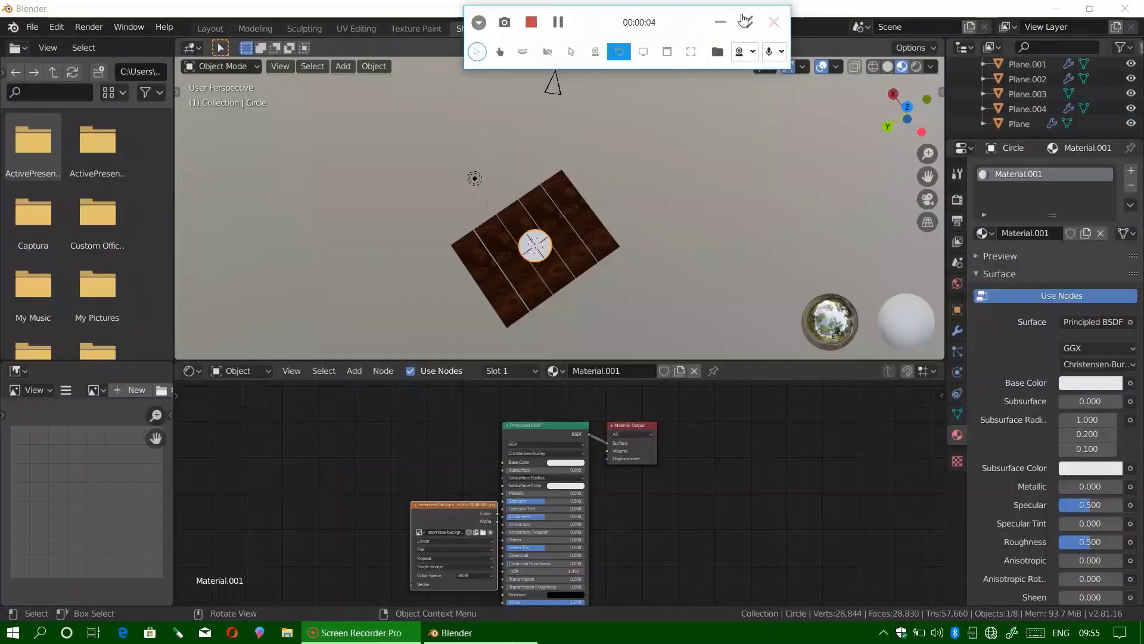
{"action": "mouse_move", "coordinate": [589, 210]}
{"action": "middle_mouse_down"}
{"action": "mouse_move", "coordinate": [545, 245]}
{"action": "mouse_move", "coordinate": [581, 215]}
{"action": "middle_mouse_up"}
Raise the circle along Z so it sits just above the planks.
{"action": "key", "text": "KP_1"}
{"action": "left_click", "coordinate": [671, 218]}
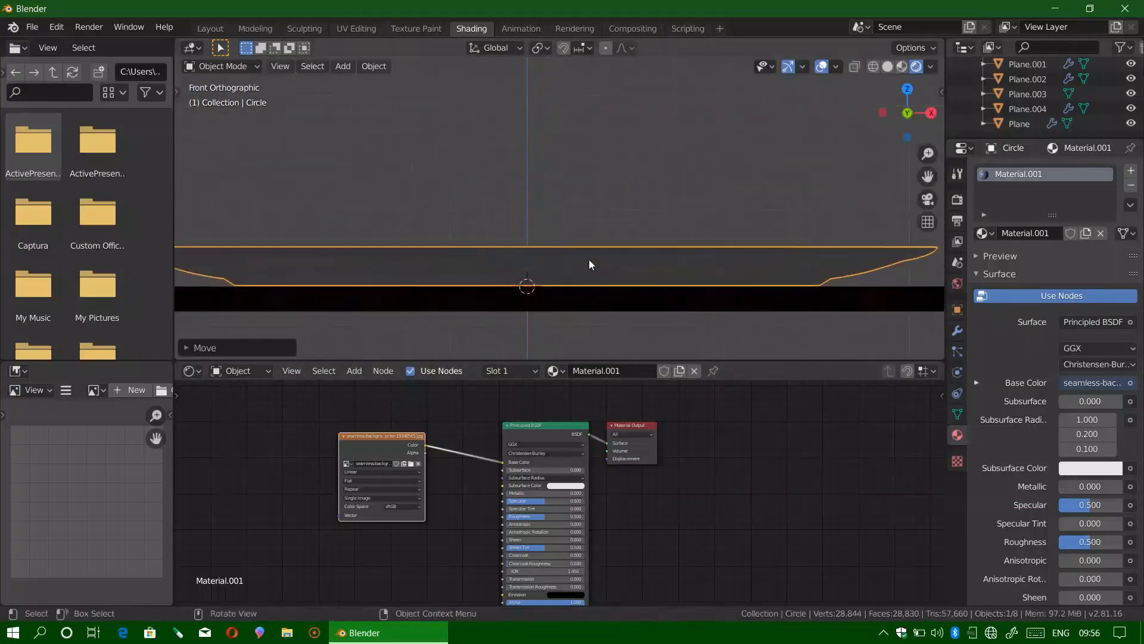
{"action": "mouse_move", "coordinate": [590, 263]}
{"action": "middle_mouse_down"}
{"action": "mouse_move", "coordinate": [455, 276]}
{"action": "mouse_move", "coordinate": [642, 241]}
{"action": "mouse_move", "coordinate": [384, 166]}
{"action": "middle_mouse_up"}
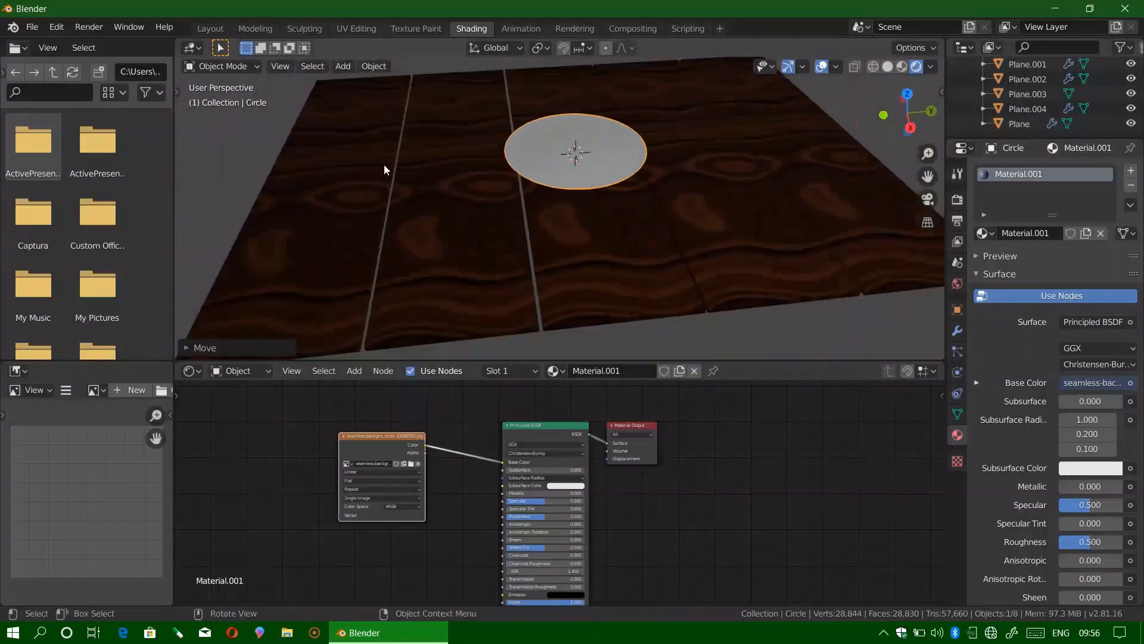
View the circle from the top in the UV Editing workspace and toggle Edit Mode.
{"action": "left_click", "coordinate": [356, 28]}
{"action": "key", "text": "KP_7"}
{"action": "key", "text": "Tab"}
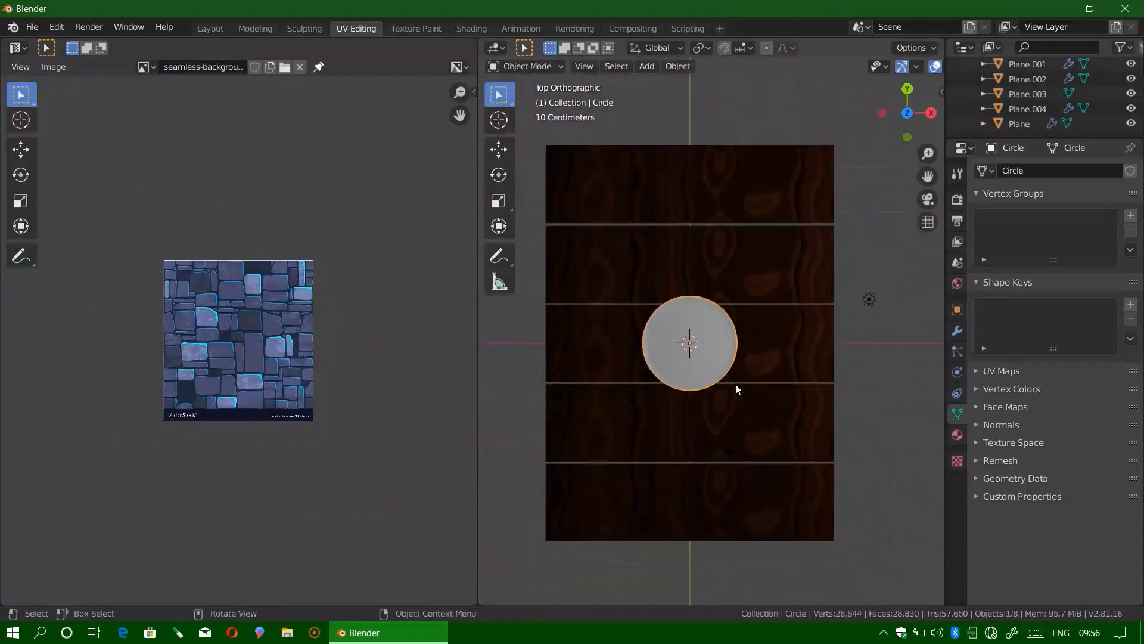
{"action": "middle_click_drag", "start_coordinate": [735, 384], "coordinate": [686, 286]}
Set the circle material's Principled BSDF Metallic to 0.655 and Roughness to 0.507.
{"action": "left_click", "coordinate": [471, 28]}
{"action": "scroll", "coordinate": [559, 491], "scroll_direction": "up", "scroll_amount": 2}
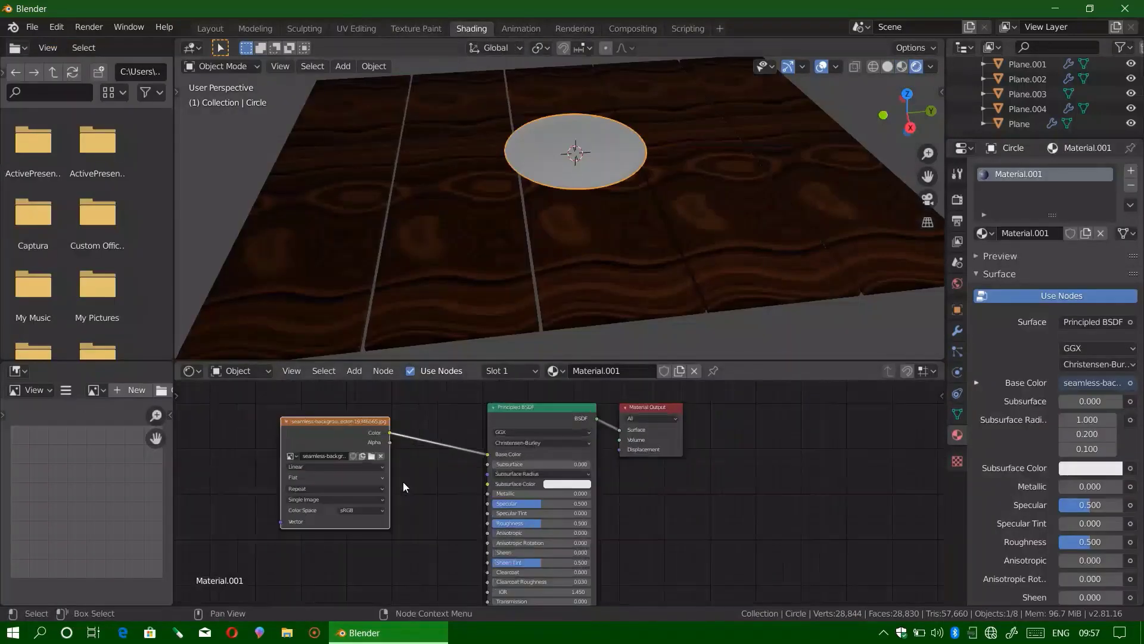
{"action": "left_click_drag", "start_coordinate": [519, 493], "coordinate": [554, 494]}
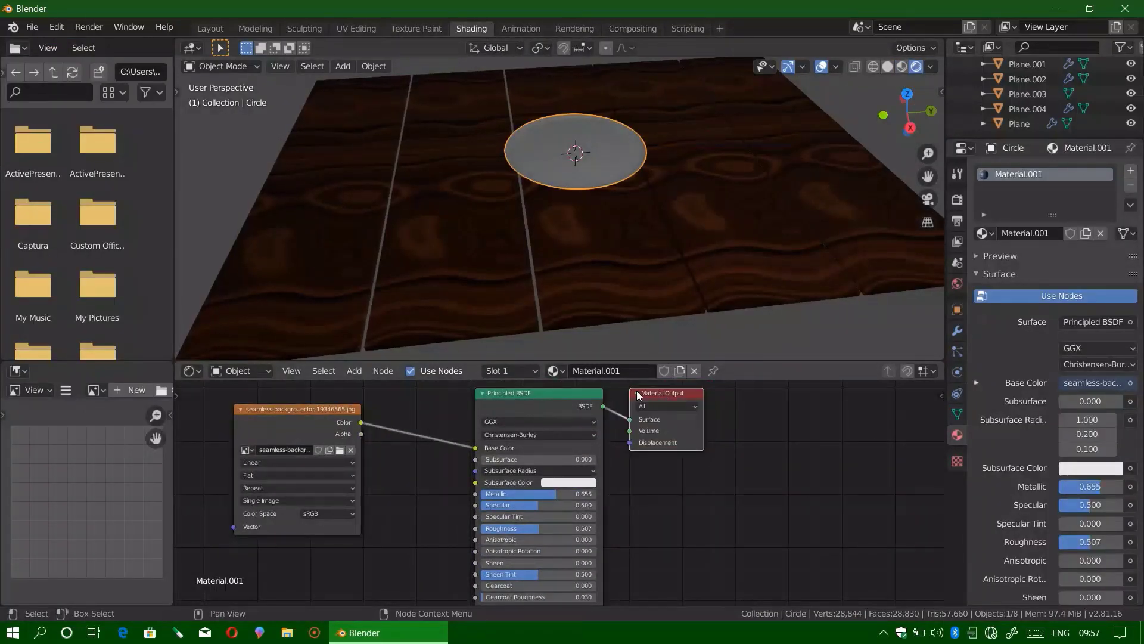
{"action": "middle_click_drag", "start_coordinate": [608, 310], "coordinate": [575, 257]}
Project the whole circle mesh's UVs from the top view in UV Editing.
{"action": "left_click", "coordinate": [356, 28]}
{"action": "key", "text": "KP_7"}
{"action": "left_click_drag", "start_coordinate": [779, 250], "coordinate": [575, 488]}
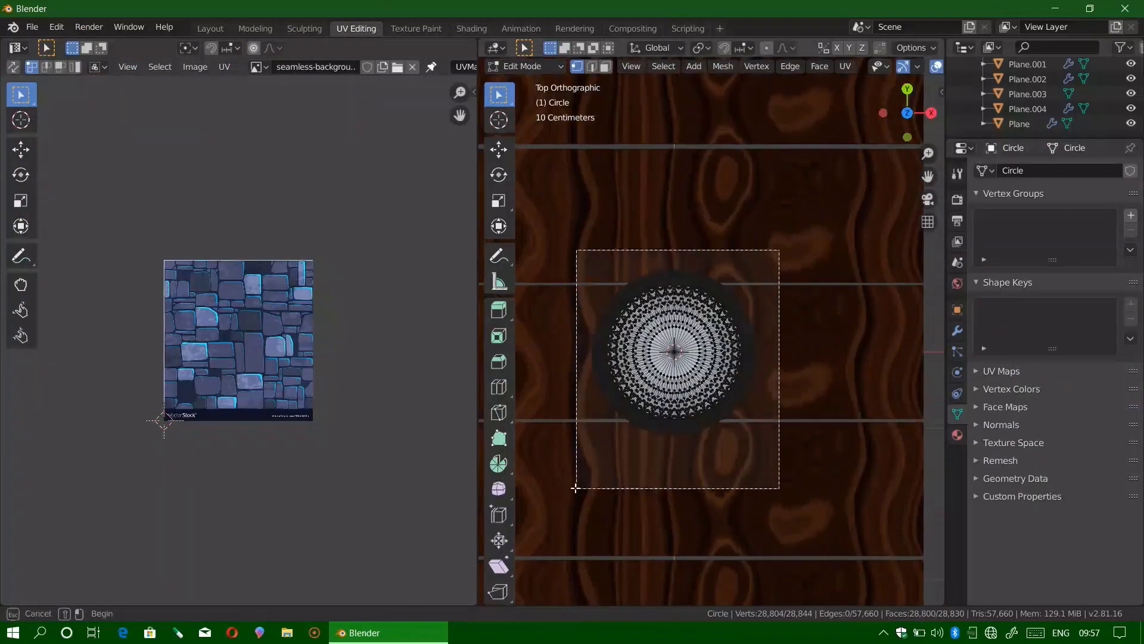
{"action": "key", "text": "u"}
{"action": "left_click", "coordinate": [754, 460]}
{"action": "key", "text": "s"}
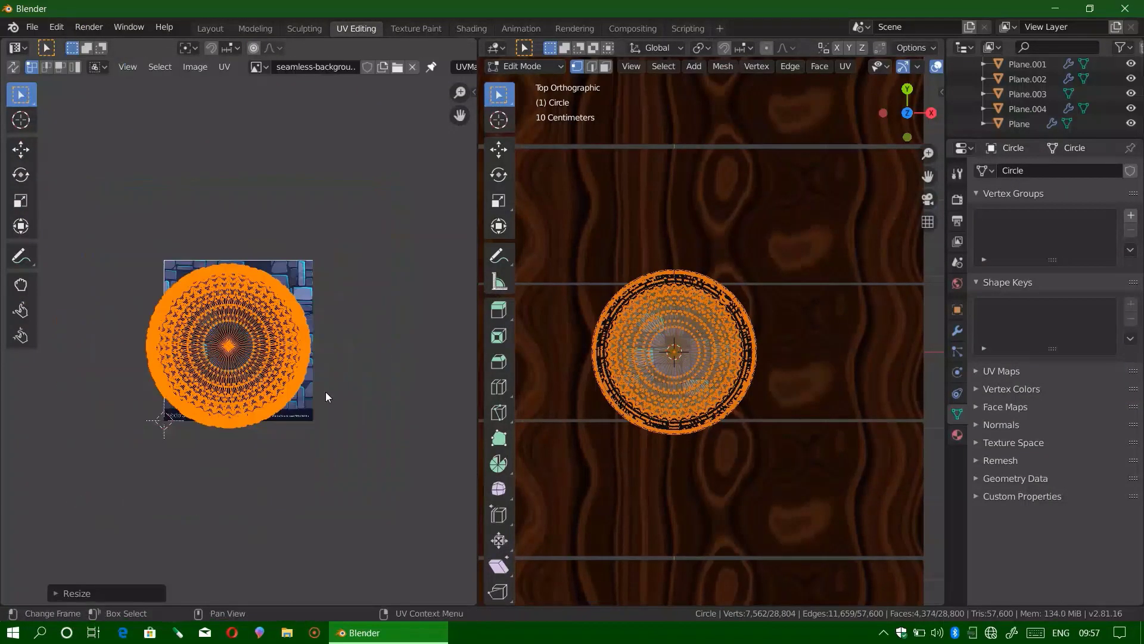
{"action": "key", "text": "alt+a"}
Scale and move the circle's UVs so they sit on the stone tile texture.
{"action": "scroll", "coordinate": [674, 352], "scroll_direction": "up", "scroll_amount": 3}
{"action": "scroll", "coordinate": [674, 351], "scroll_direction": "up", "scroll_amount": 2}
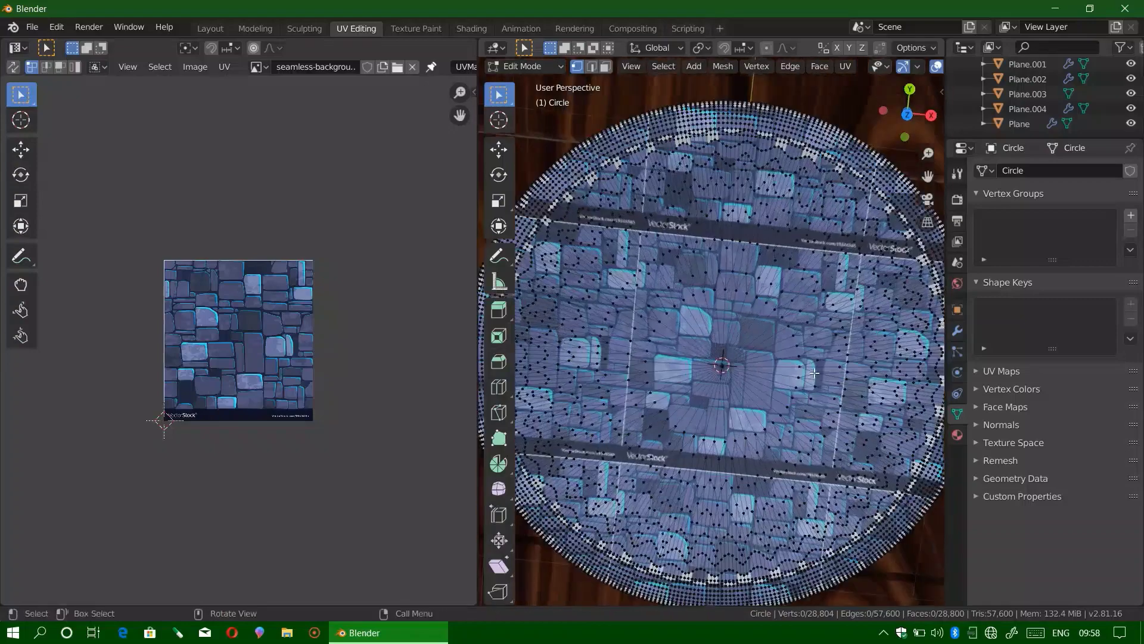
{"action": "mouse_move", "coordinate": [803, 352]}
{"action": "middle_mouse_down"}
{"action": "mouse_move", "coordinate": [823, 225]}
{"action": "mouse_move", "coordinate": [803, 351]}
{"action": "middle_mouse_up"}
{"action": "key", "text": "KP_7"}
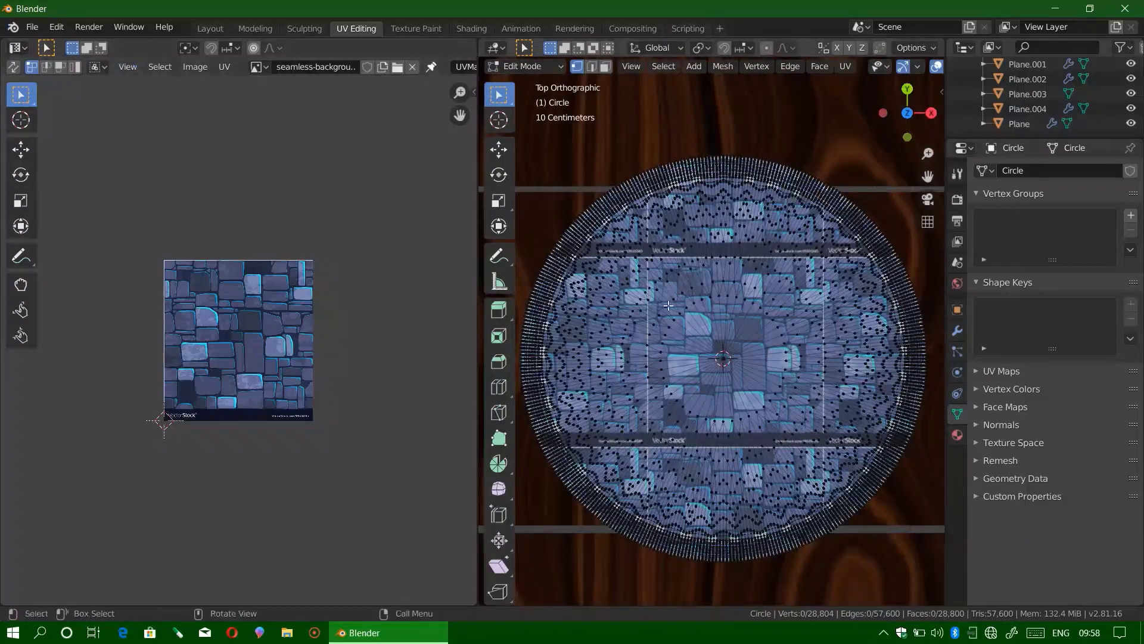
{"action": "scroll", "coordinate": [668, 305], "scroll_direction": "down", "scroll_amount": 3}
{"action": "left_click_drag", "start_coordinate": [593, 171], "coordinate": [842, 456]}
{"action": "key", "text": "s"}
{"action": "left_click", "coordinate": [373, 354]}
{"action": "key", "text": "g"}
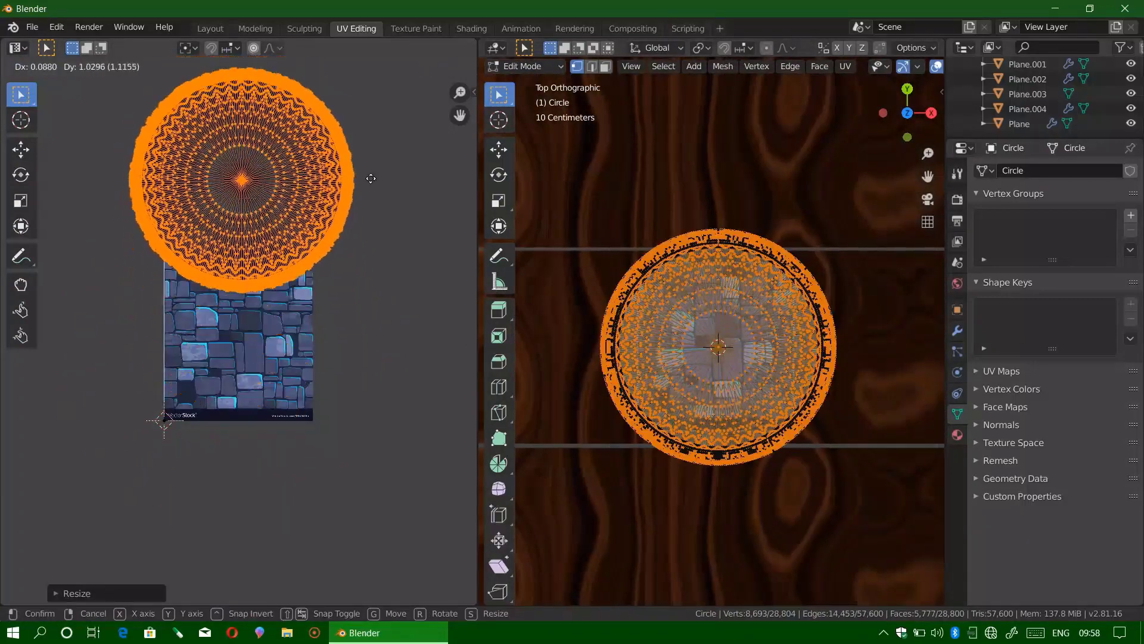
{"action": "left_click", "coordinate": [360, 330]}
{"action": "key", "text": "s"}
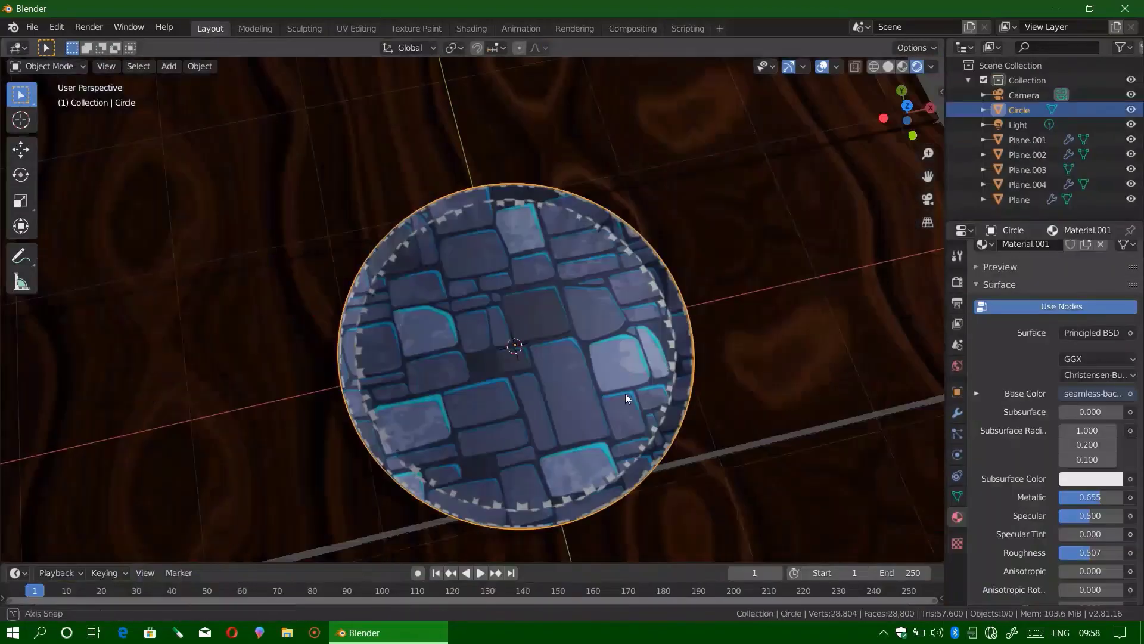
Set the circle material's Metallic to 0.858 and Roughness to 0.358.
{"action": "scroll", "coordinate": [537, 507], "scroll_direction": "up", "scroll_amount": 4}
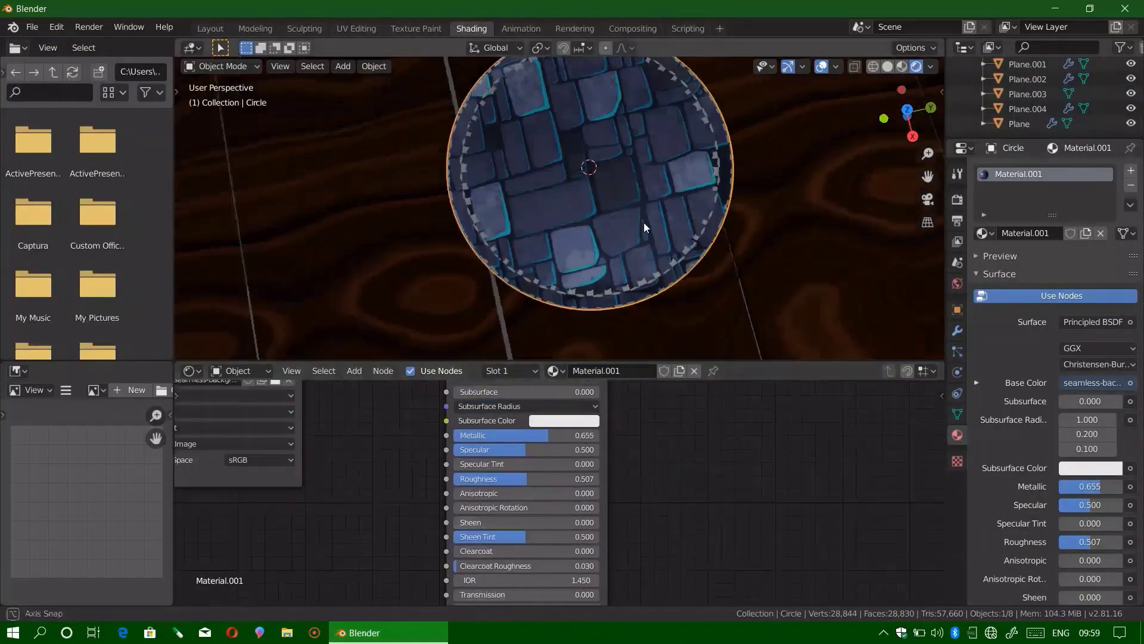
{"action": "middle_click_drag", "start_coordinate": [638, 230], "coordinate": [612, 159]}
{"action": "scroll", "coordinate": [537, 252], "scroll_direction": "up", "scroll_amount": 3}
{"action": "left_click_drag", "start_coordinate": [531, 435], "coordinate": [560, 436]}
{"action": "left_click_drag", "start_coordinate": [524, 479], "coordinate": [503, 479]}
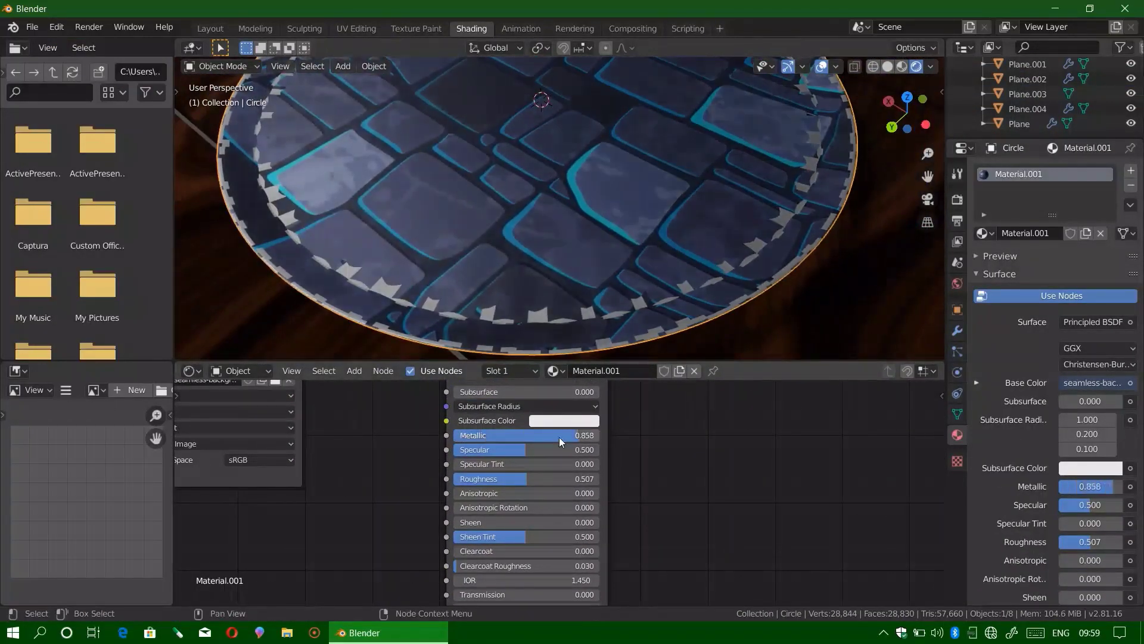
{"action": "scroll", "coordinate": [536, 252], "scroll_direction": "down", "scroll_amount": 4}
{"action": "middle_click_drag", "start_coordinate": [536, 252], "coordinate": [509, 320]}
{"action": "scroll", "coordinate": [508, 319], "scroll_direction": "down", "scroll_amount": 3}
Hide the five planks (Plane through Plane.004) to isolate the circle.
{"action": "left_click", "coordinate": [356, 29]}
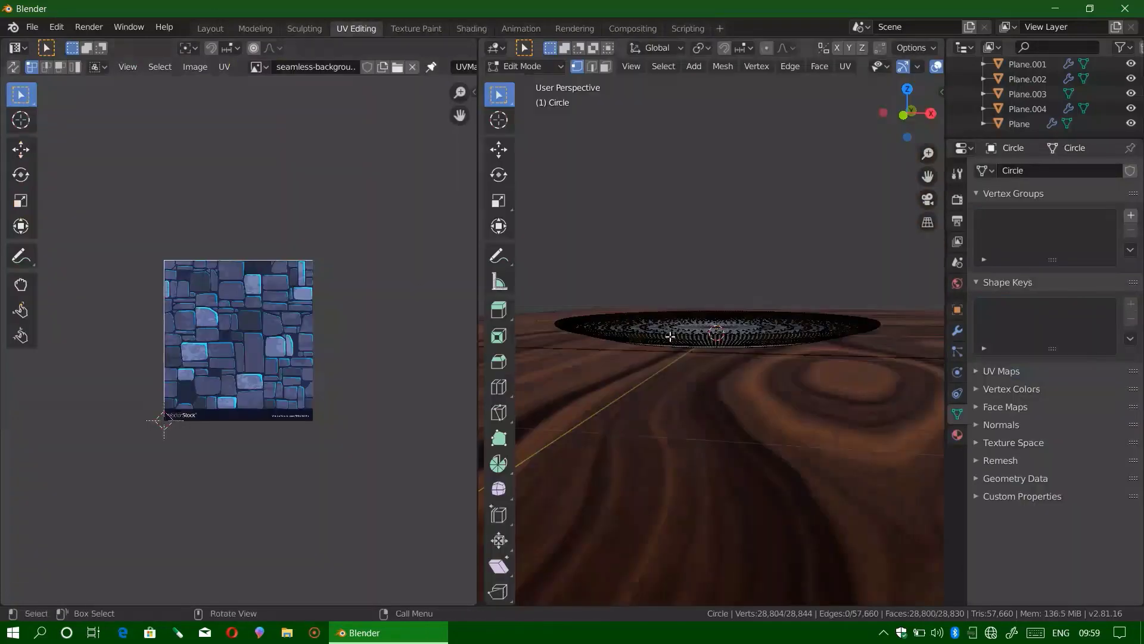
{"action": "left_click_drag", "start_coordinate": [1132, 79], "coordinate": [1132, 109]}
{"action": "left_click_drag", "start_coordinate": [1131, 66], "coordinate": [1131, 123]}
{"action": "middle_click_drag", "start_coordinate": [716, 358], "coordinate": [718, 132]}
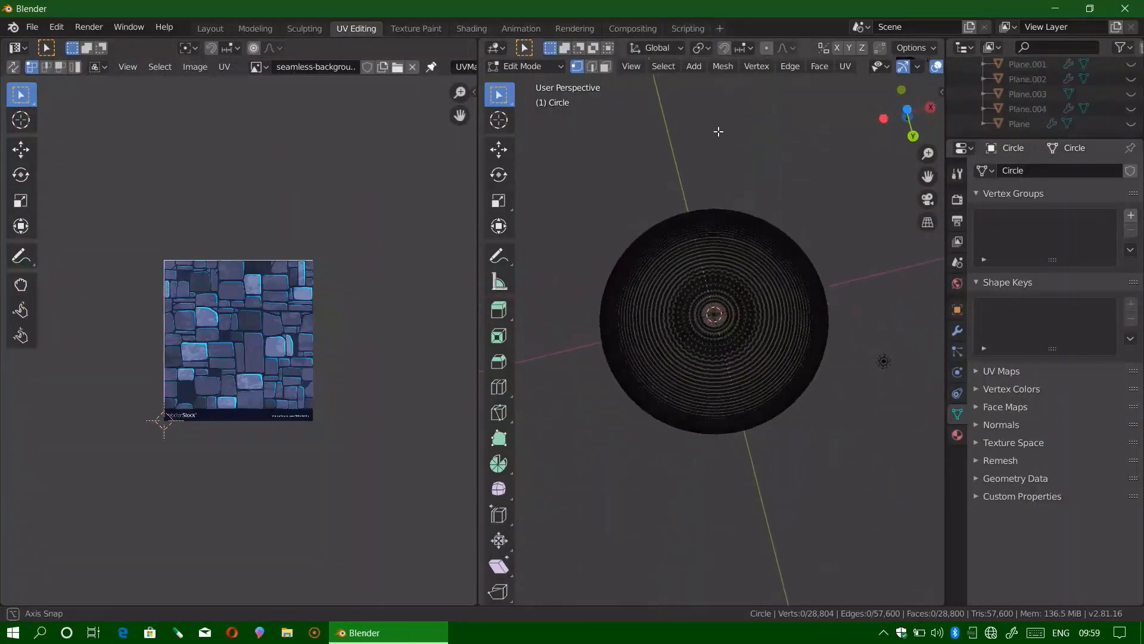
Reselect the whole circle mesh and project its UVs from the view.
{"action": "key", "text": "a"}
{"action": "key", "text": "alt+a"}
{"action": "key", "text": "a"}
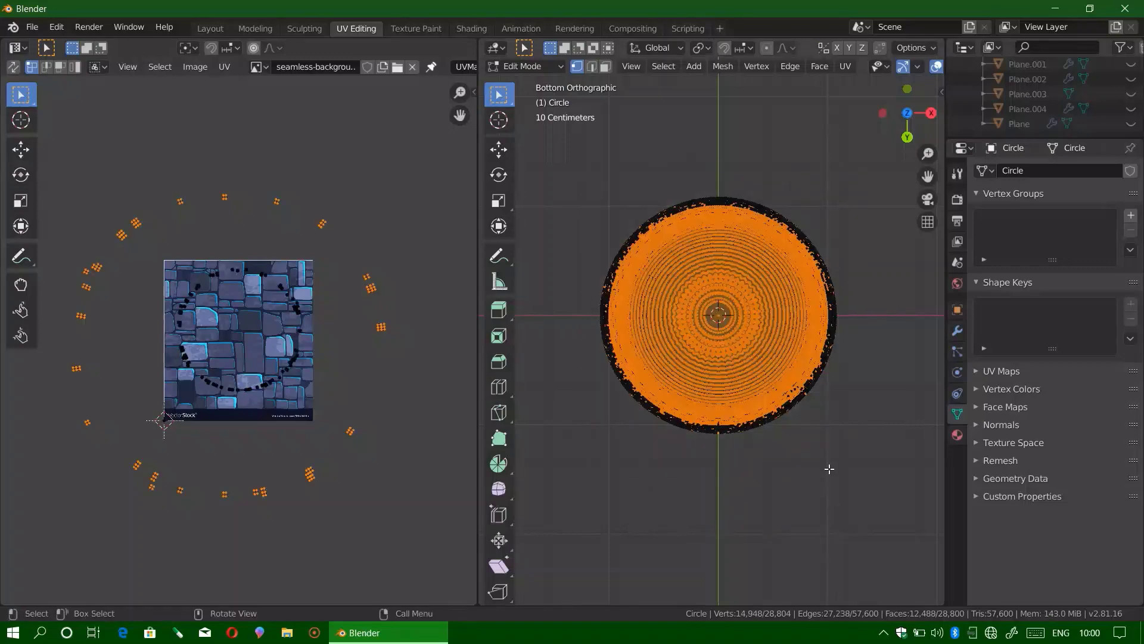
{"action": "key", "text": "u"}
{"action": "left_click", "coordinate": [834, 471]}
{"action": "scroll", "coordinate": [328, 366], "scroll_direction": "up", "scroll_amount": 3}
{"action": "left_click", "coordinate": [427, 413]}
Re-project the circle's UVs from view and enlarge the island to fill the stone image.
{"action": "key", "text": "alt+a"}
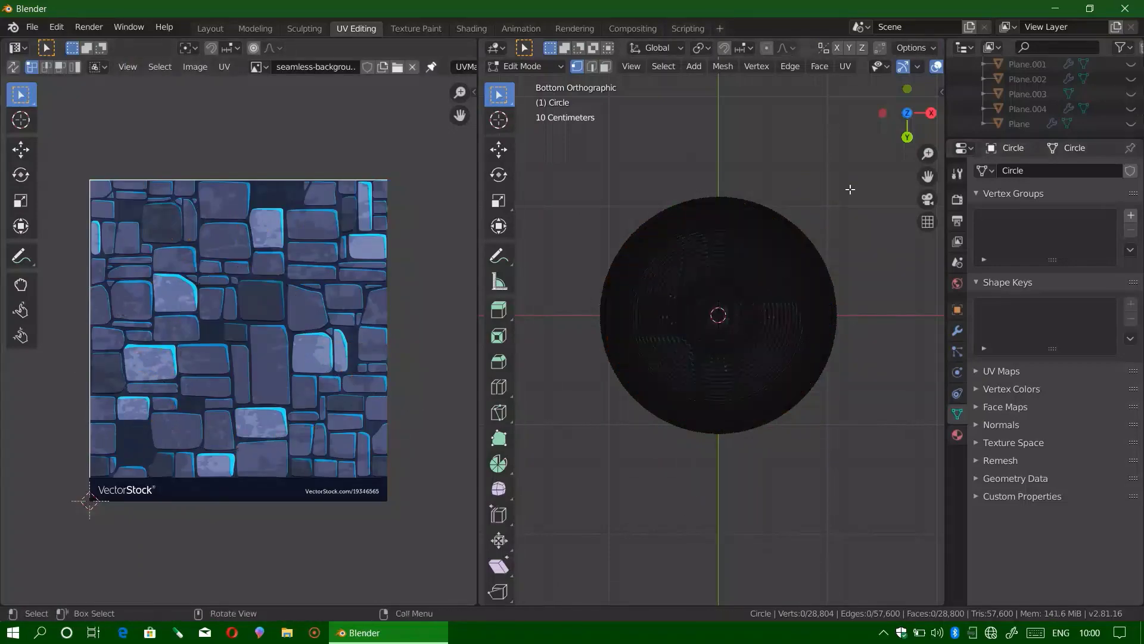
{"action": "key", "text": "a"}
{"action": "key", "text": "u"}
{"action": "left_click", "coordinate": [504, 467]}
{"action": "key", "text": "s"}
{"action": "left_click", "coordinate": [469, 456]}
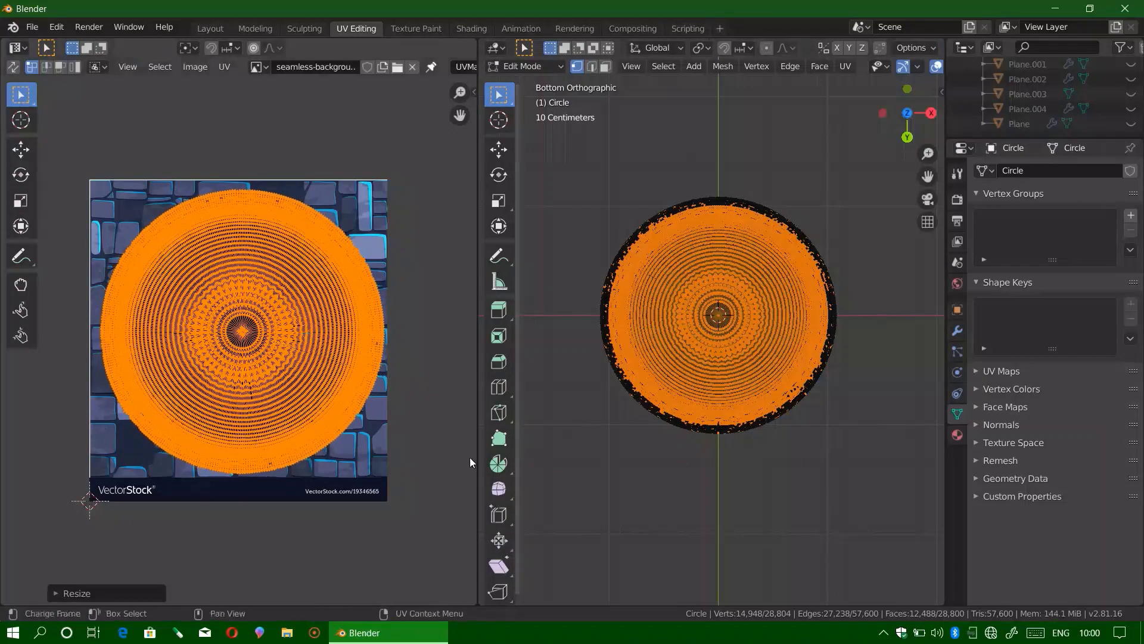
Leave edit mode and return to the main workspace to view the textured circle.
{"action": "key", "text": "Tab"}
{"action": "key", "text": "ctrl+Page_Up"}
{"action": "key", "text": "ctrl+Page_Up"}
{"action": "key", "text": "ctrl+Page_Up"}
{"action": "mouse_move", "coordinate": [465, 454]}
{"action": "middle_mouse_down"}
{"action": "mouse_move", "coordinate": [508, 316]}
{"action": "mouse_move", "coordinate": [513, 330]}
{"action": "mouse_move", "coordinate": [362, 407]}
{"action": "mouse_move", "coordinate": [282, 287]}
{"action": "mouse_move", "coordinate": [471, 350]}
{"action": "mouse_move", "coordinate": [557, 363]}
{"action": "middle_mouse_up"}
{"action": "scroll", "coordinate": [513, 330], "scroll_direction": "up", "scroll_amount": 5}
{"action": "key", "text": "alt+a"}
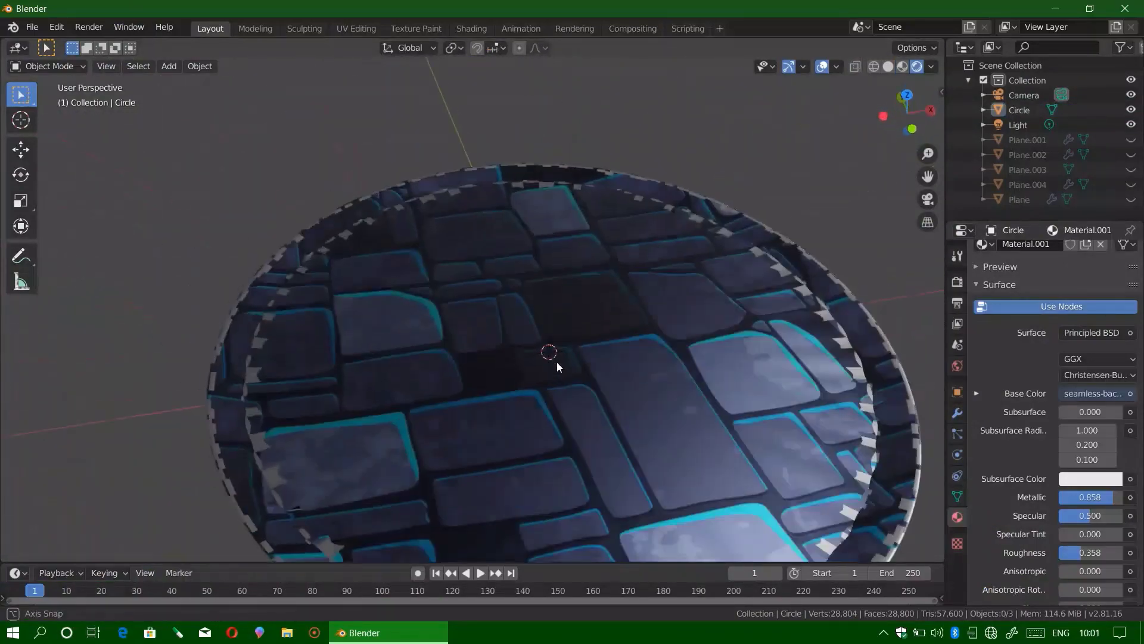
{"action": "scroll", "coordinate": [557, 363], "scroll_direction": "down", "scroll_amount": 3}
Set the World colour to white and unhide all the wood planks.
{"action": "left_click", "coordinate": [957, 365]}
{"action": "left_click", "coordinate": [1091, 350]}
{"action": "left_click_drag", "start_coordinate": [1109, 171], "coordinate": [1110, 138]}
{"action": "middle_click_drag", "start_coordinate": [775, 298], "coordinate": [915, 324]}
{"action": "key", "text": "alt+h"}
{"action": "scroll", "coordinate": [915, 325], "scroll_direction": "down", "scroll_amount": 3}
{"action": "scroll", "coordinate": [651, 409], "scroll_direction": "up", "scroll_amount": 3}
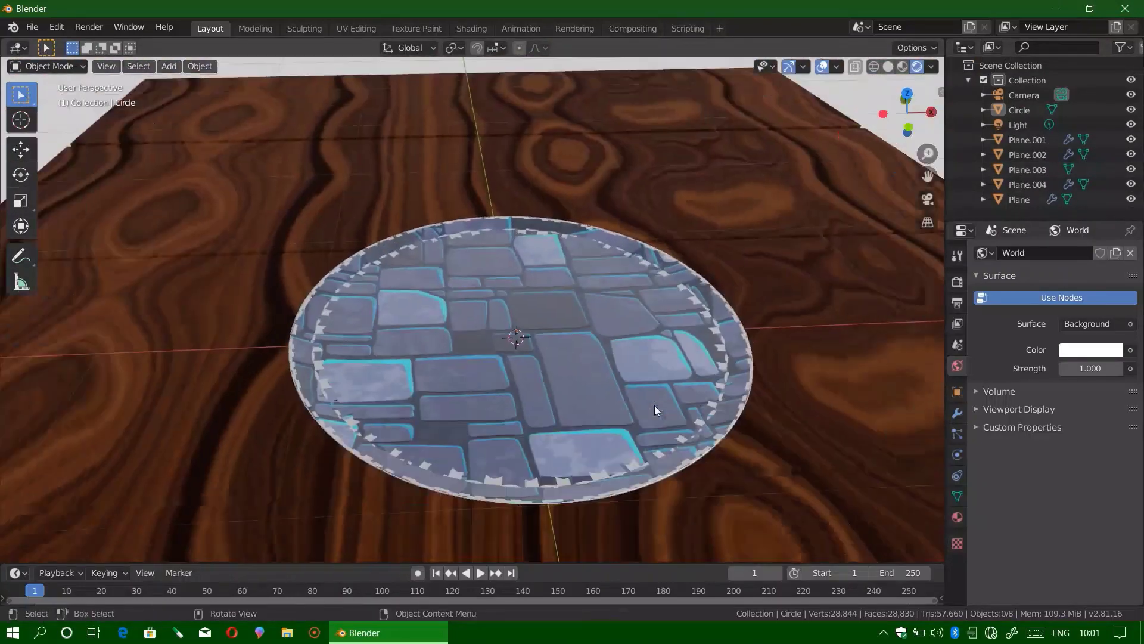
{"action": "middle_click_drag", "start_coordinate": [651, 409], "coordinate": [516, 320]}
{"action": "left_click", "coordinate": [357, 28]}
{"action": "left_click", "coordinate": [472, 28]}
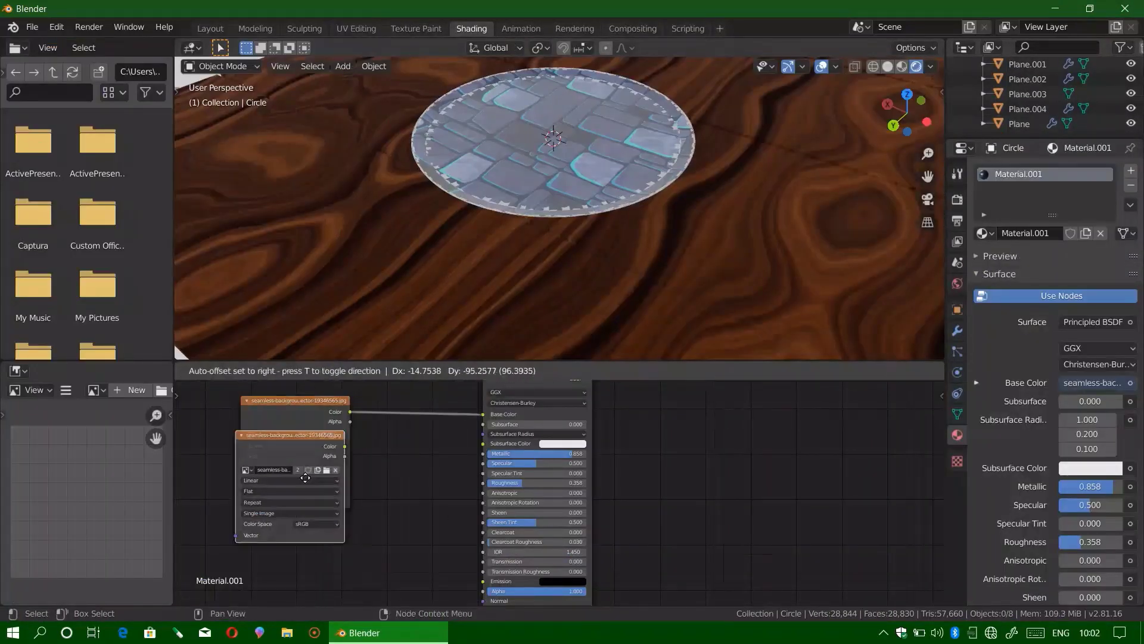
Place the duplicated stone image node and feed both images through a Mix Shader into Base Color.
{"action": "left_click", "coordinate": [290, 509]}
{"action": "key", "text": "shift+a"}
{"action": "left_click", "coordinate": [459, 479]}
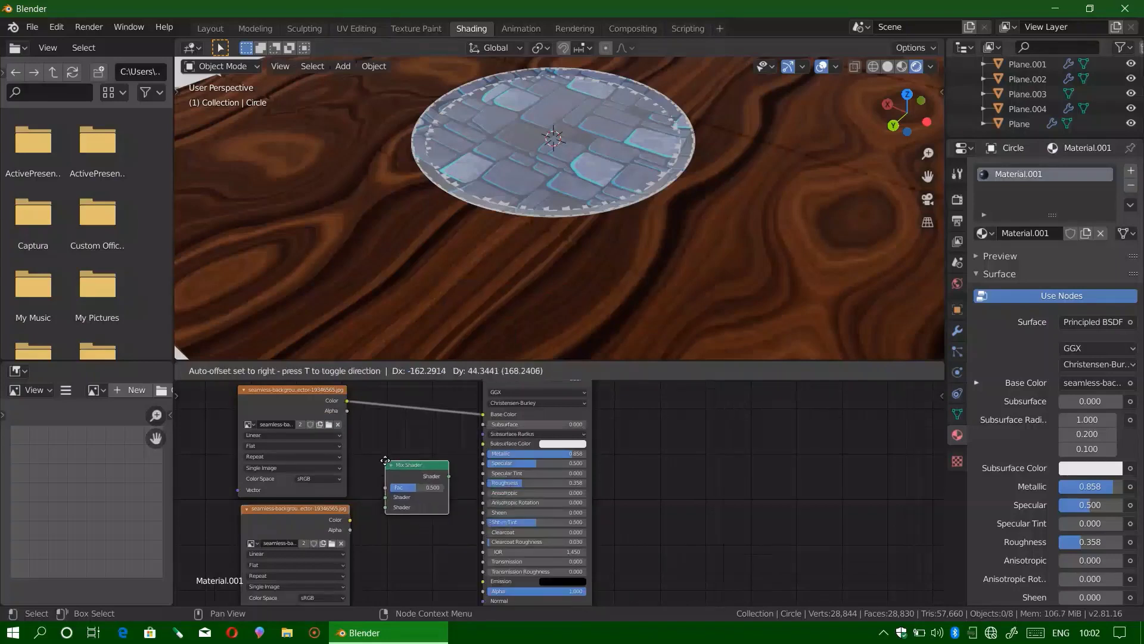
{"action": "left_click_drag", "start_coordinate": [471, 436], "coordinate": [483, 413]}
{"action": "scroll", "coordinate": [374, 468], "scroll_direction": "down", "scroll_amount": 1}
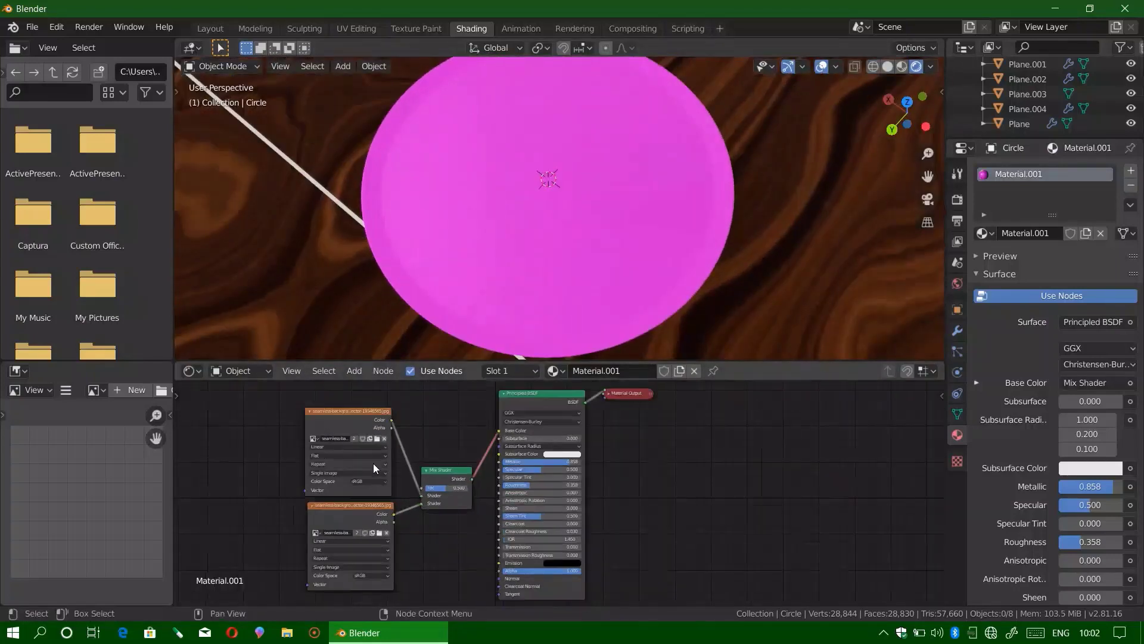
{"action": "left_click", "coordinate": [891, 636]}
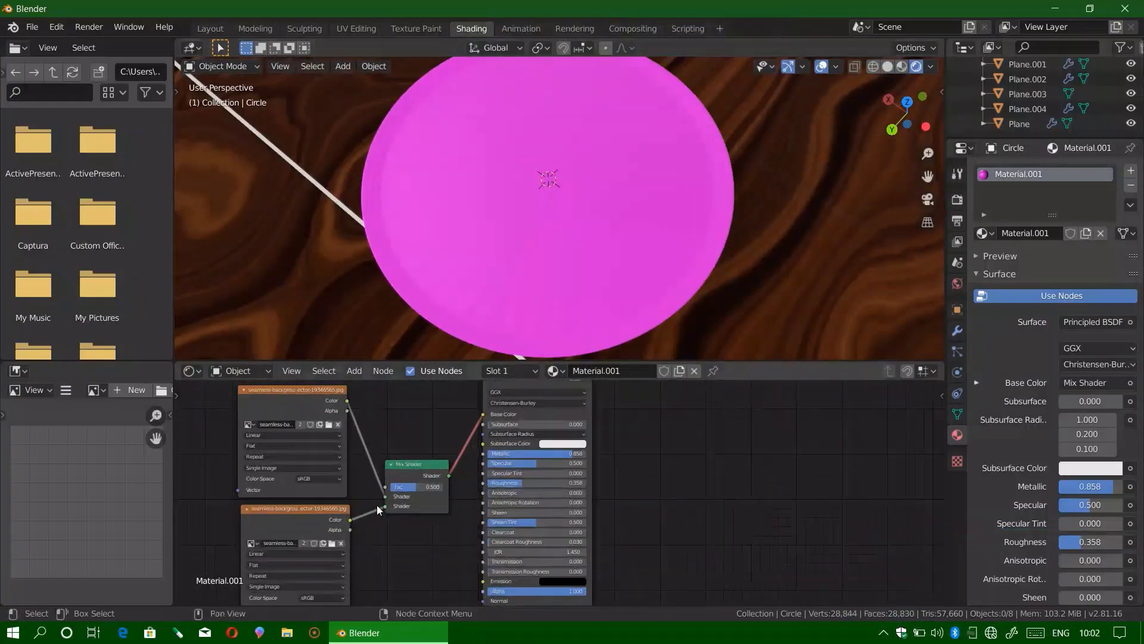
{"action": "scroll", "coordinate": [392, 489], "scroll_direction": "down", "scroll_amount": 1}
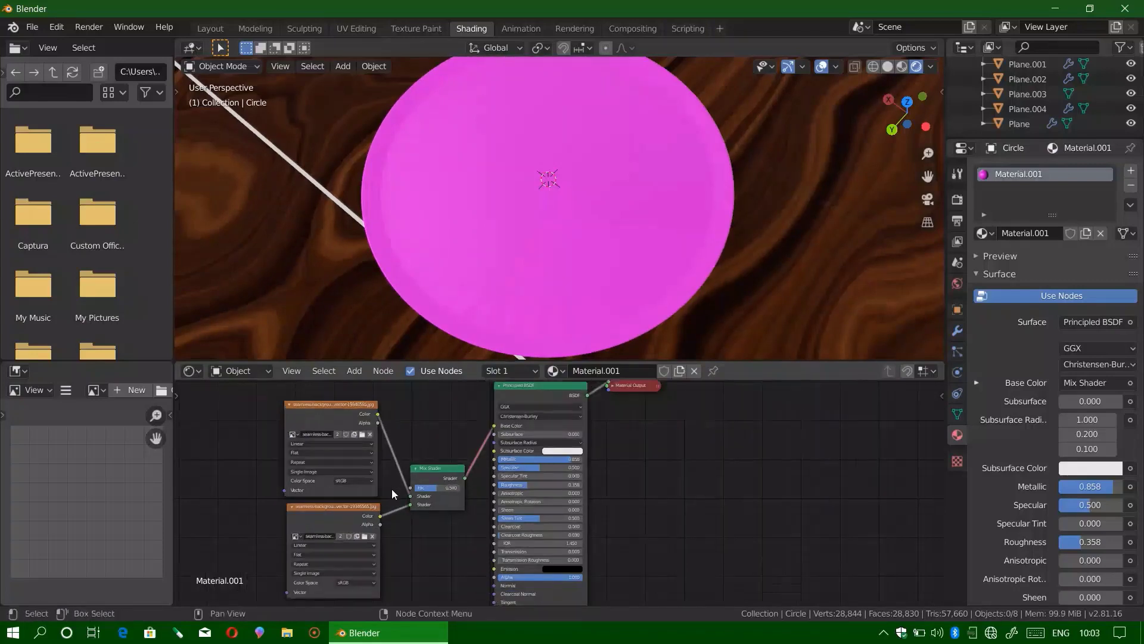
{"action": "key", "text": "shift+a"}
Add an RGB Curves node between the image texture and Principled BSDF.
{"action": "left_click", "coordinate": [475, 527]}
{"action": "left_click", "coordinate": [232, 432]}
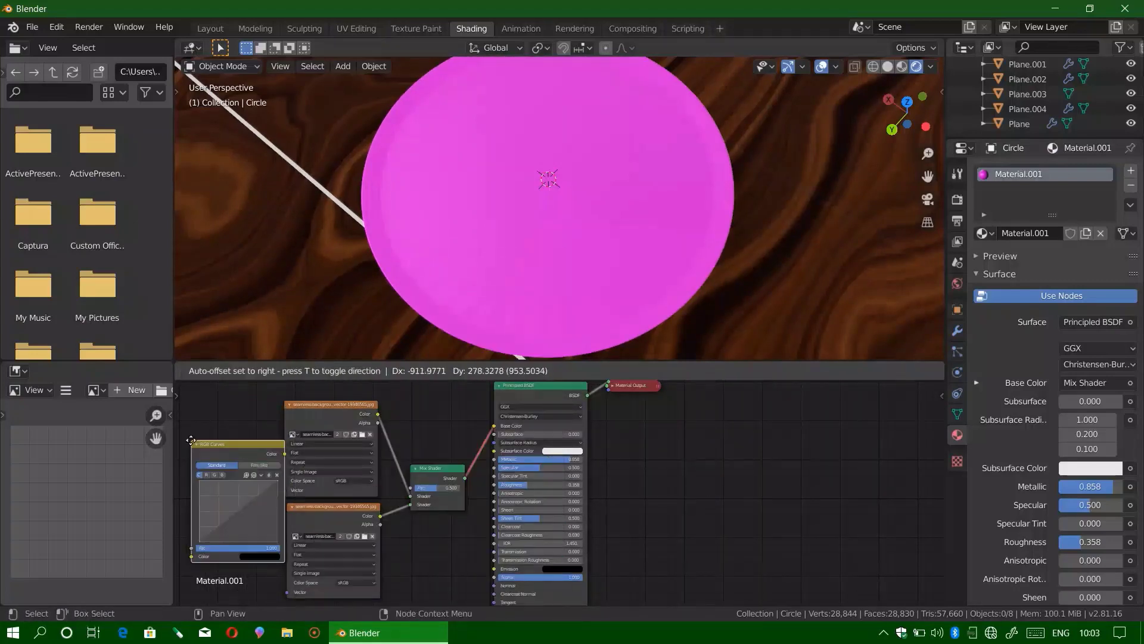
{"action": "left_click_drag", "start_coordinate": [377, 414], "coordinate": [494, 426]}
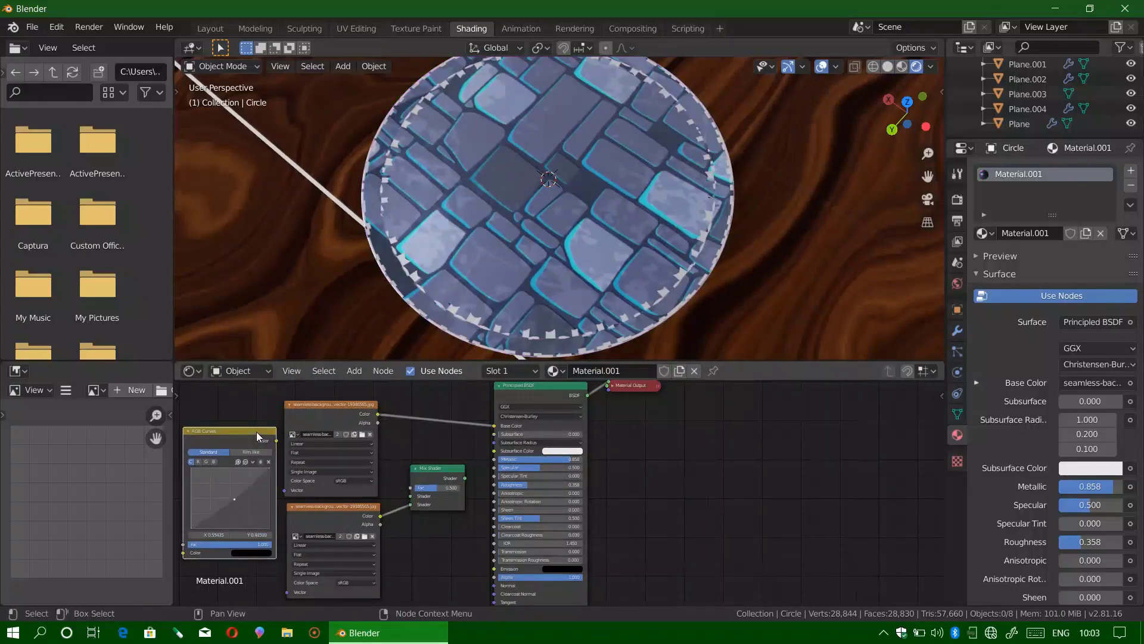
{"action": "left_click_drag", "start_coordinate": [257, 437], "coordinate": [447, 307]}
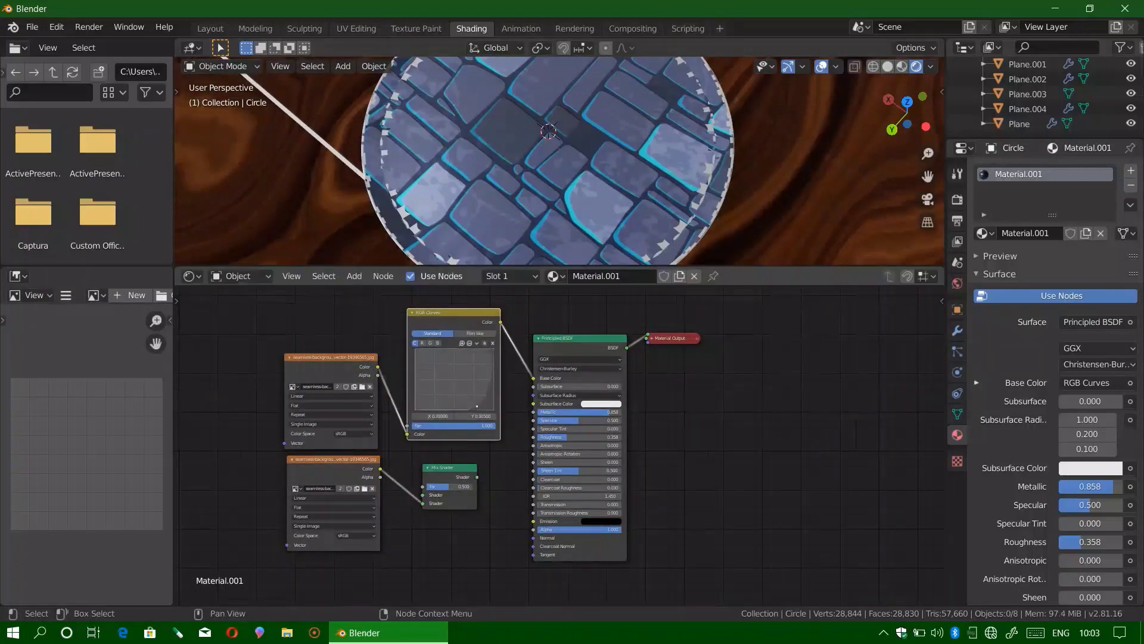
Adjust the RGB Curves point to tone the tiles and set Roughness to 1.000.
{"action": "left_click_drag", "start_coordinate": [477, 406], "coordinate": [462, 390]}
{"action": "scroll", "coordinate": [548, 161], "scroll_direction": "down", "scroll_amount": 5}
{"action": "mouse_move", "coordinate": [549, 161]}
{"action": "middle_mouse_down"}
{"action": "mouse_move", "coordinate": [582, 157]}
{"action": "mouse_move", "coordinate": [572, 149]}
{"action": "middle_mouse_up"}
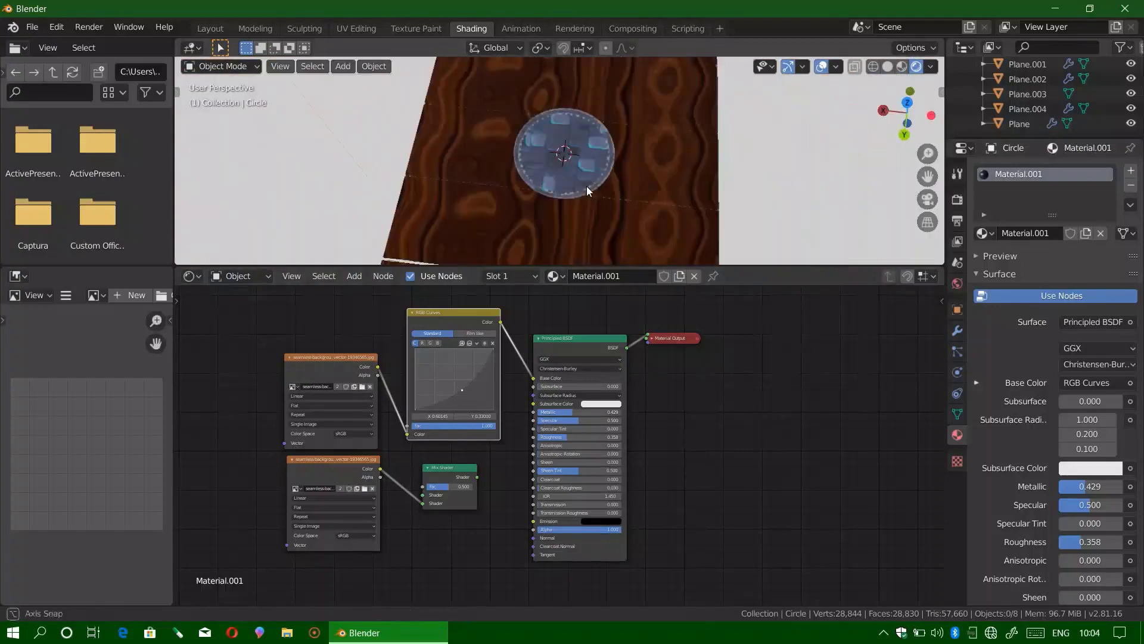
{"action": "left_click_drag", "start_coordinate": [573, 437], "coordinate": [623, 437]}
{"action": "middle_click_drag", "start_coordinate": [549, 161], "coordinate": [549, 179]}
Shift the image texture nodes left and discard the leftover Mix Shader.
{"action": "left_click_drag", "start_coordinate": [316, 353], "coordinate": [219, 309]}
{"action": "left_click_drag", "start_coordinate": [378, 491], "coordinate": [273, 493]}
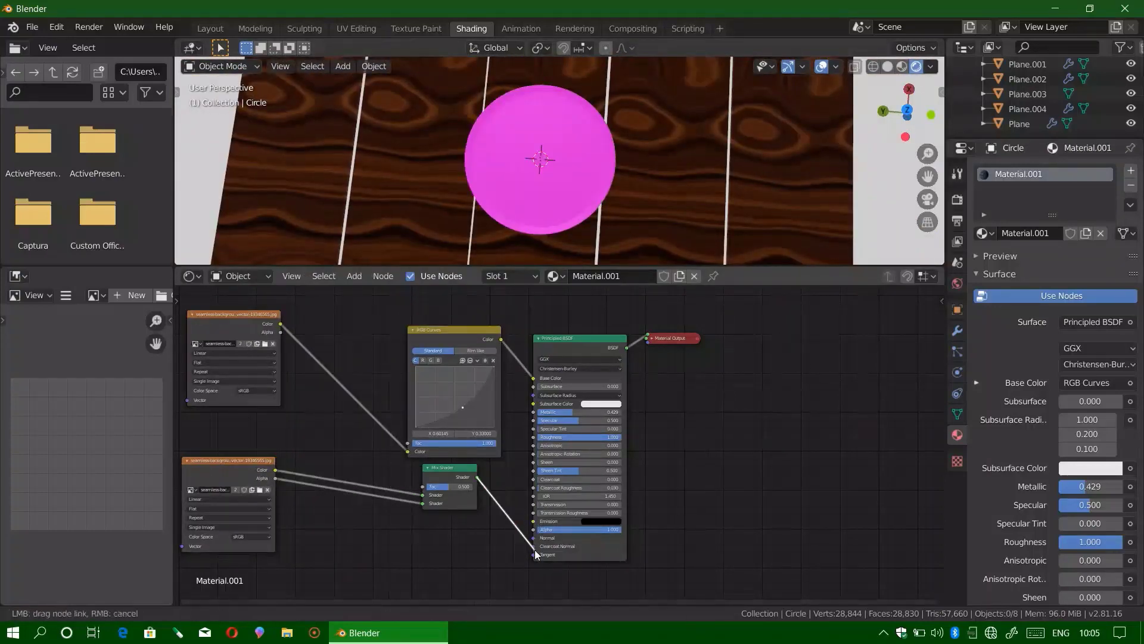
{"action": "left_click_drag", "start_coordinate": [532, 557], "coordinate": [532, 558]}
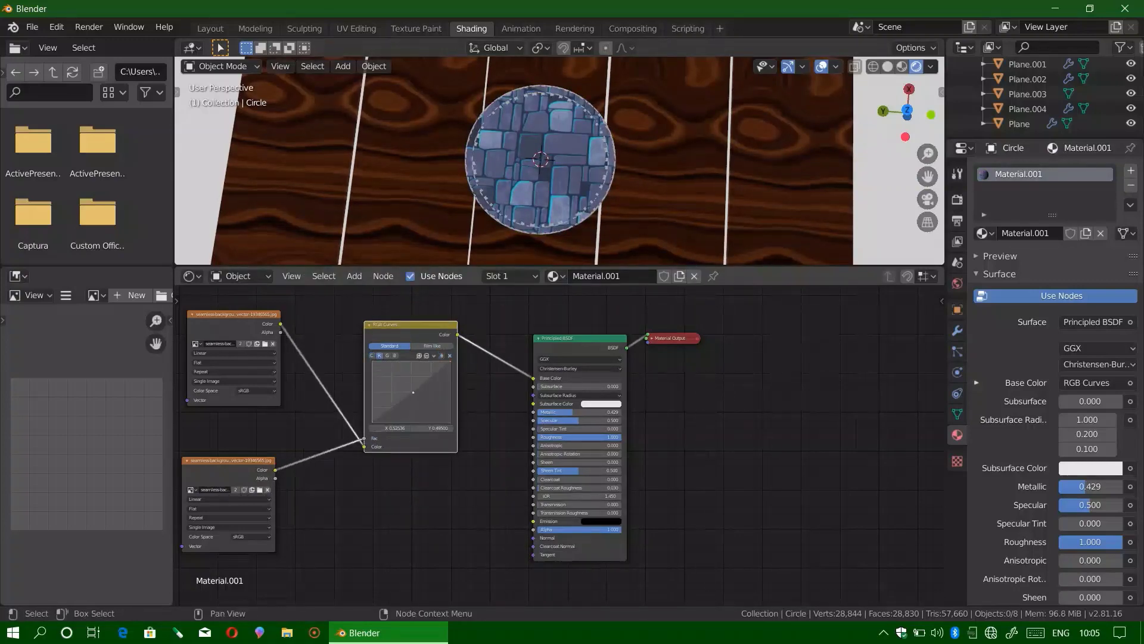
{"action": "middle_click_drag", "start_coordinate": [552, 246], "coordinate": [783, 160]}
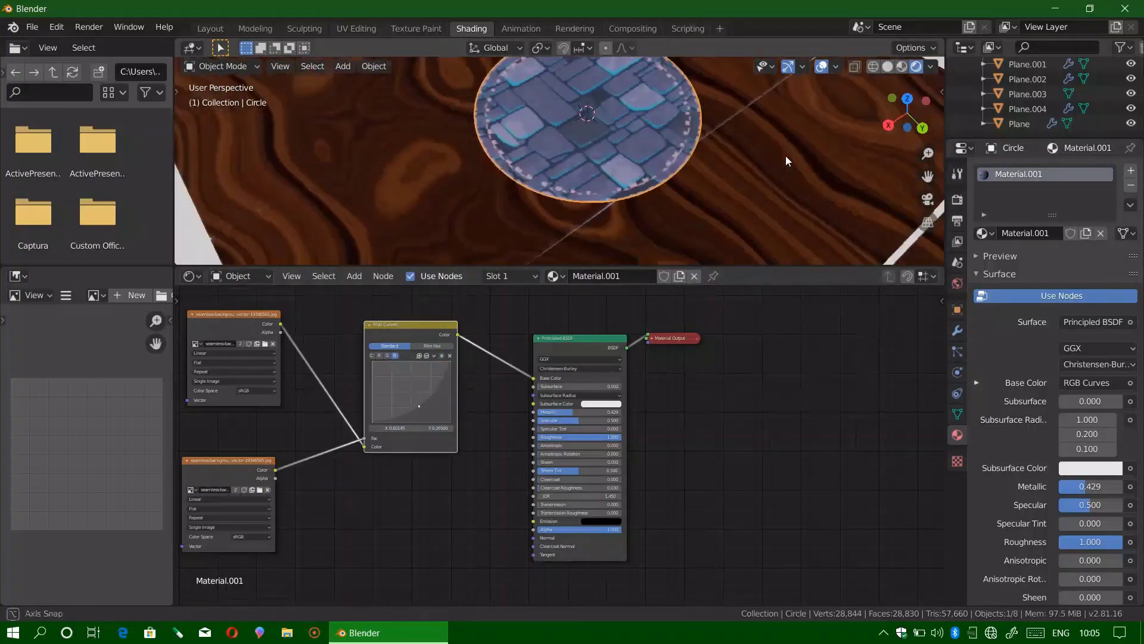
{"action": "left_click", "coordinate": [537, 197]}
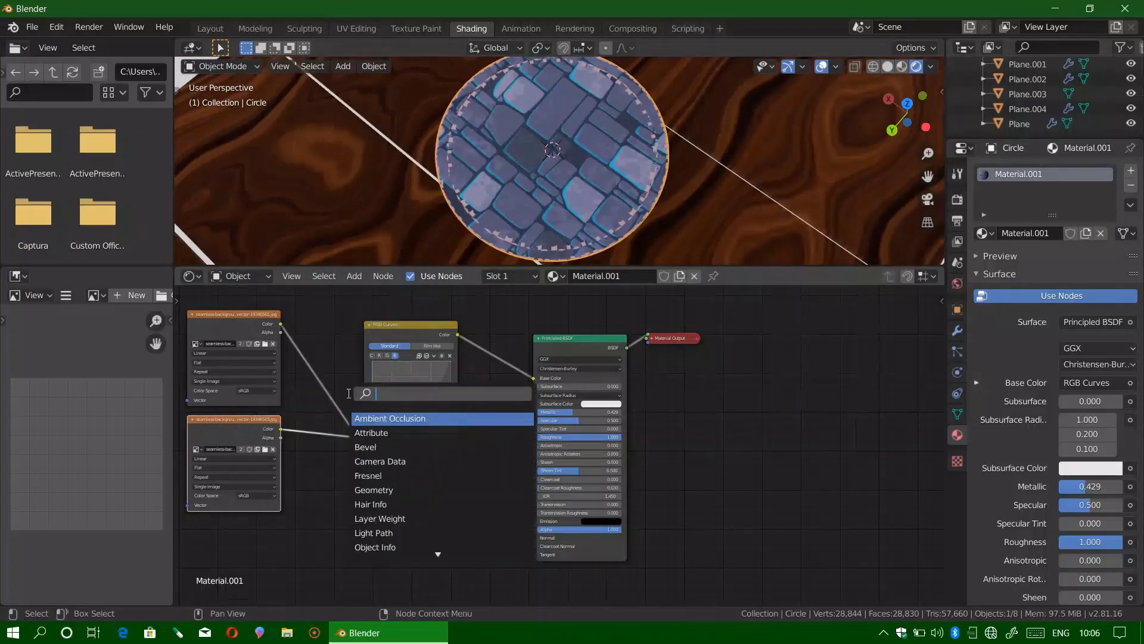
Add a ColorRamp node via 'ramp' search and place it ahead of RGB Curves.
{"action": "type", "text": "ramp"}
{"action": "key", "text": "Return"}
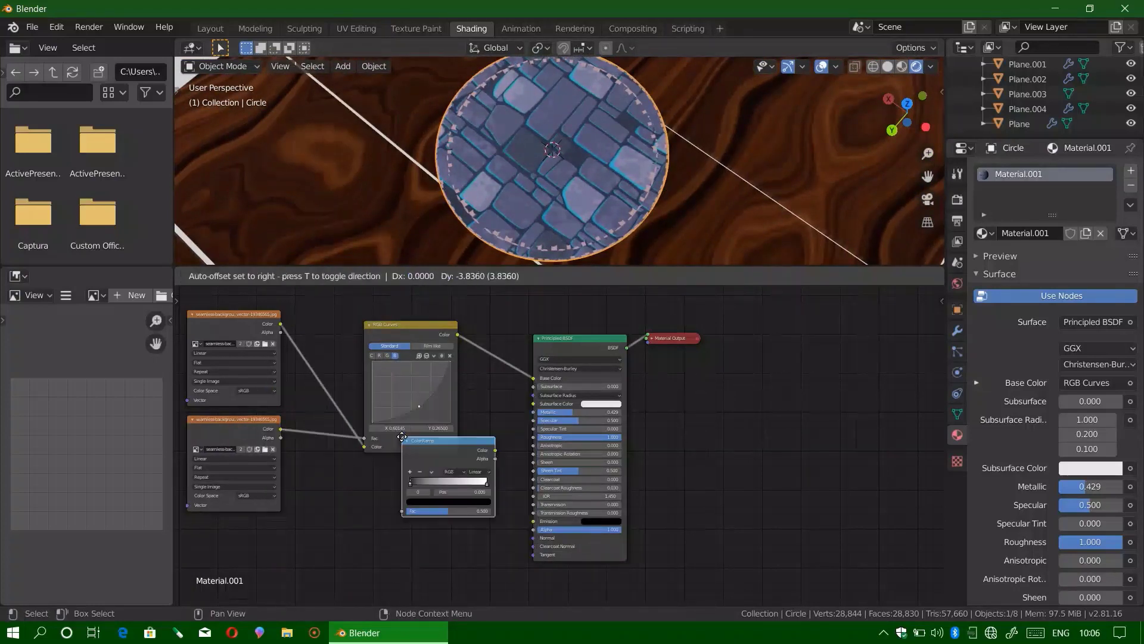
{"action": "left_click", "coordinate": [311, 319]}
{"action": "left_click", "coordinate": [358, 373]}
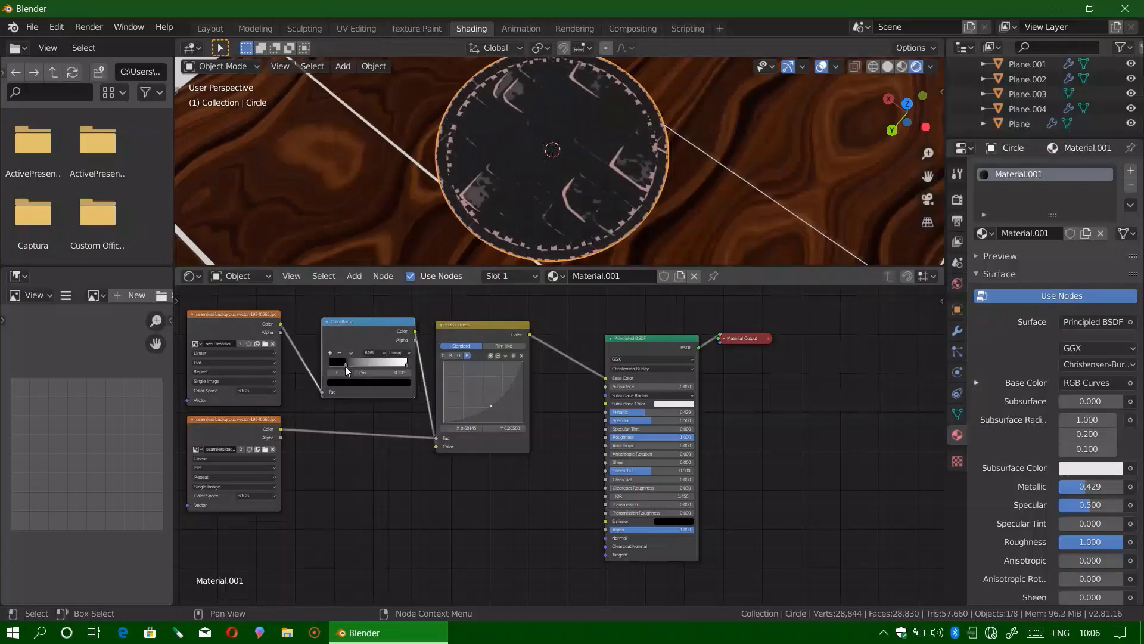
{"action": "mouse_move", "coordinate": [435, 369]}
{"action": "left_mouse_down"}
{"action": "mouse_move", "coordinate": [400, 370]}
{"action": "mouse_move", "coordinate": [611, 357]}
{"action": "left_mouse_up"}
{"action": "key", "text": "g"}
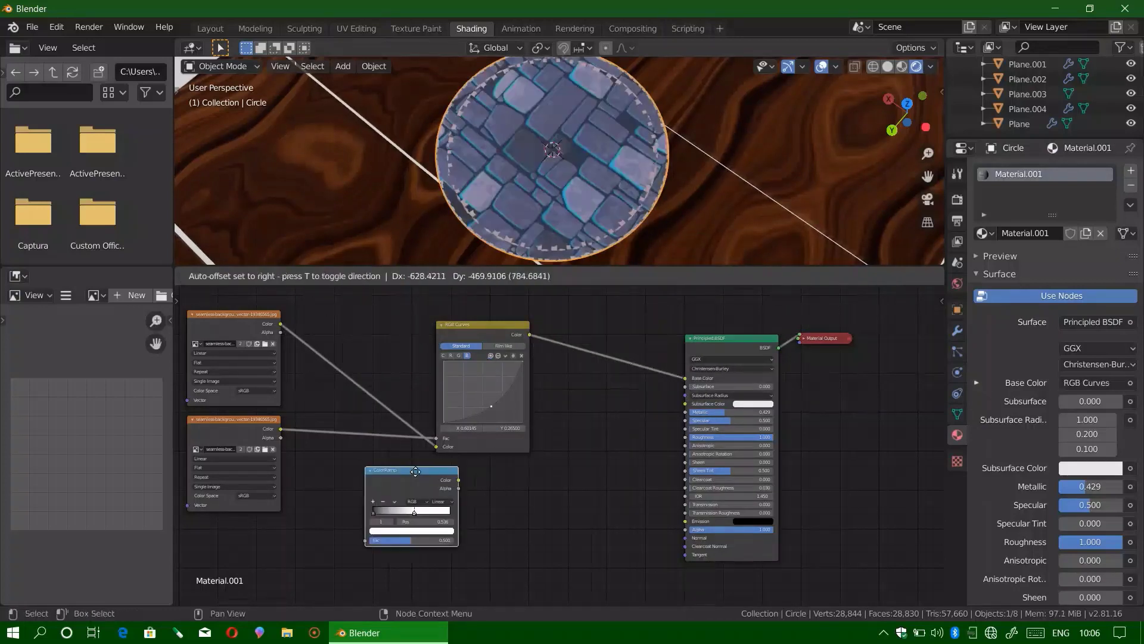
{"action": "left_click", "coordinate": [362, 434]}
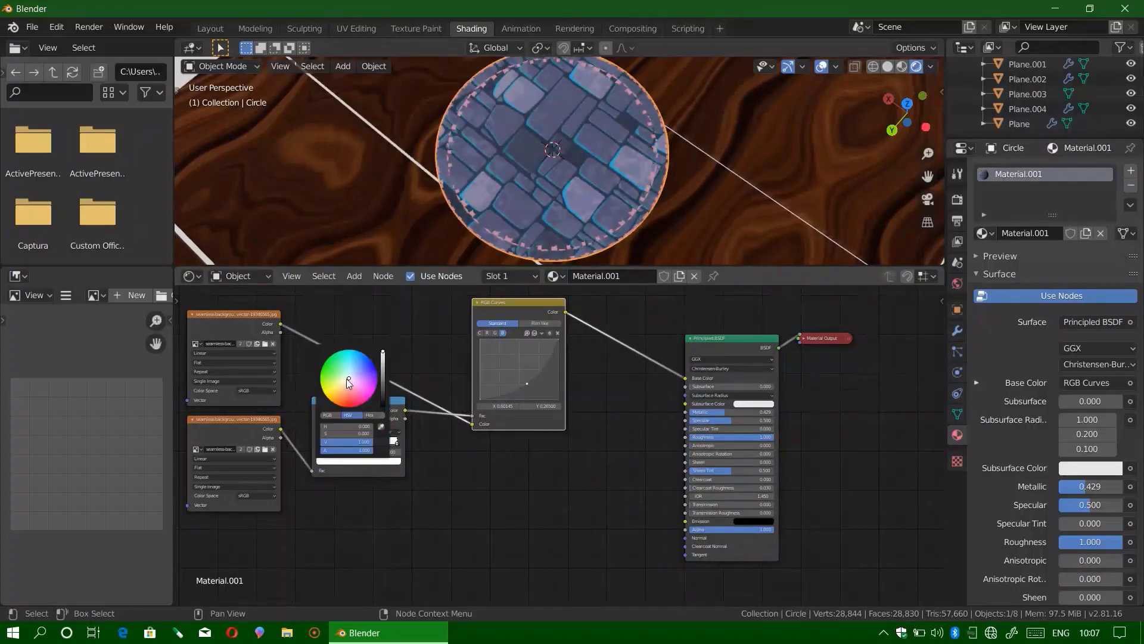
Give a ColorRamp stop a reddish-pink colour and shift it left.
{"action": "scroll", "coordinate": [381, 417], "scroll_direction": "down", "scroll_amount": 2}
{"action": "scroll", "coordinate": [649, 179], "scroll_direction": "down", "scroll_amount": 3}
{"action": "scroll", "coordinate": [596, 167], "scroll_direction": "up", "scroll_amount": 5}
{"action": "scroll", "coordinate": [467, 342], "scroll_direction": "down", "scroll_amount": 1}
{"action": "scroll", "coordinate": [284, 454], "scroll_direction": "up", "scroll_amount": 1}
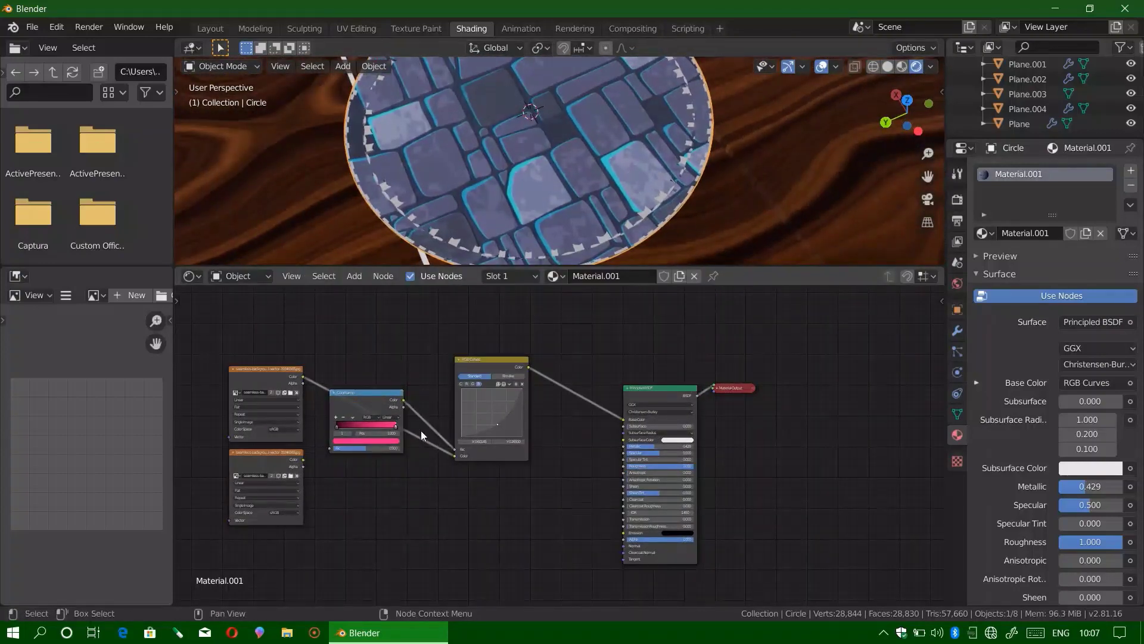
{"action": "left_click", "coordinate": [457, 454]}
{"action": "left_click", "coordinate": [381, 447]}
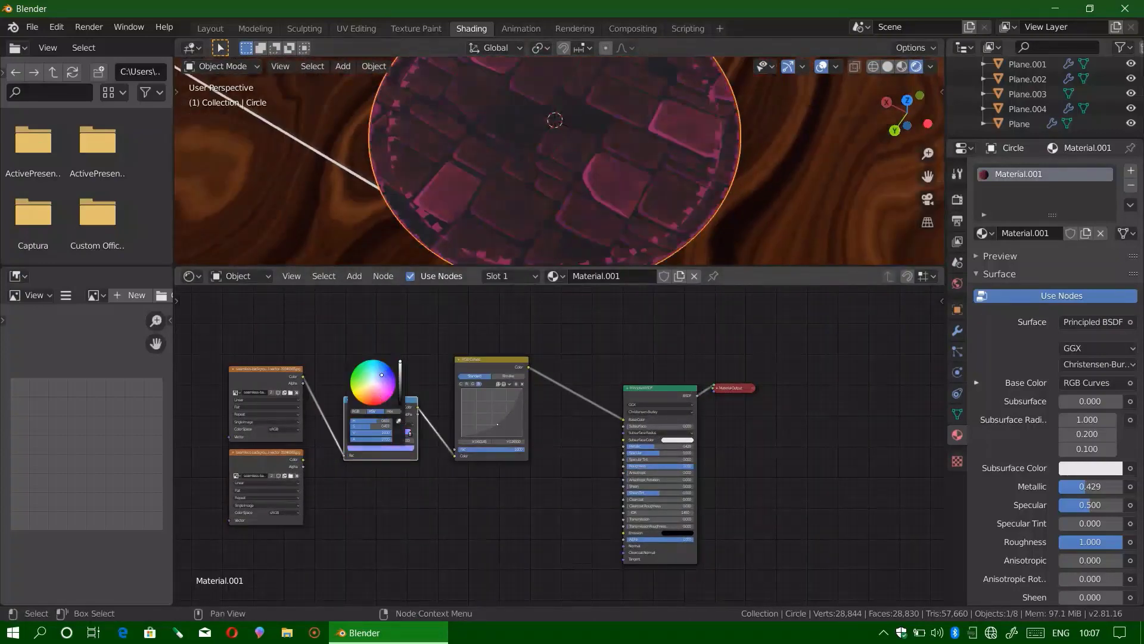
{"action": "left_click_drag", "start_coordinate": [388, 442], "coordinate": [373, 442]}
Rewire the nodes: image straight to RGB Curves, ColorRamp to Emission, Alpha unlinked.
{"action": "middle_click_drag", "start_coordinate": [596, 197], "coordinate": [630, 232]}
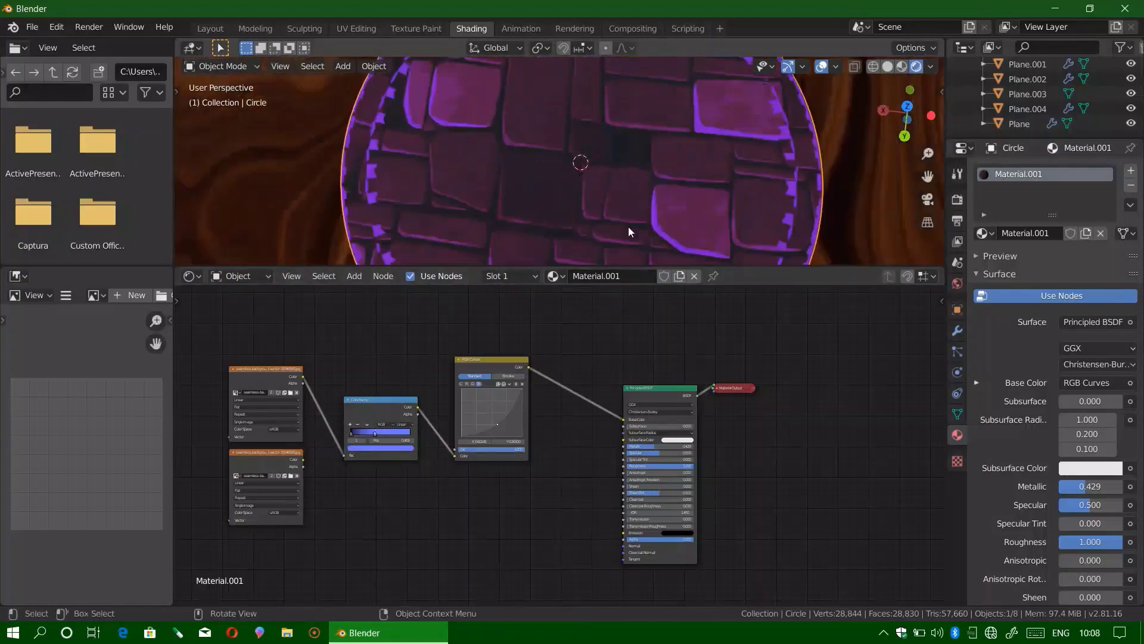
{"action": "left_click_drag", "start_coordinate": [458, 458], "coordinate": [456, 456]}
{"action": "left_click_drag", "start_coordinate": [396, 427], "coordinate": [394, 482]}
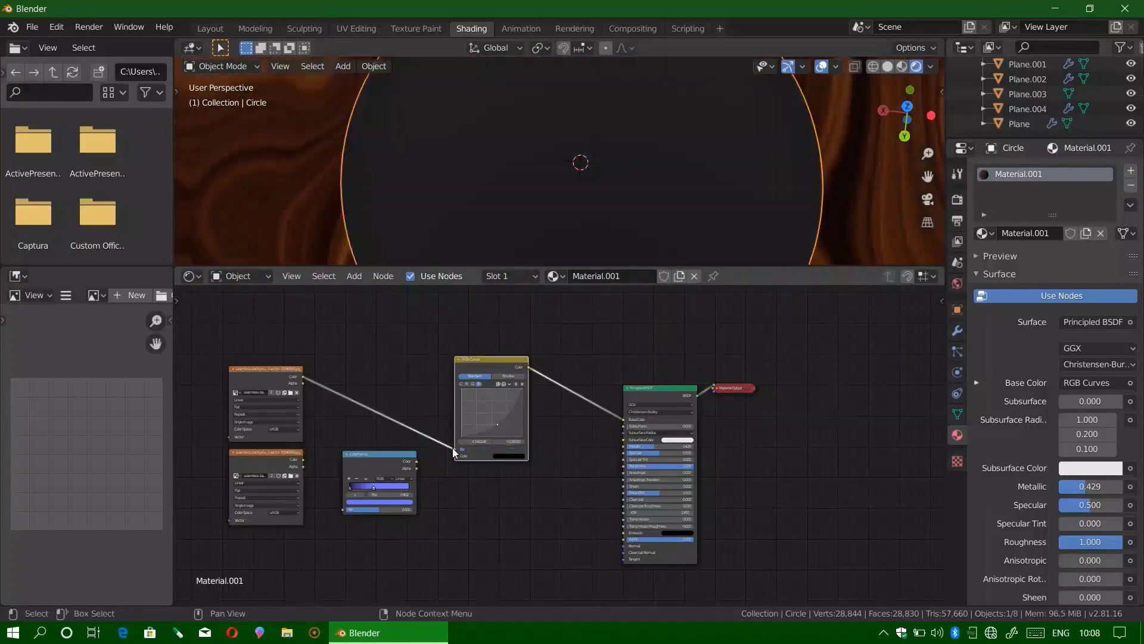
{"action": "middle_click_drag", "start_coordinate": [596, 179], "coordinate": [597, 184]}
{"action": "left_click_drag", "start_coordinate": [416, 462], "coordinate": [624, 532]}
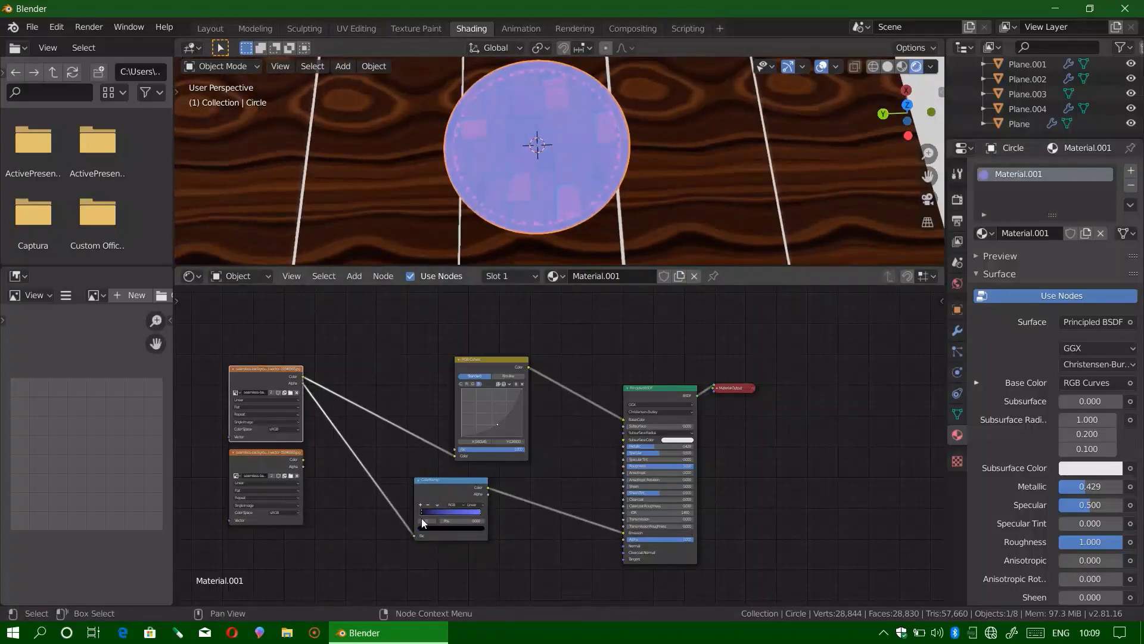
{"action": "mouse_move", "coordinate": [414, 534]}
{"action": "left_mouse_down"}
{"action": "mouse_move", "coordinate": [503, 514]}
{"action": "mouse_move", "coordinate": [432, 536]}
{"action": "left_mouse_up"}
{"action": "scroll", "coordinate": [510, 488], "scroll_direction": "up", "scroll_amount": 1}
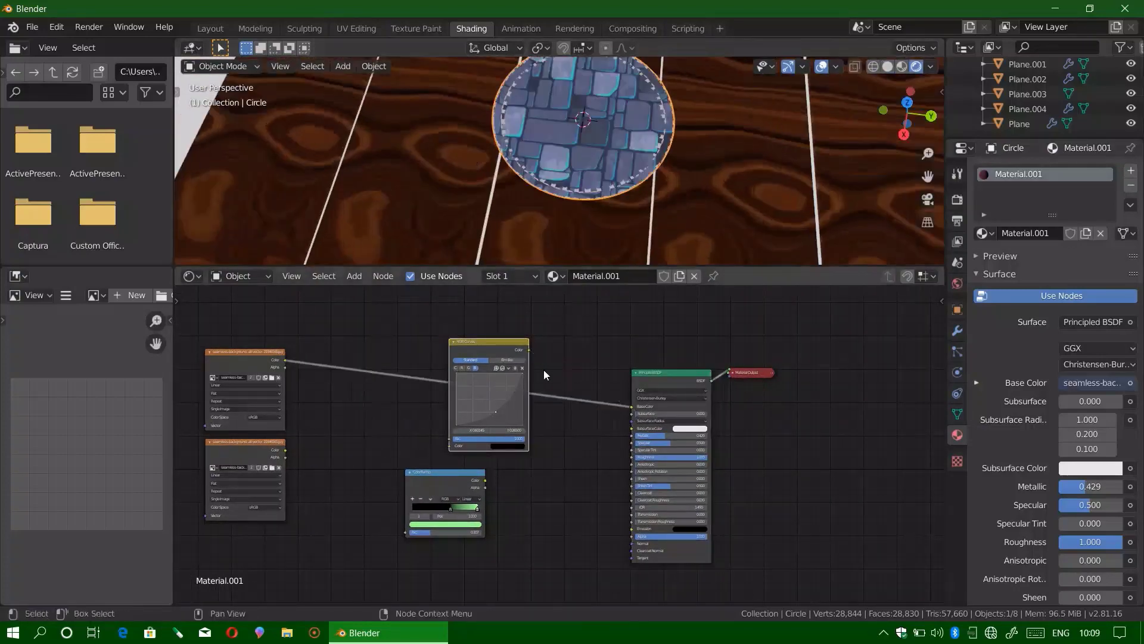
Insert the ColorRamp before RGB Curves in RGB mode: dark blue at 0.080, green at 0.862.
{"action": "left_click_drag", "start_coordinate": [447, 475], "coordinate": [384, 398]}
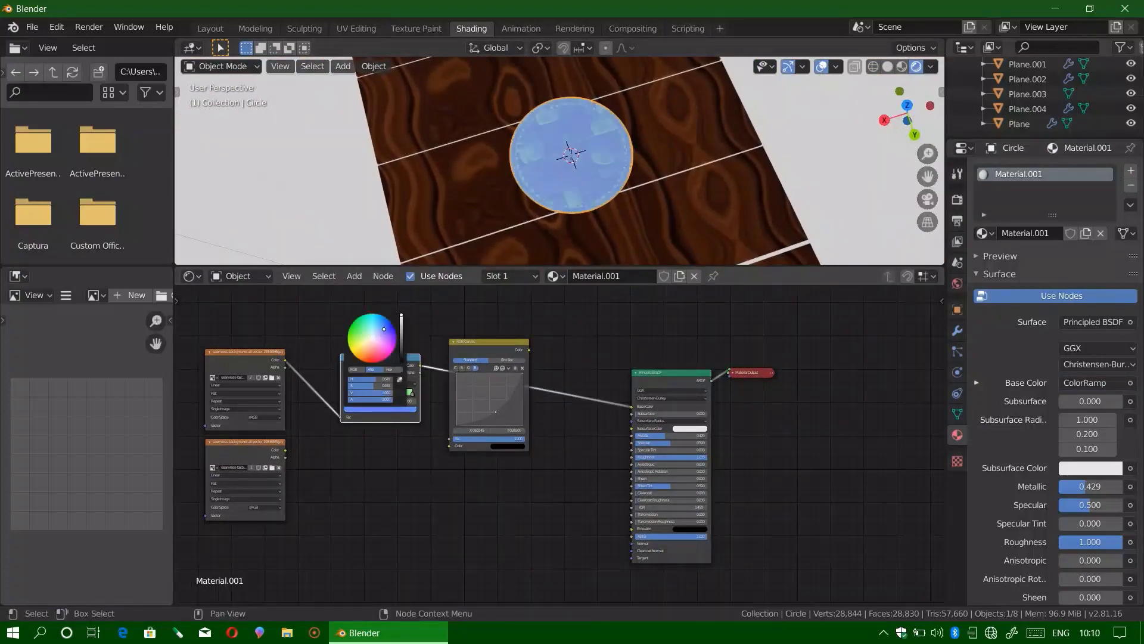
{"action": "scroll", "coordinate": [250, 371], "scroll_direction": "up", "scroll_amount": 2}
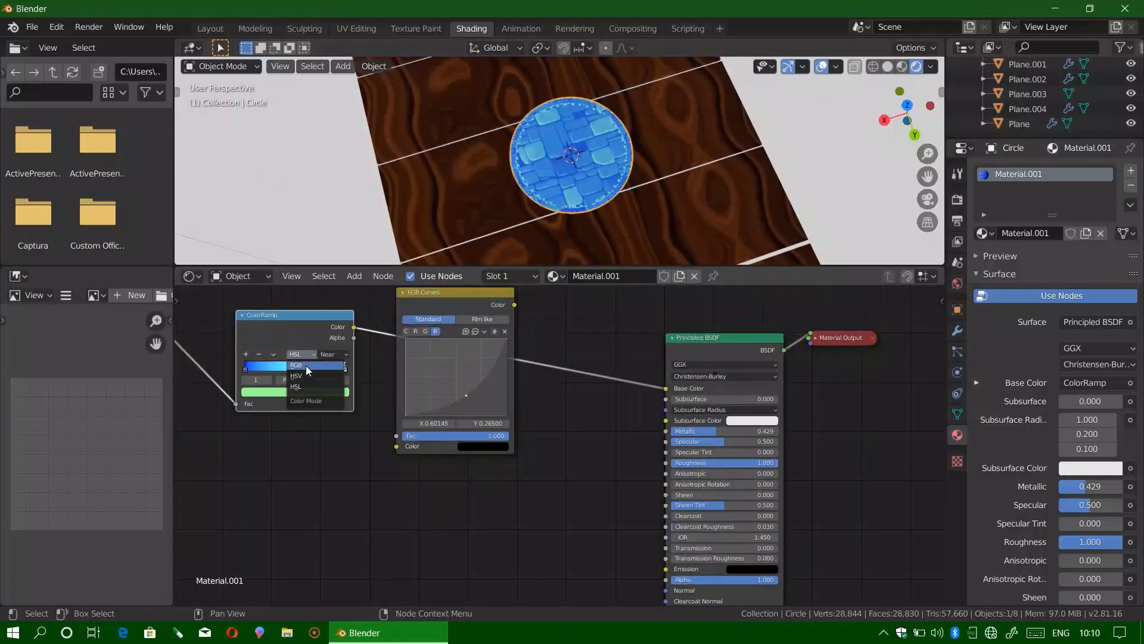
{"action": "left_click", "coordinate": [307, 365]}
{"action": "left_click_drag", "start_coordinate": [245, 368], "coordinate": [252, 368]}
{"action": "left_click", "coordinate": [295, 392]}
{"action": "left_click_drag", "start_coordinate": [334, 263], "coordinate": [333, 310]}
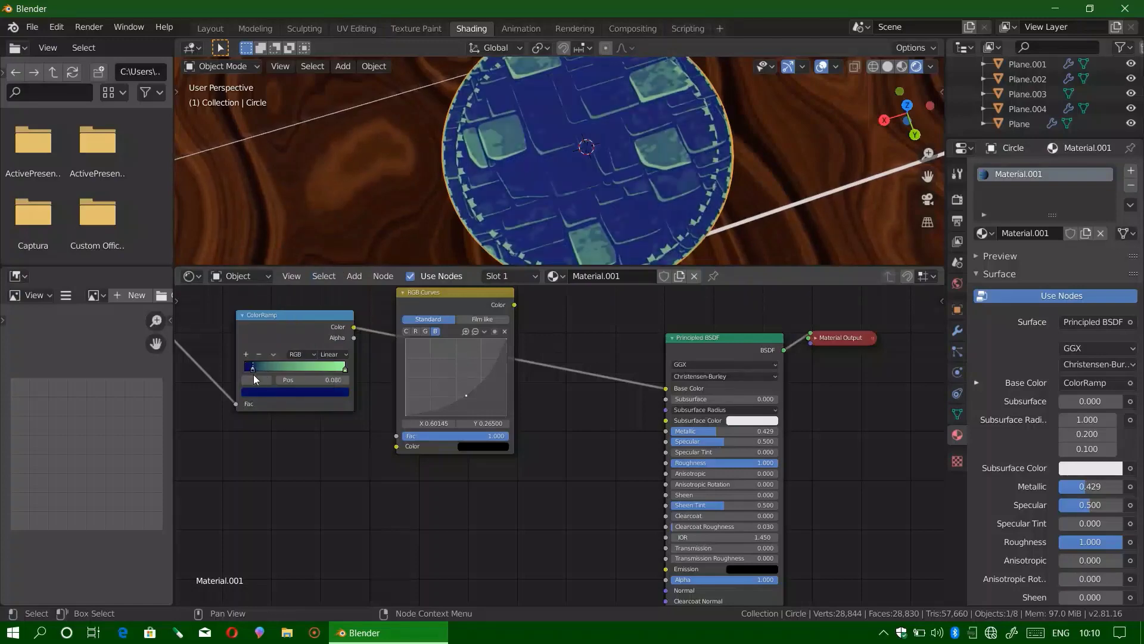
{"action": "left_click_drag", "start_coordinate": [318, 377], "coordinate": [353, 385]}
Move the second image texture node to the right.
{"action": "scroll", "coordinate": [314, 483], "scroll_direction": "down", "scroll_amount": 2}
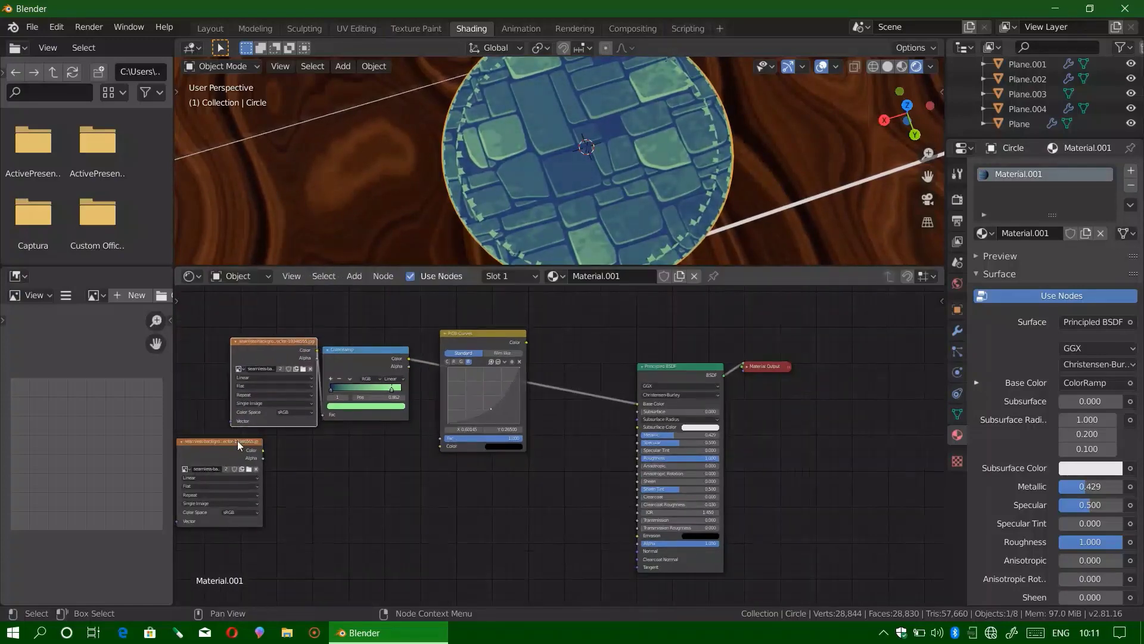
{"action": "left_click_drag", "start_coordinate": [237, 441], "coordinate": [285, 441]}
{"action": "key", "text": "shift+a"}
{"action": "key", "text": "Escape"}
Add a Vector Transform node converting Object to World space and position it.
{"action": "key", "text": "shift+a"}
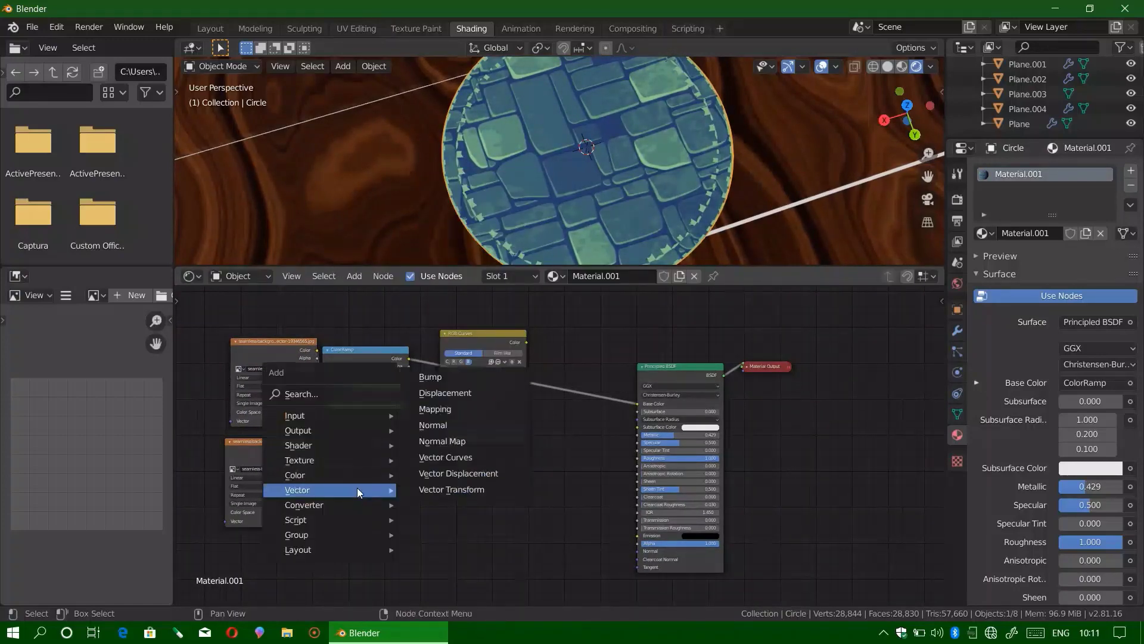
{"action": "left_click", "coordinate": [441, 489]}
{"action": "left_click", "coordinate": [428, 517]}
{"action": "scroll", "coordinate": [428, 518], "scroll_direction": "up", "scroll_amount": 2}
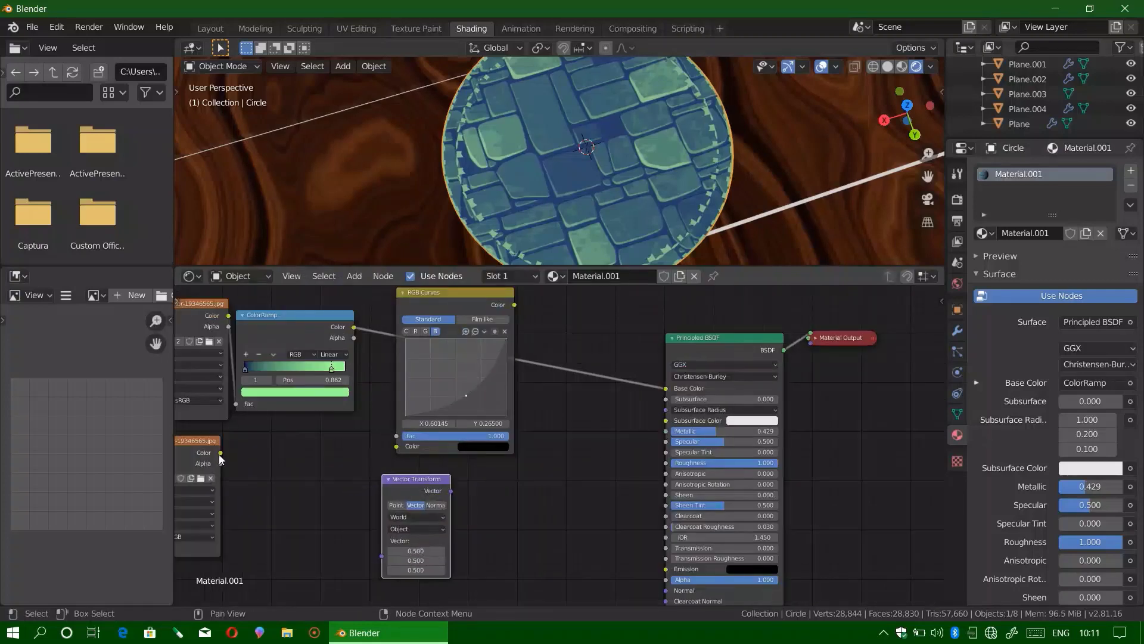
{"action": "left_click", "coordinate": [417, 517]}
{"action": "left_click", "coordinate": [436, 519]}
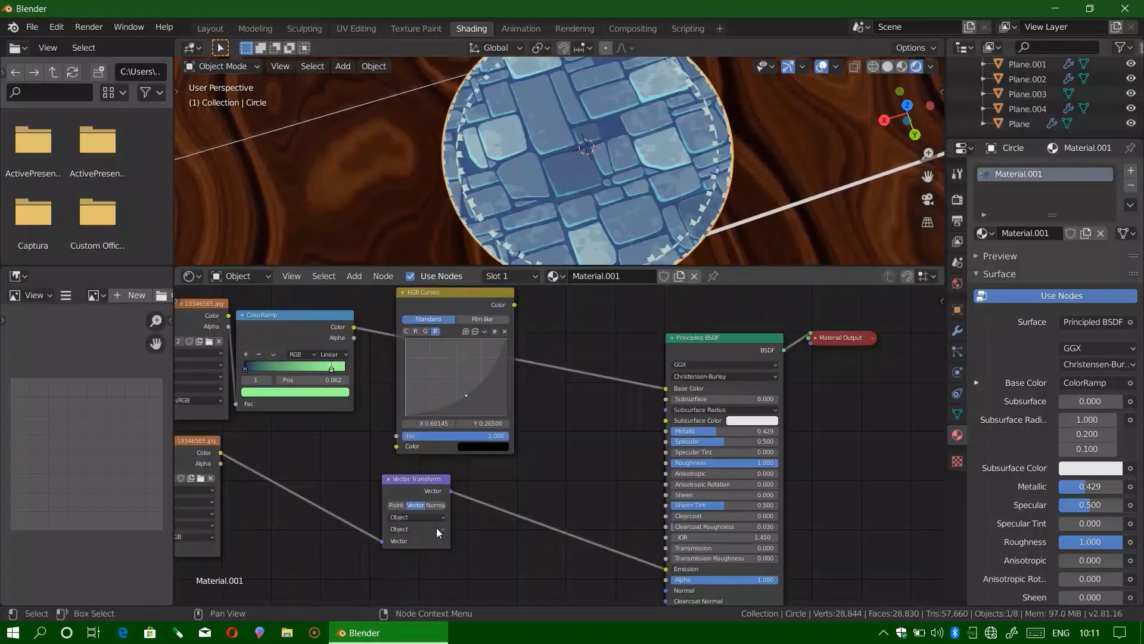
{"action": "scroll", "coordinate": [436, 527], "scroll_direction": "down", "scroll_amount": 1}
{"action": "left_click_drag", "start_coordinate": [441, 480], "coordinate": [511, 533]}
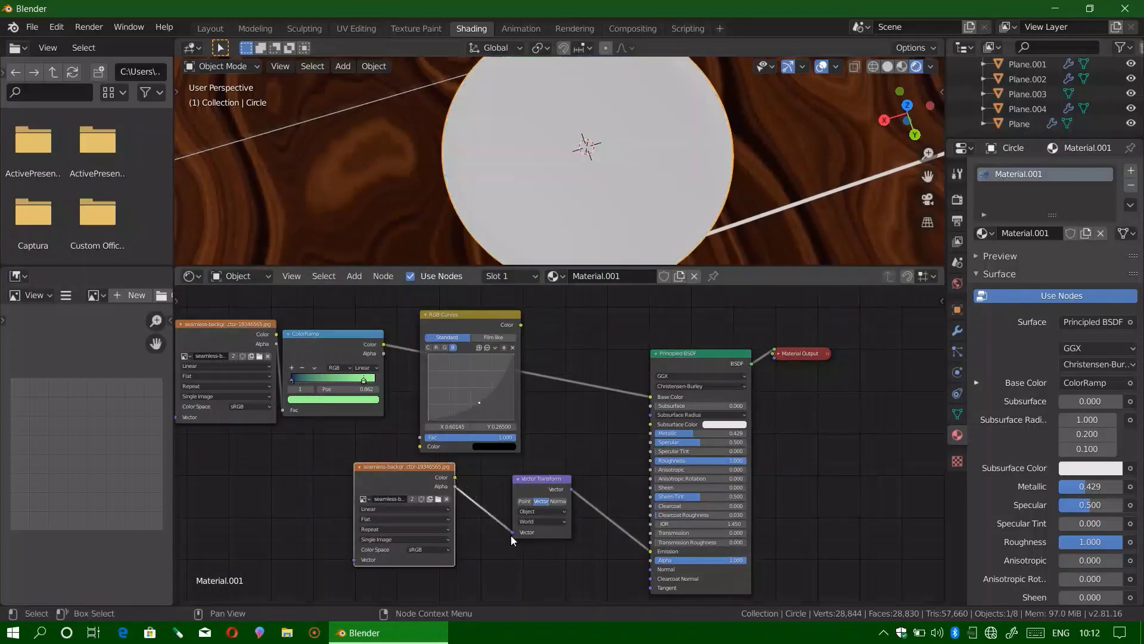
Feed the tile image's Color output, not Alpha, into the Vector Transform.
{"action": "scroll", "coordinate": [376, 465], "scroll_direction": "up", "scroll_amount": 1}
{"action": "left_click_drag", "start_coordinate": [346, 468], "coordinate": [214, 476]}
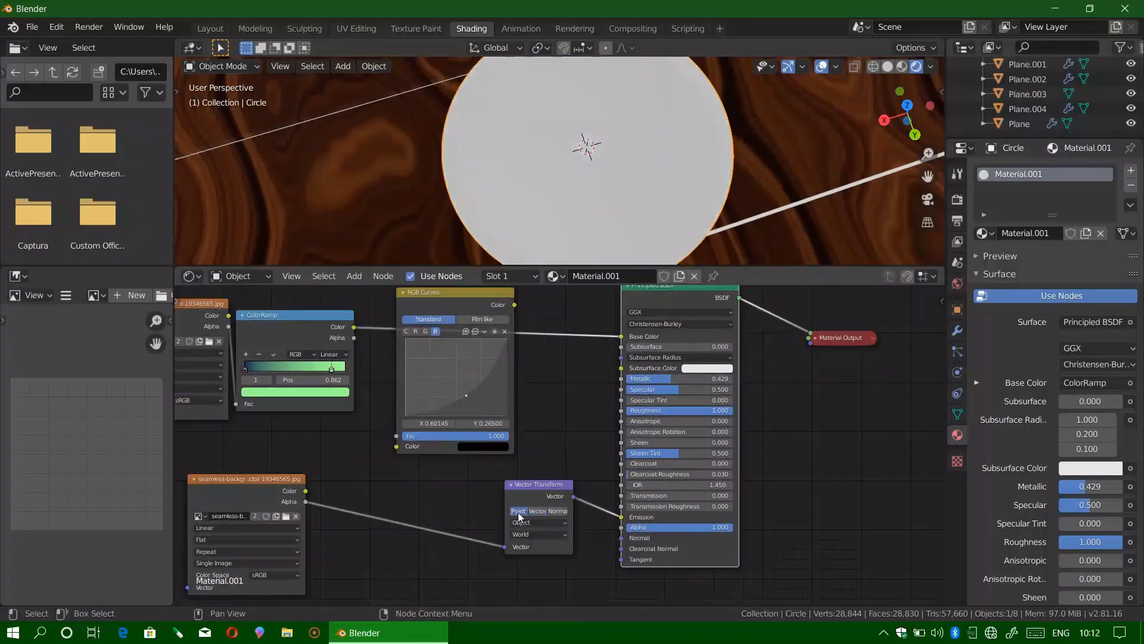
{"action": "key", "text": "ctrl+z"}
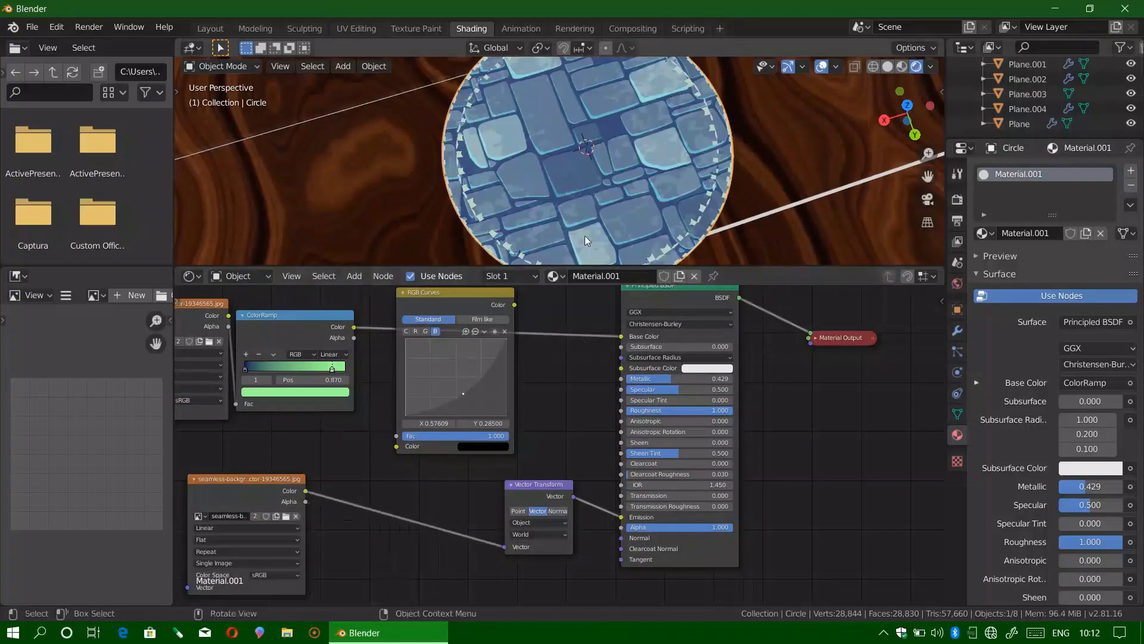
{"action": "mouse_move", "coordinate": [585, 235]}
{"action": "middle_mouse_down"}
{"action": "mouse_move", "coordinate": [596, 127]}
{"action": "mouse_move", "coordinate": [935, 210]}
{"action": "middle_mouse_up"}
{"action": "left_click", "coordinate": [957, 199]}
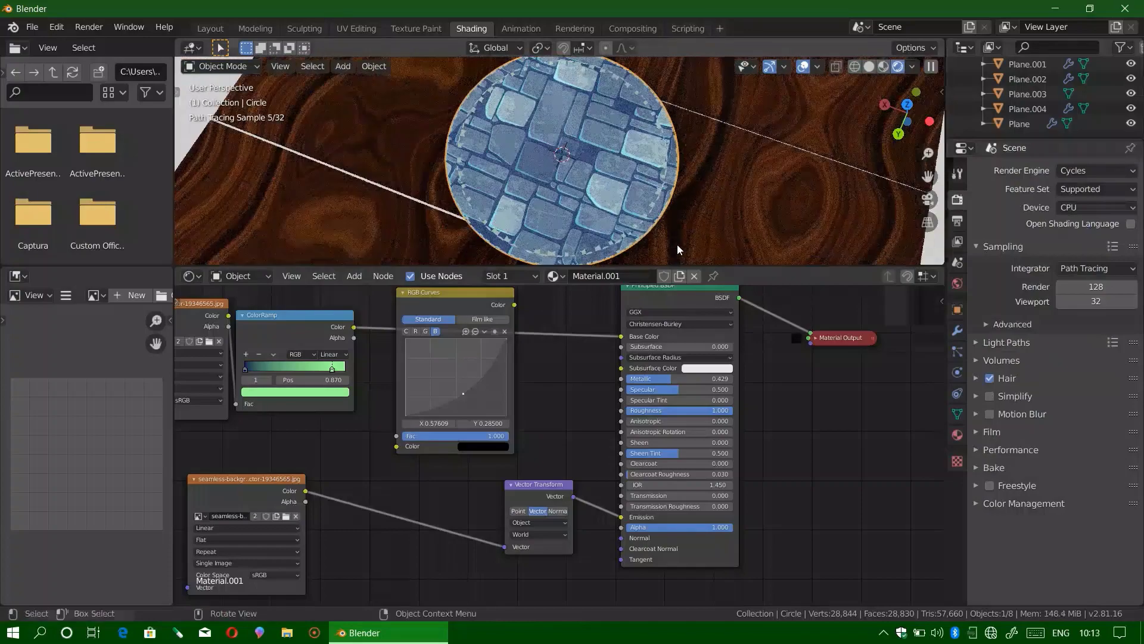
Set a lavender-blue colour in the curves node and move Vector Transform further right.
{"action": "left_click", "coordinate": [528, 337]}
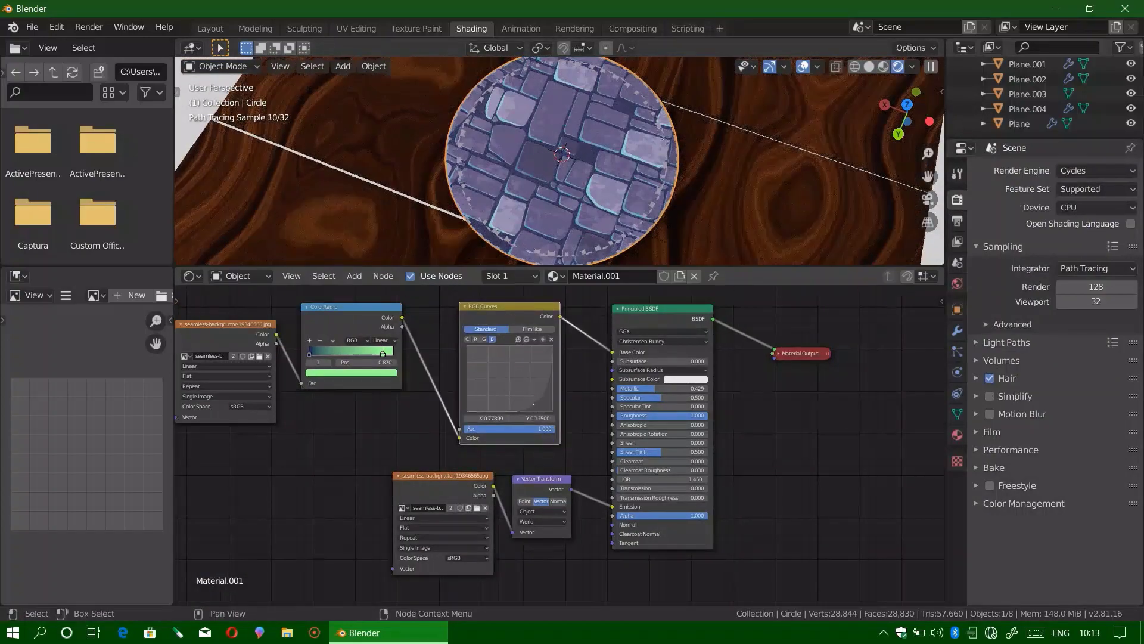
{"action": "scroll", "coordinate": [333, 495], "scroll_direction": "down", "scroll_amount": 2}
{"action": "left_click_drag", "start_coordinate": [540, 466], "coordinate": [747, 439]}
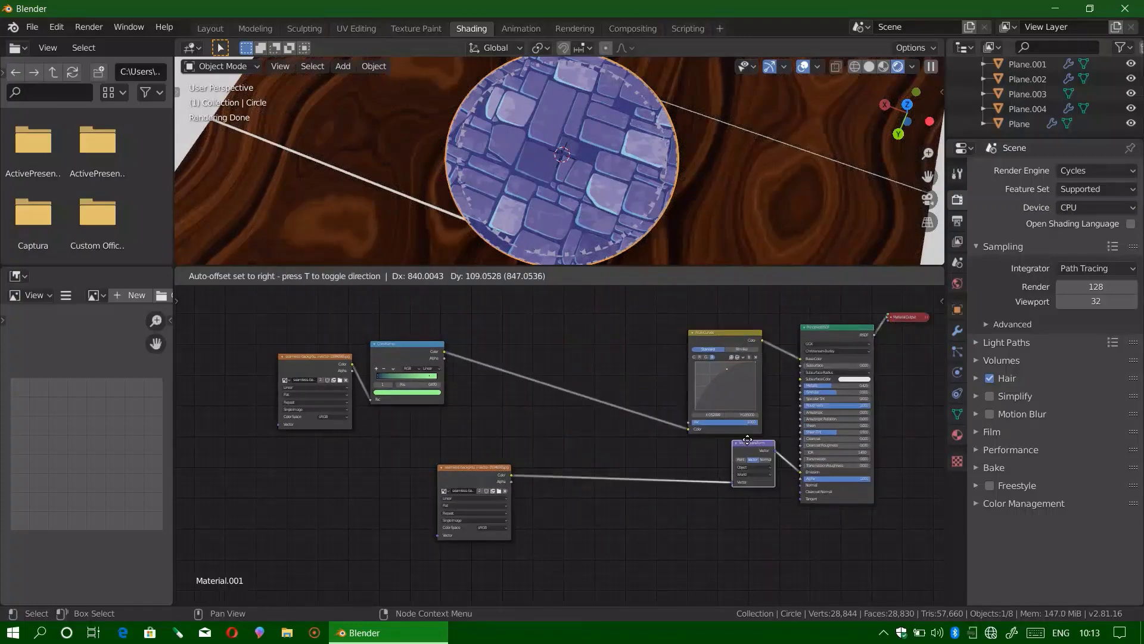
Insert a Math Add node on the link between the tile image and the ColorRamp.
{"action": "key", "text": "shift+a"}
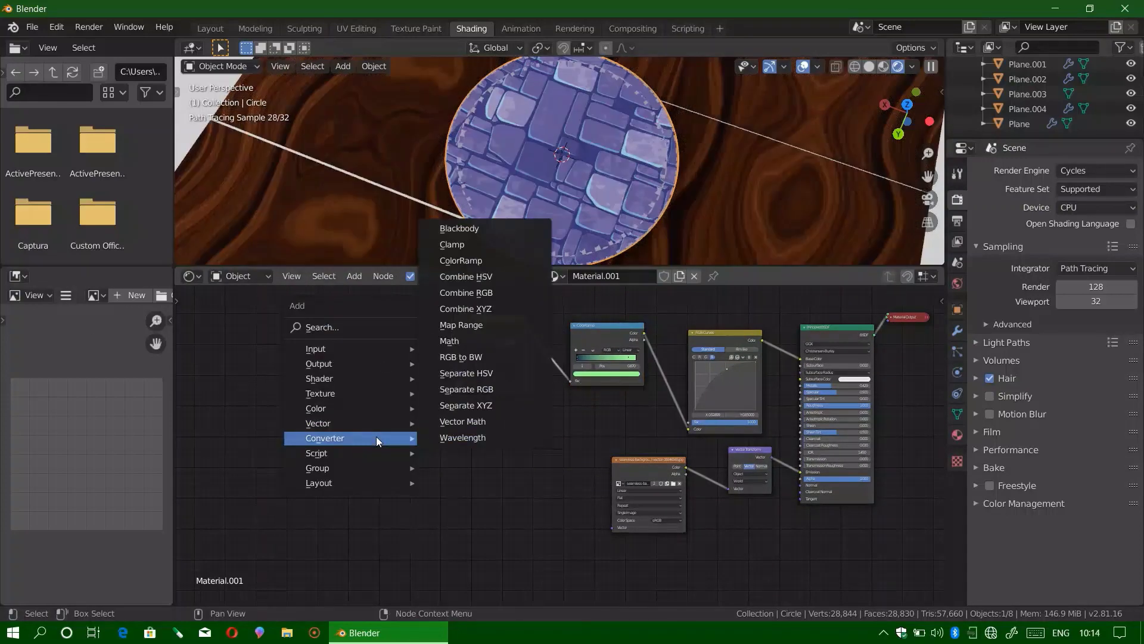
{"action": "left_click", "coordinate": [449, 341]}
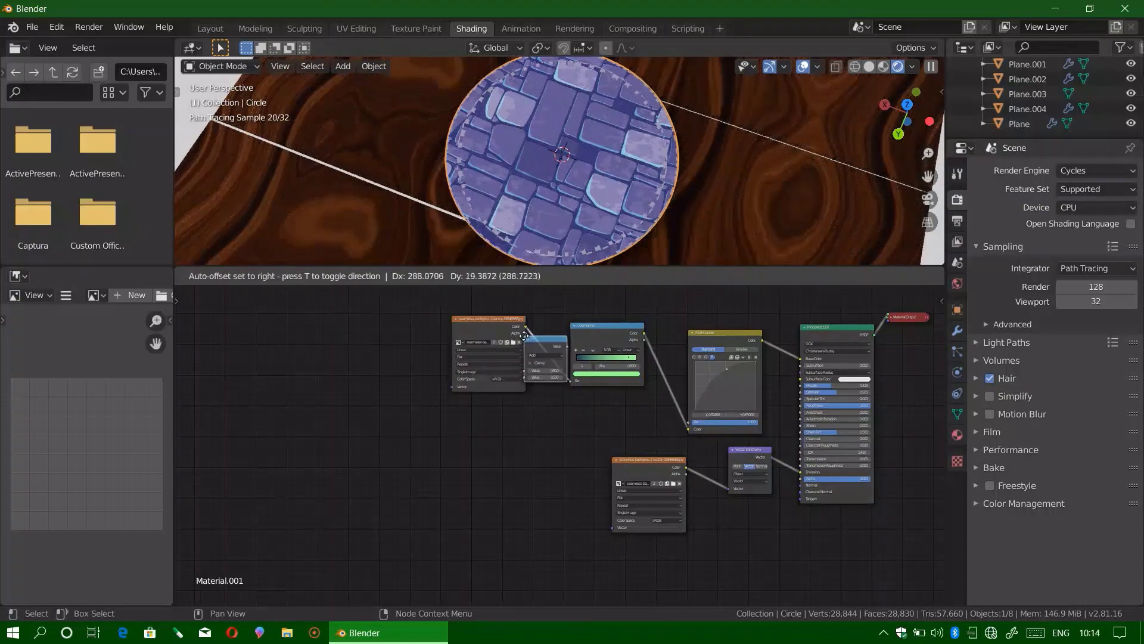
{"action": "left_click", "coordinate": [566, 348]}
Try routing the image colour through a Mix Shader, then detach it and select the ColorRamp's first stop.
{"action": "key", "text": "shift+a"}
{"action": "type", "text": "m"}
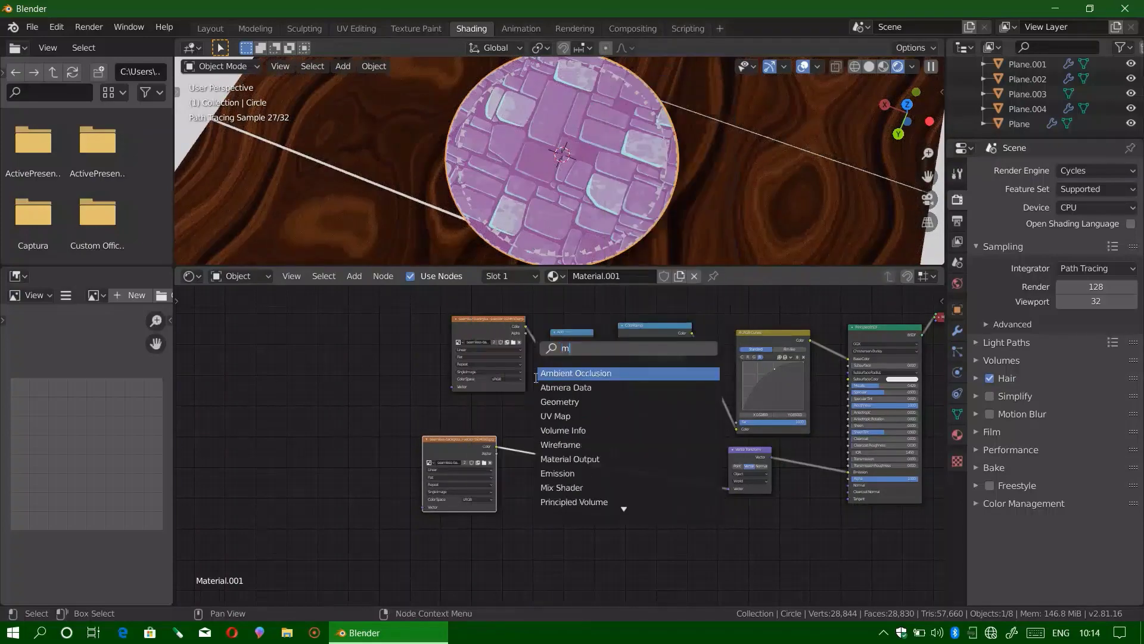
{"action": "left_click", "coordinate": [632, 453]}
{"action": "mouse_move", "coordinate": [507, 444]}
{"action": "left_mouse_down"}
{"action": "mouse_move", "coordinate": [567, 430]}
{"action": "mouse_move", "coordinate": [729, 489]}
{"action": "left_mouse_up"}
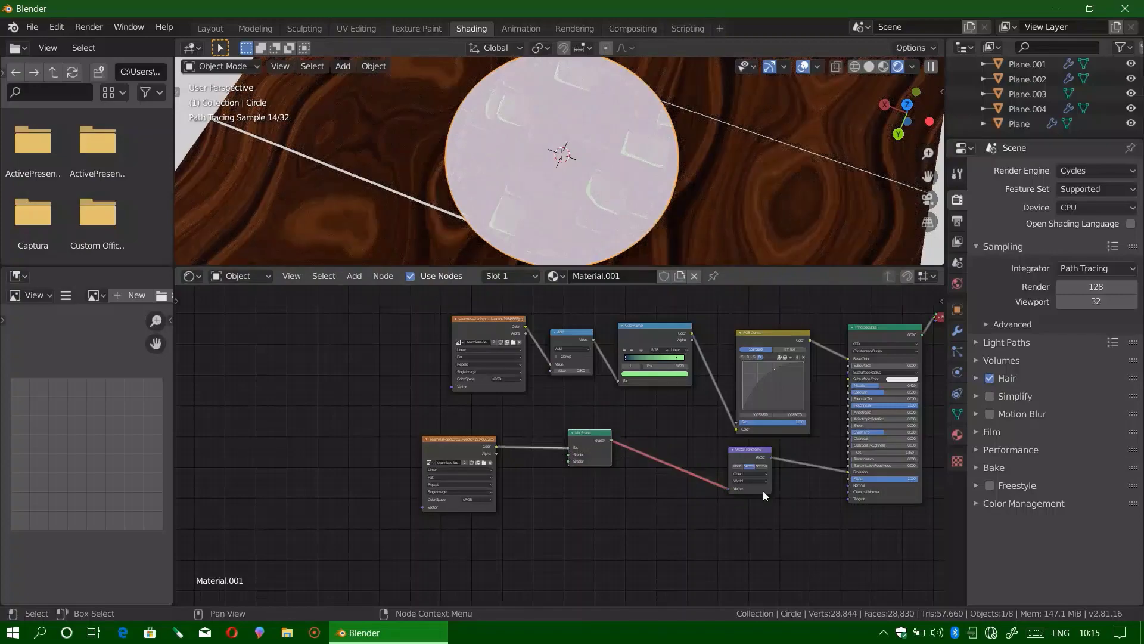
{"action": "key", "text": "alt+d"}
{"action": "scroll", "coordinate": [565, 210], "scroll_direction": "down", "scroll_amount": 4}
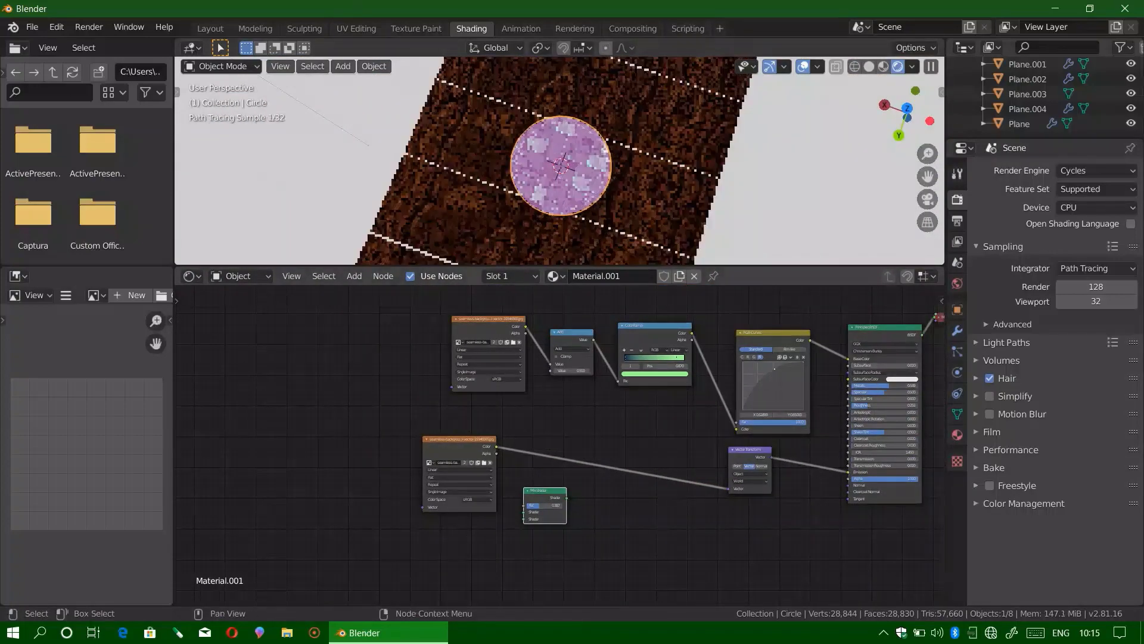
{"action": "scroll", "coordinate": [475, 198], "scroll_direction": "up", "scroll_amount": 5}
{"action": "left_click", "coordinate": [639, 356]}
{"action": "scroll", "coordinate": [779, 232], "scroll_direction": "down", "scroll_amount": 3}
{"action": "scroll", "coordinate": [624, 210], "scroll_direction": "down", "scroll_amount": 3}
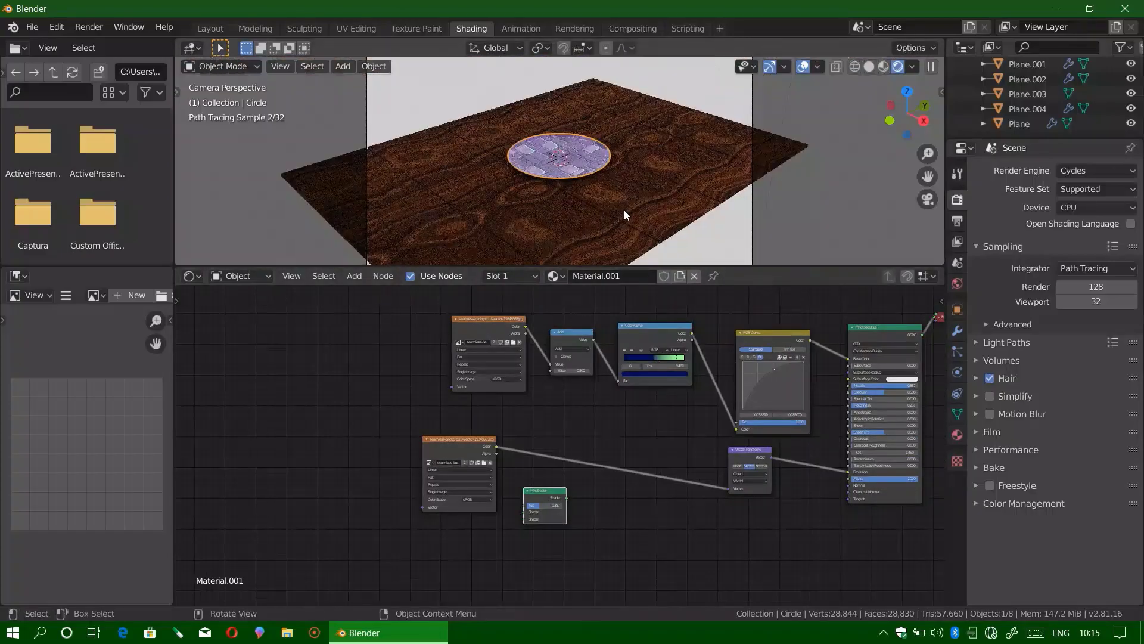
Switch to the Layout workspace, start an F12 render, then close the render window.
{"action": "left_click", "coordinate": [209, 28]}
{"action": "key", "text": "F12"}
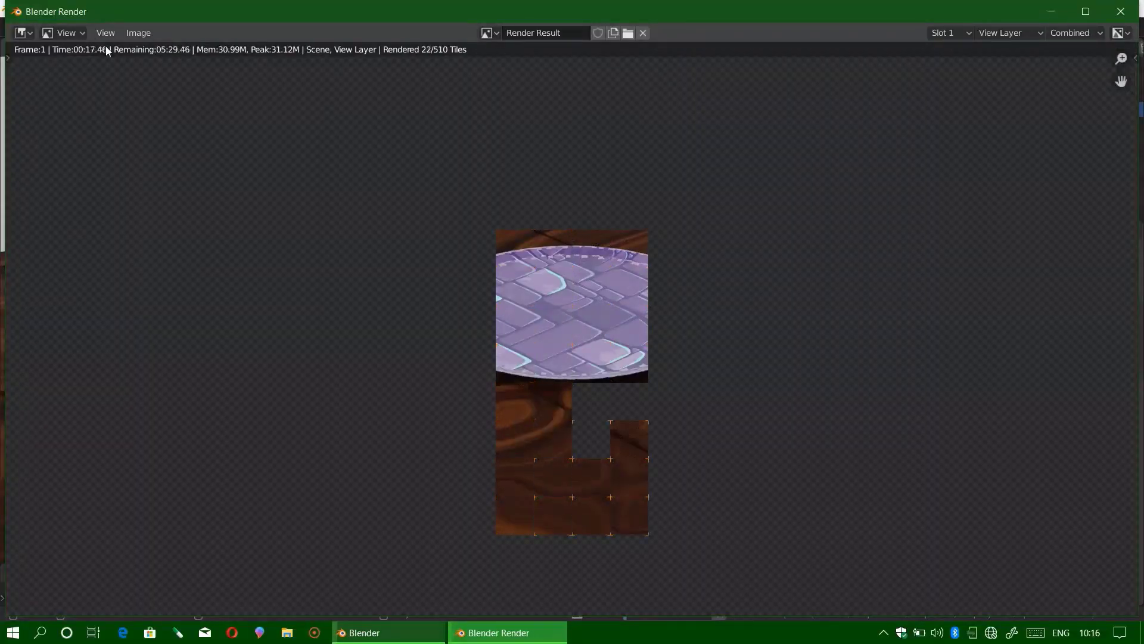
{"action": "left_click", "coordinate": [1121, 11]}
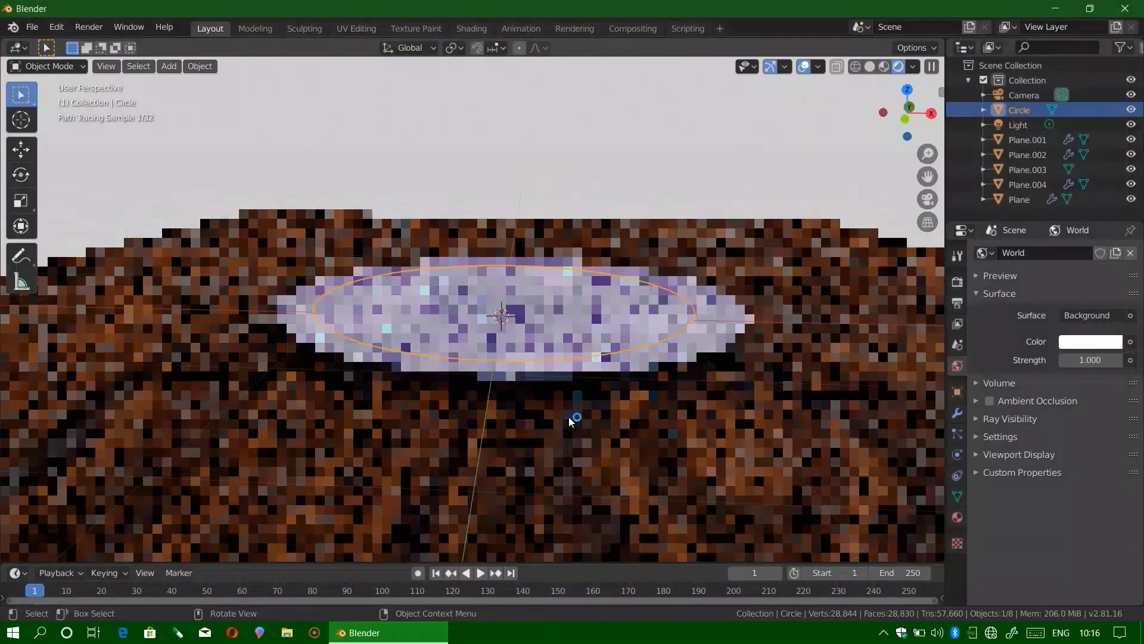
Add a cylinder, resize it, and raise it along Z onto the table.
{"action": "left_click", "coordinate": [1096, 252]}
{"action": "left_click", "coordinate": [1084, 239]}
{"action": "key", "text": "shift+a"}
{"action": "left_click", "coordinate": [659, 417]}
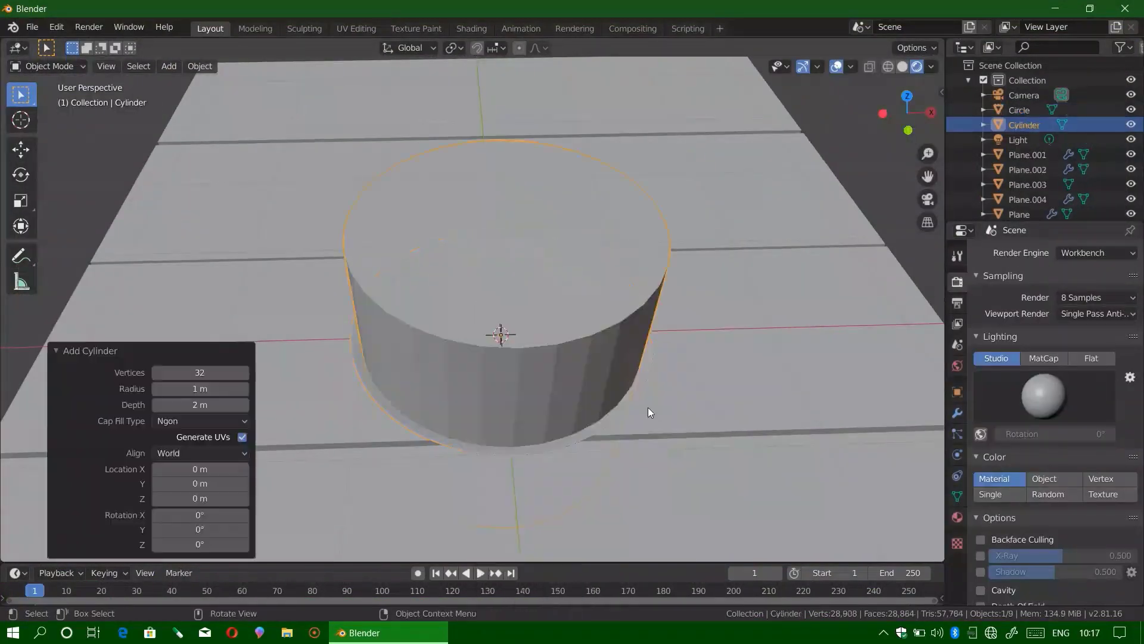
{"action": "key", "text": "s"}
{"action": "key", "text": "s"}
{"action": "left_click", "coordinate": [536, 364]}
{"action": "key", "text": "KP_1"}
{"action": "key", "text": "g"}
{"action": "key", "text": "z"}
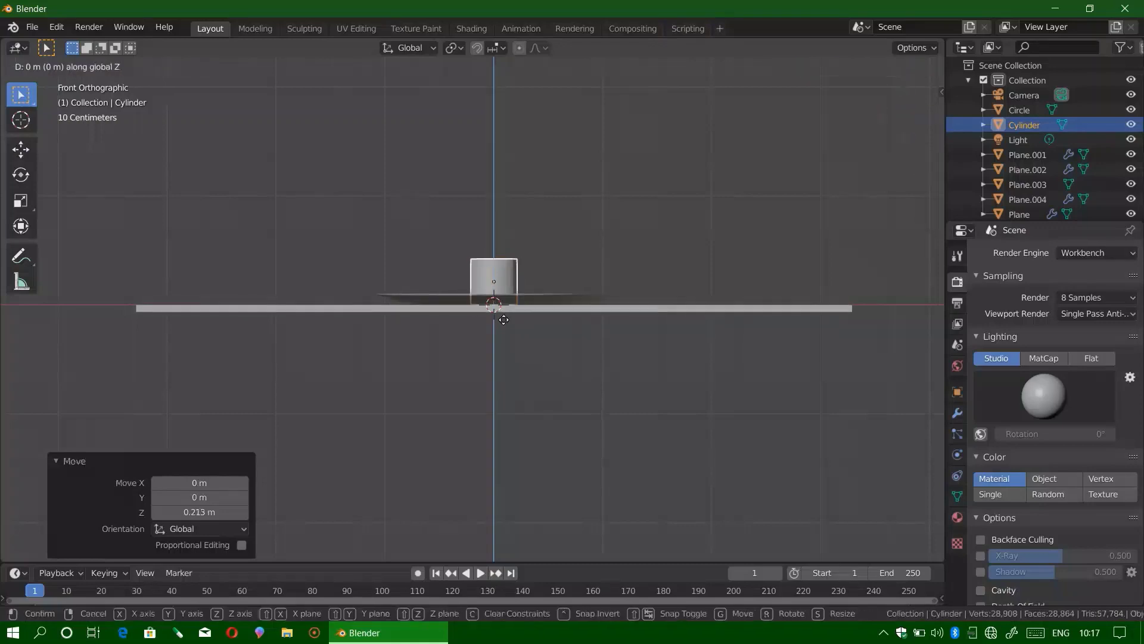
{"action": "left_click", "coordinate": [503, 320]}
{"action": "mouse_move", "coordinate": [503, 320]}
{"action": "middle_mouse_down"}
{"action": "mouse_move", "coordinate": [445, 327]}
{"action": "mouse_move", "coordinate": [460, 397]}
{"action": "middle_mouse_up"}
In Edit Mode, narrow the cylinder's bottom ring to taper it and delete the top face.
{"action": "key", "text": "Tab"}
{"action": "key", "text": "KP_1"}
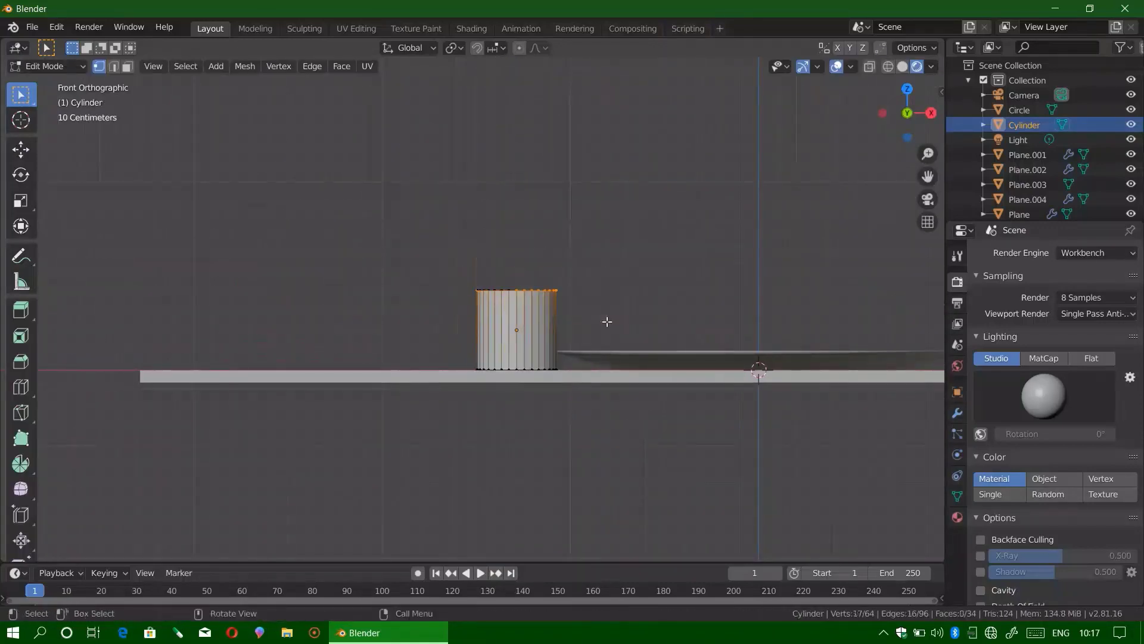
{"action": "key", "text": "s"}
{"action": "left_click", "coordinate": [574, 382]}
{"action": "middle_click_drag", "start_coordinate": [574, 383], "coordinate": [767, 382]}
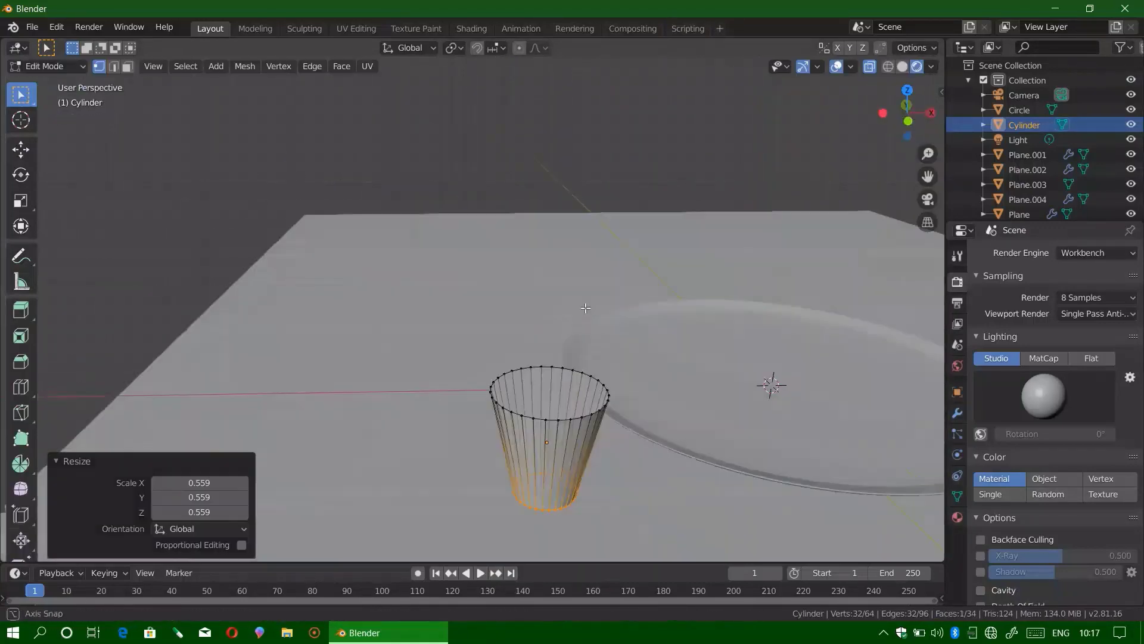
{"action": "key", "text": "alt+a"}
{"action": "left_click", "coordinate": [127, 67]}
{"action": "key", "text": "x"}
Select the cup's connected faces, adjust them along Z, and add a Solidify modifier.
{"action": "middle_click_drag", "start_coordinate": [495, 418], "coordinate": [466, 360]}
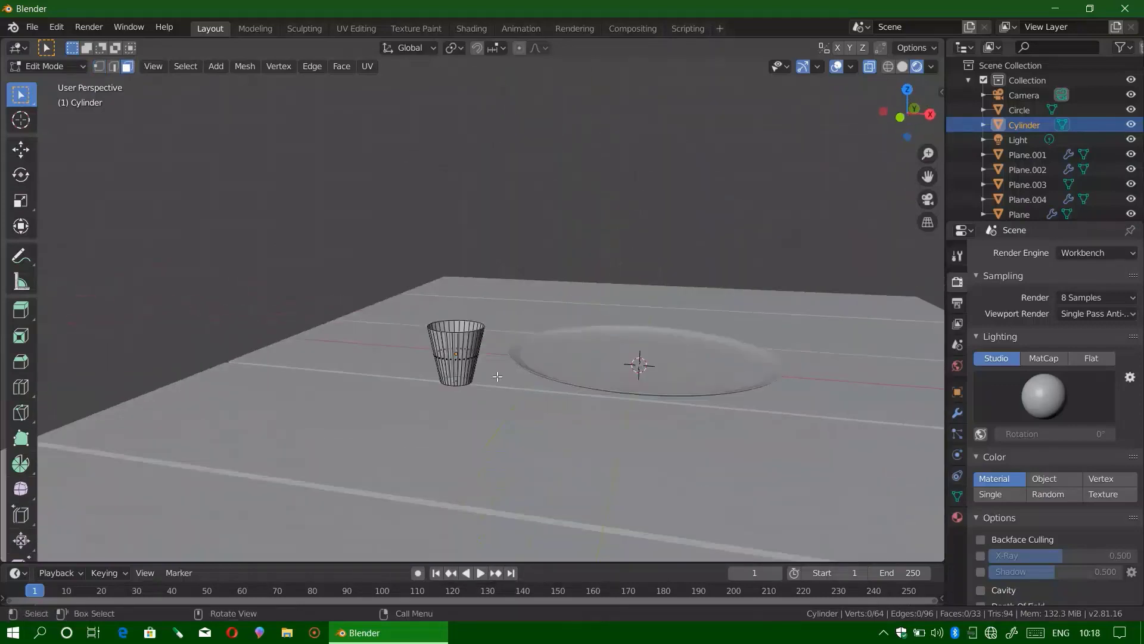
{"action": "left_click", "coordinate": [466, 360]}
{"action": "key", "text": "ctrl+l"}
{"action": "key", "text": "g"}
{"action": "key", "text": "z"}
{"action": "scroll", "coordinate": [465, 360], "scroll_direction": "up", "scroll_amount": 1}
{"action": "left_click", "coordinate": [956, 416]}
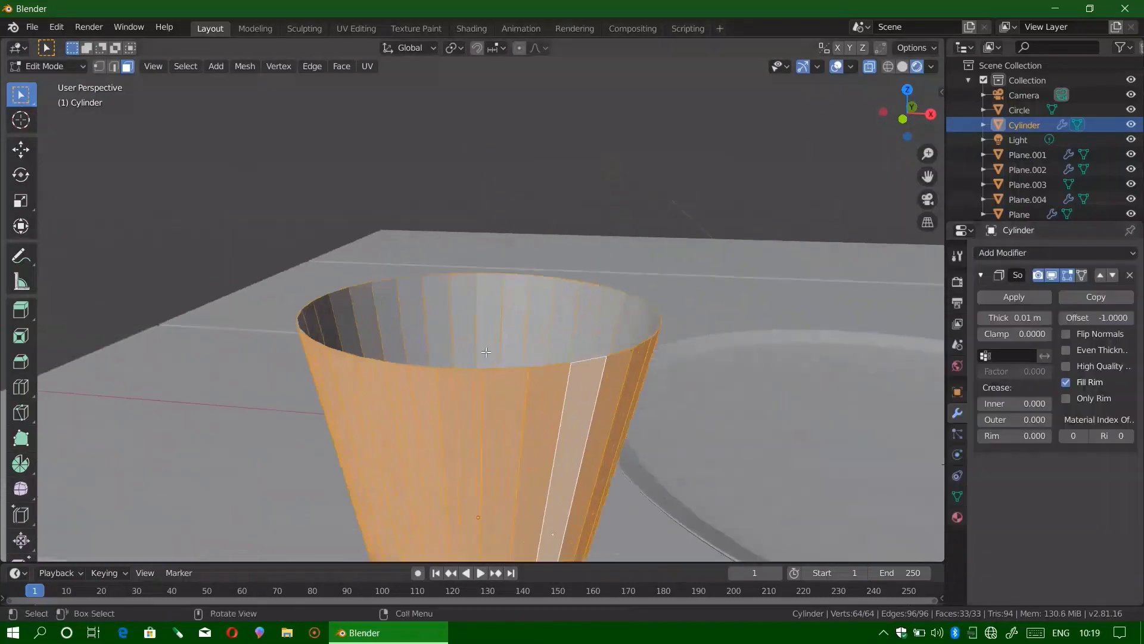
Apply the Solidify modifier and shrink the cup to 0.814.
{"action": "key", "text": "Tab"}
{"action": "key", "text": "ctrl+a"}
{"action": "key", "text": "KP_1"}
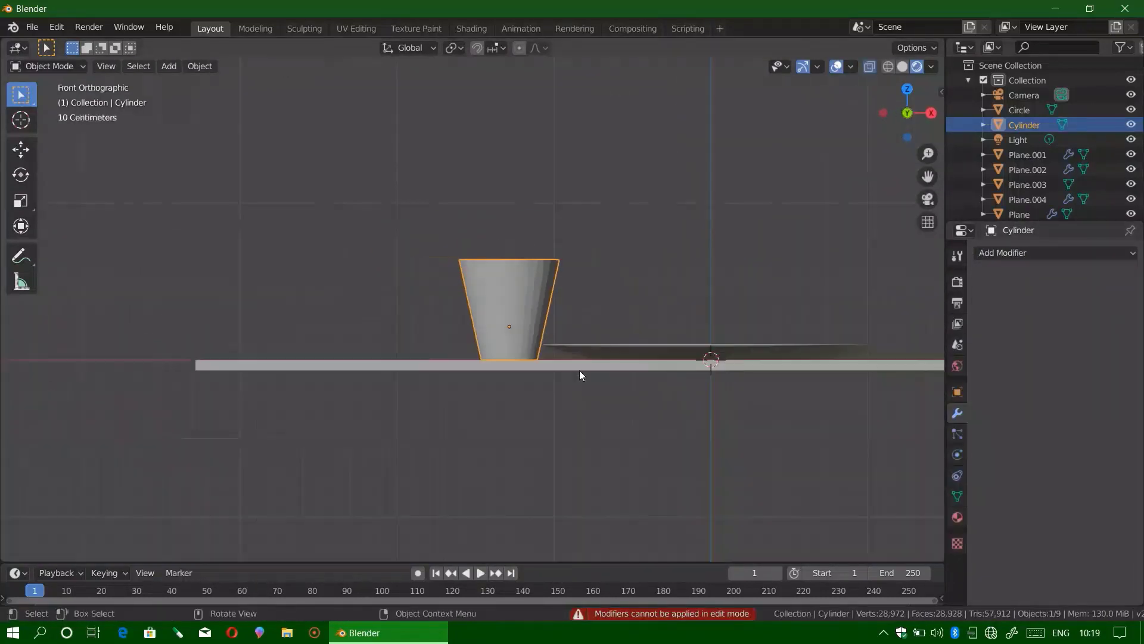
{"action": "key", "text": "Tab"}
{"action": "key", "text": "s"}
{"action": "key", "text": "Return"}
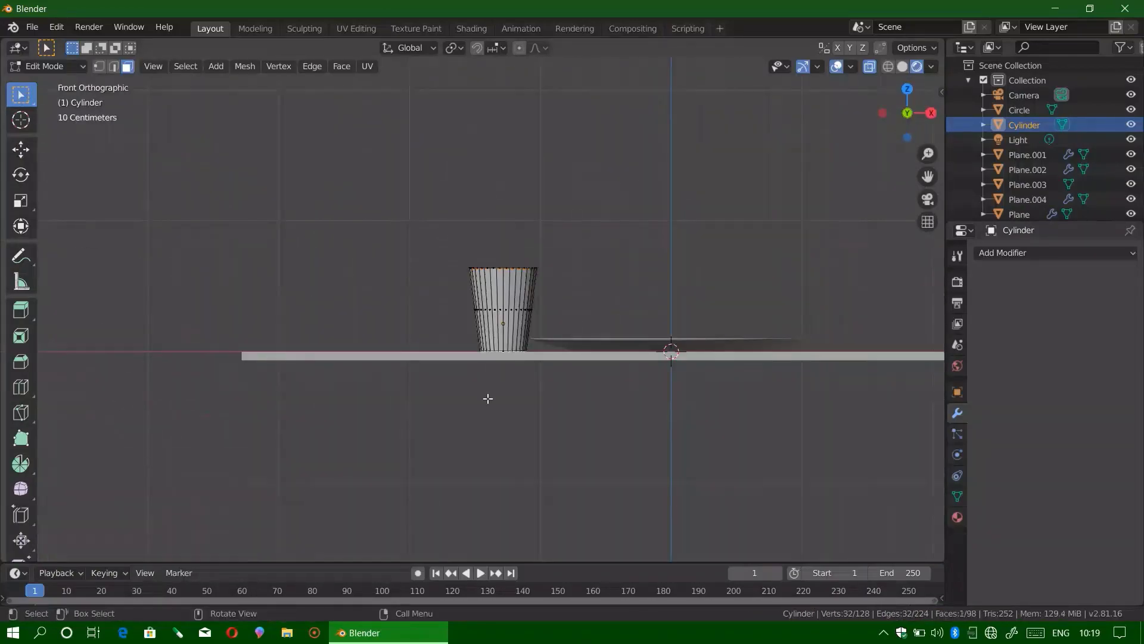
{"action": "middle_click_drag", "start_coordinate": [488, 396], "coordinate": [596, 334]}
{"action": "key", "text": "Tab"}
Give the cup a new material with Transmission 1.000 and IOR 2.330, previewed rendered.
{"action": "left_click", "coordinate": [956, 283]}
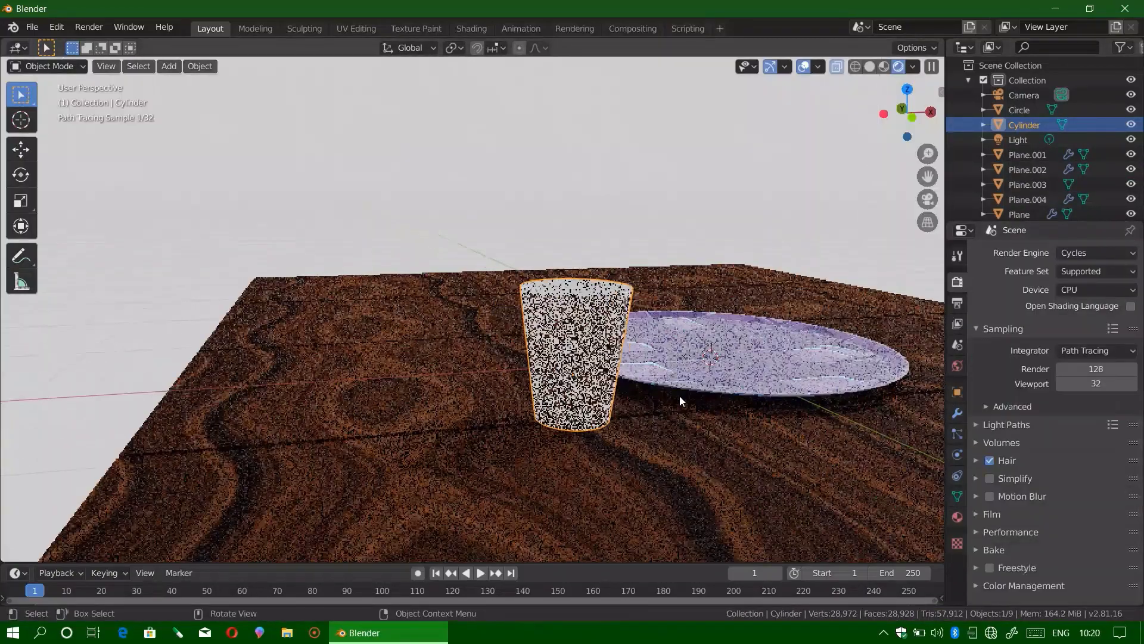
{"action": "left_click", "coordinate": [956, 517]}
{"action": "left_click", "coordinate": [1049, 302]}
{"action": "scroll", "coordinate": [1117, 457], "scroll_direction": "down", "scroll_amount": 3}
{"action": "left_click_drag", "start_coordinate": [1090, 540], "coordinate": [1121, 540]}
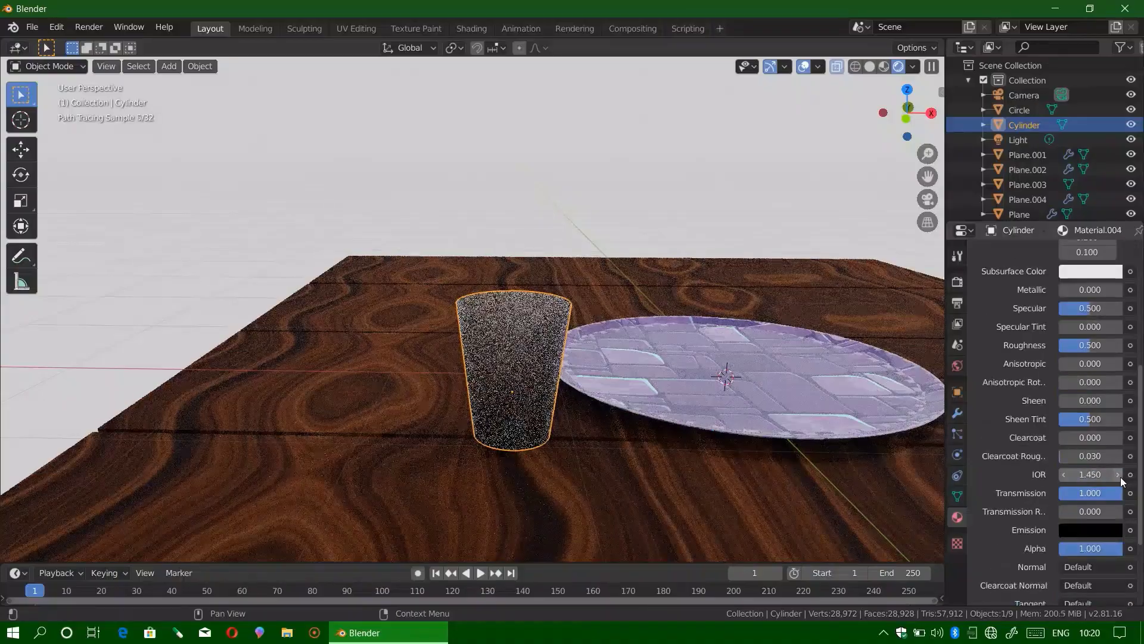
{"action": "scroll", "coordinate": [1091, 540], "scroll_direction": "down", "scroll_amount": 2}
{"action": "left_click_drag", "start_coordinate": [1090, 474], "coordinate": [1115, 474]}
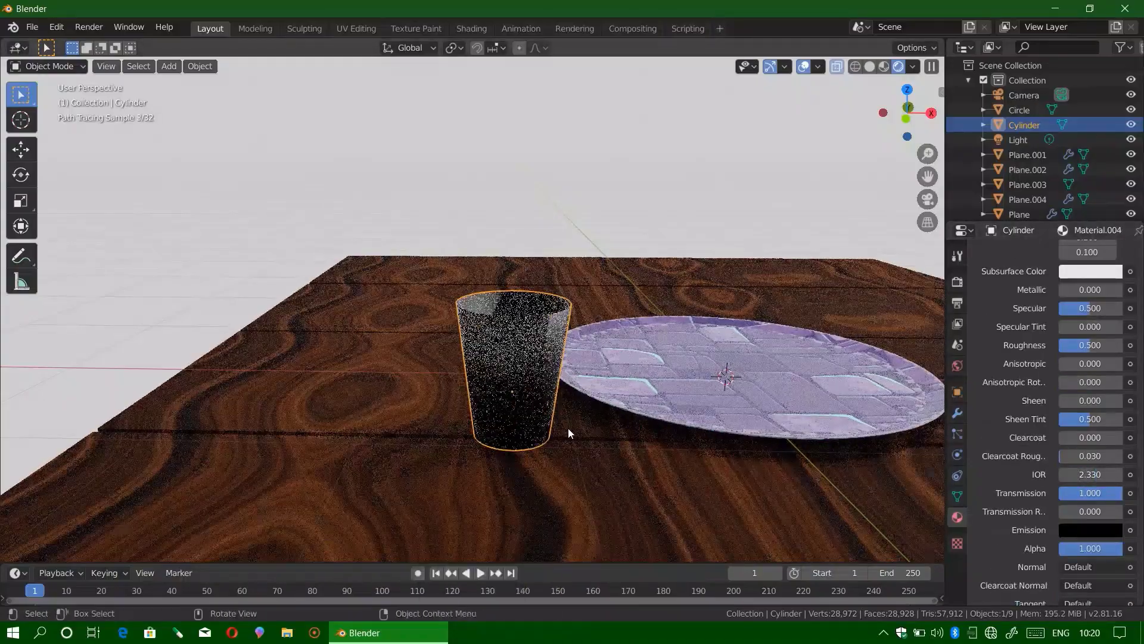
Lower the cup material's Roughness to 0.179, raise Metallic to 0.761, and switch to Eevee.
{"action": "middle_click_drag", "start_coordinate": [567, 428], "coordinate": [439, 419], "text": "shift"}
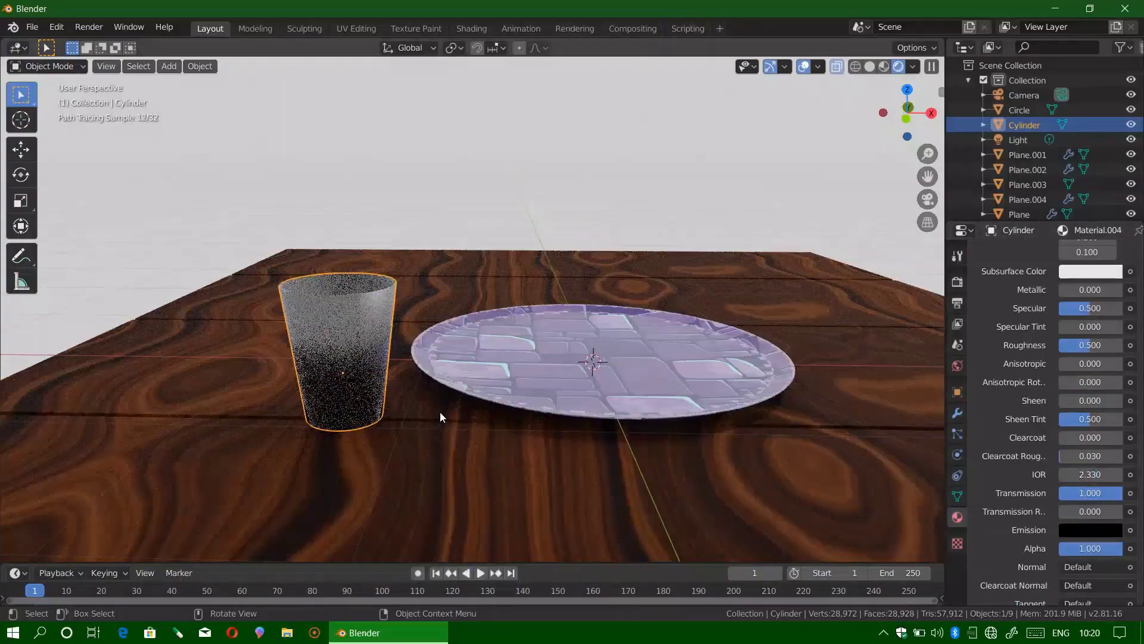
{"action": "scroll", "coordinate": [1091, 357], "scroll_direction": "up", "scroll_amount": 2}
{"action": "left_click_drag", "start_coordinate": [1091, 392], "coordinate": [1067, 392]}
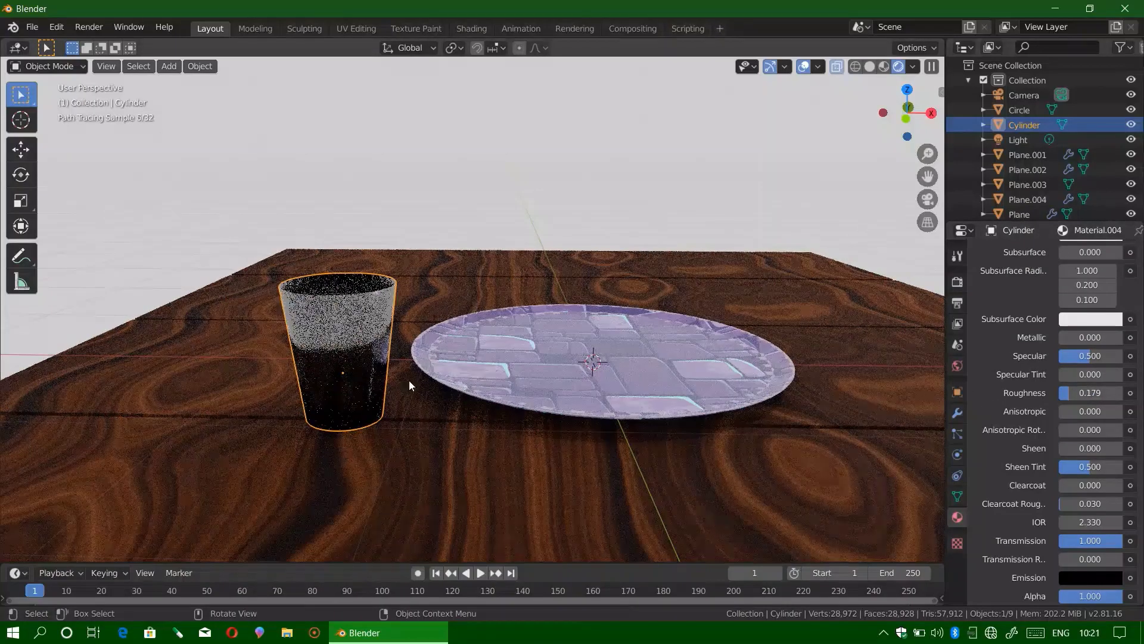
{"action": "scroll", "coordinate": [409, 383], "scroll_direction": "up", "scroll_amount": 1}
{"action": "left_click_drag", "start_coordinate": [1091, 337], "coordinate": [1109, 337]}
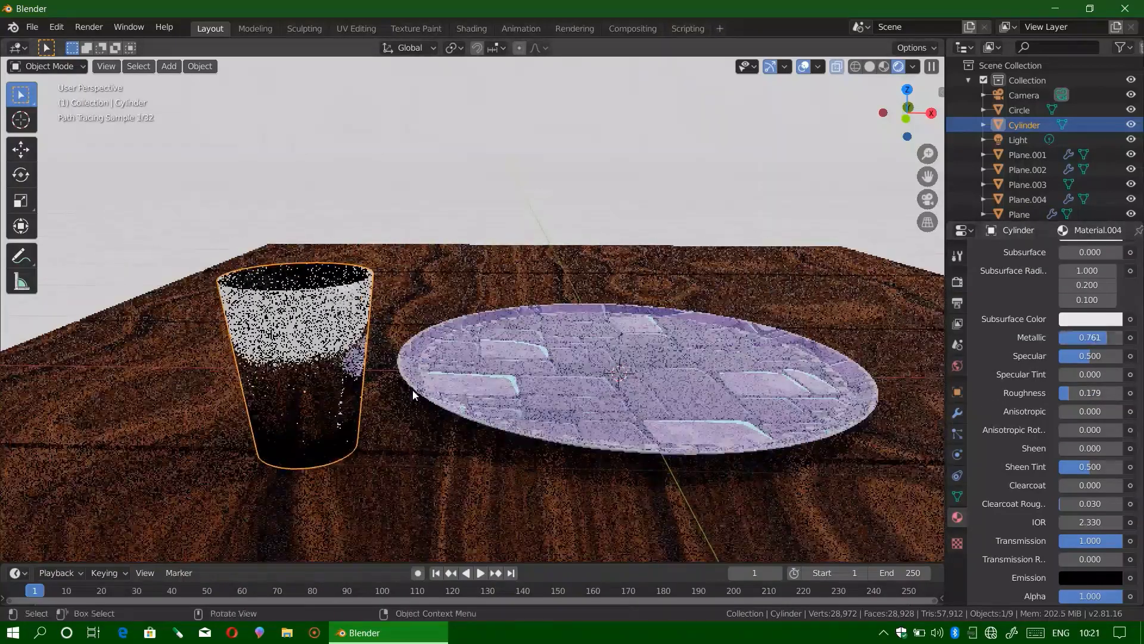
{"action": "scroll", "coordinate": [304, 396], "scroll_direction": "down", "scroll_amount": 2}
{"action": "scroll", "coordinate": [304, 396], "scroll_direction": "down", "scroll_amount": 2}
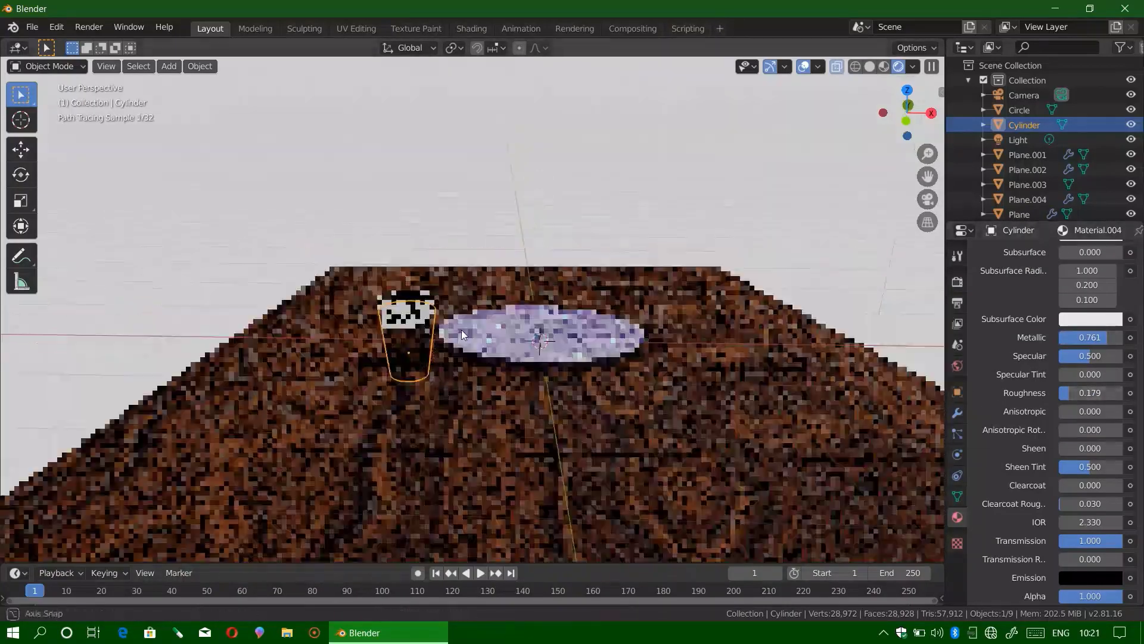
{"action": "middle_click_drag", "start_coordinate": [304, 396], "coordinate": [934, 287]}
{"action": "left_click", "coordinate": [957, 281]}
Add a second cylinder scaled to 0.213 and move it along Y to the tray's edge.
{"action": "key", "text": "KP_1"}
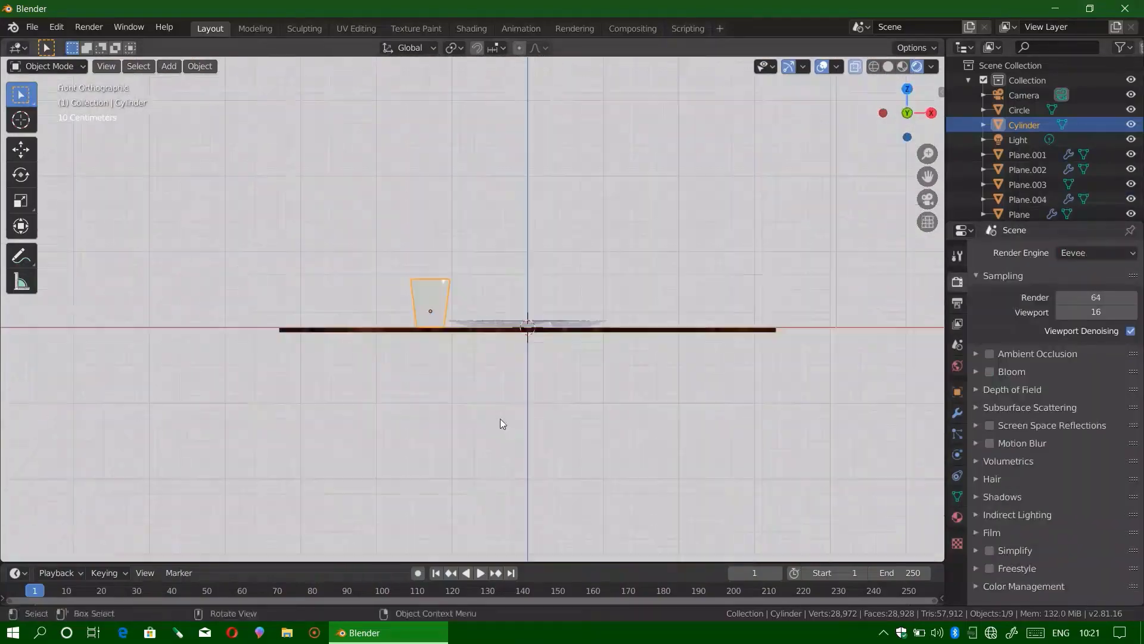
{"action": "key", "text": "shift+a"}
{"action": "left_click", "coordinate": [590, 421]}
{"action": "key", "text": "s"}
{"action": "left_click", "coordinate": [573, 378]}
{"action": "key", "text": "g"}
{"action": "key", "text": "y"}
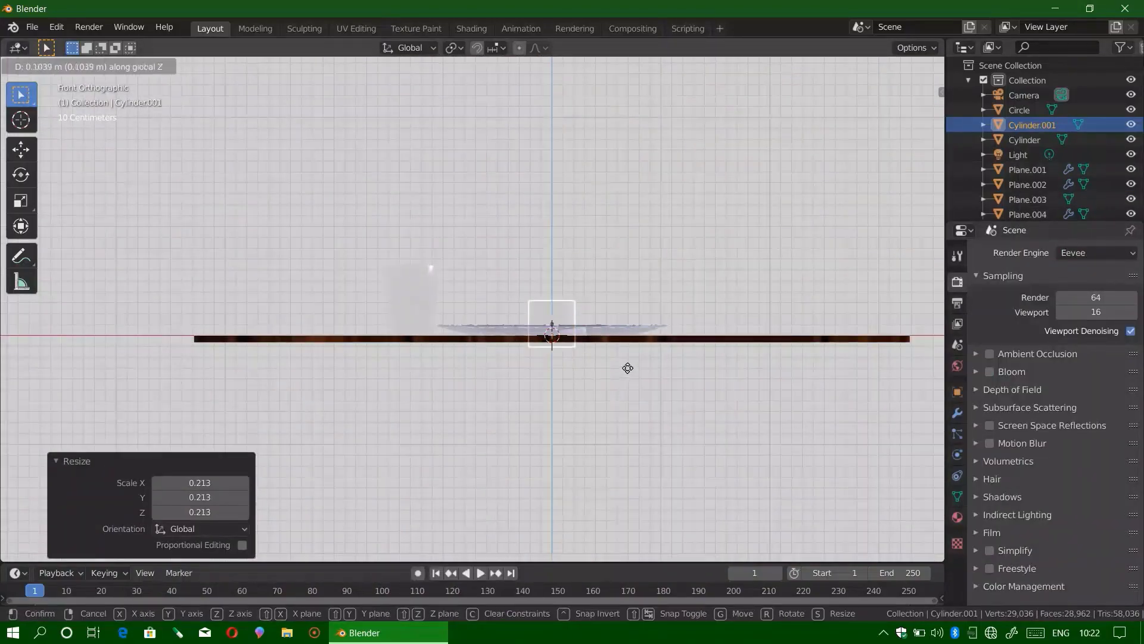
{"action": "left_click", "coordinate": [628, 368]}
Lift the small cylinder 0.1 m along Z.
{"action": "key", "text": "KP_0"}
{"action": "key", "text": "KP_1"}
{"action": "scroll", "coordinate": [495, 347], "scroll_direction": "up", "scroll_amount": 3}
{"action": "key", "text": "g"}
{"action": "key", "text": "z"}
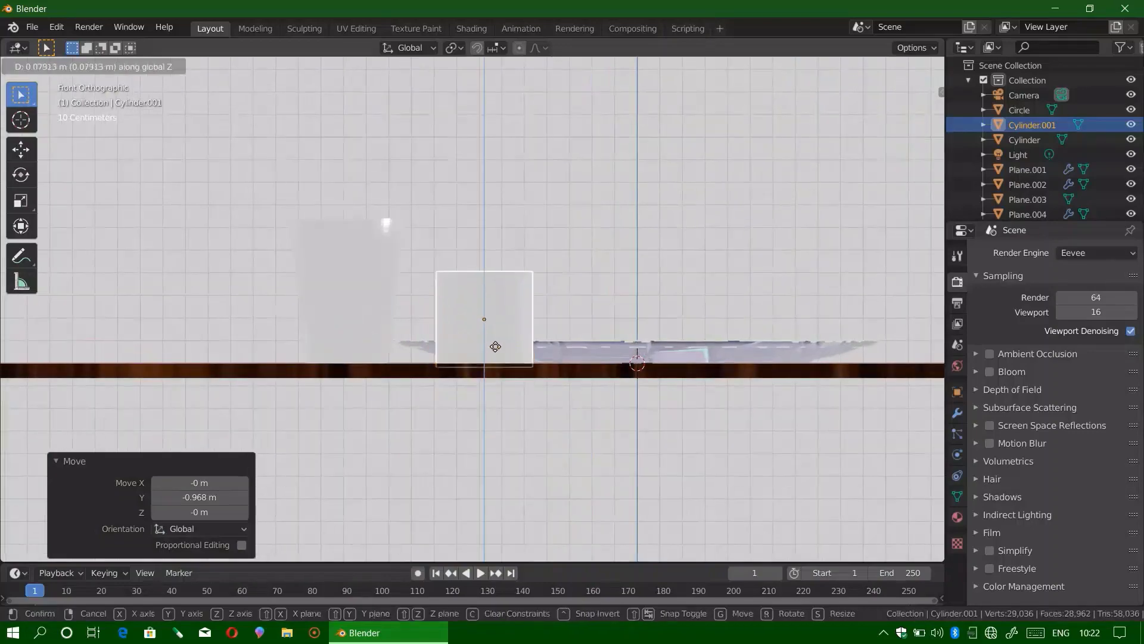
{"action": "left_click", "coordinate": [496, 346]}
{"action": "middle_click_drag", "start_coordinate": [495, 346], "coordinate": [536, 268]}
Set the world background colour to black.
{"action": "left_click", "coordinate": [957, 366]}
{"action": "left_click", "coordinate": [1090, 350]}
{"action": "left_click_drag", "start_coordinate": [1128, 196], "coordinate": [1129, 268]}
{"action": "mouse_move", "coordinate": [599, 466]}
{"action": "middle_mouse_down"}
{"action": "mouse_move", "coordinate": [567, 417]}
{"action": "mouse_move", "coordinate": [500, 377]}
{"action": "mouse_move", "coordinate": [490, 421]}
{"action": "middle_mouse_up"}
Rescale the small cylinder to 0.583, adjust its height along Z, and enter Edit Mode.
{"action": "key", "text": "s"}
{"action": "left_click", "coordinate": [518, 403]}
{"action": "key", "text": "KP_1"}
{"action": "key", "text": "g"}
{"action": "key", "text": "z"}
{"action": "left_click", "coordinate": [524, 427]}
{"action": "key", "text": "KP_1"}
{"action": "key", "text": "Tab"}
{"action": "middle_click_drag", "start_coordinate": [617, 356], "coordinate": [246, 237]}
Select the whole cylinder mesh and nudge it vertically along Z.
{"action": "left_click", "coordinate": [246, 237]}
{"action": "scroll", "coordinate": [358, 298], "scroll_direction": "up", "scroll_amount": 4}
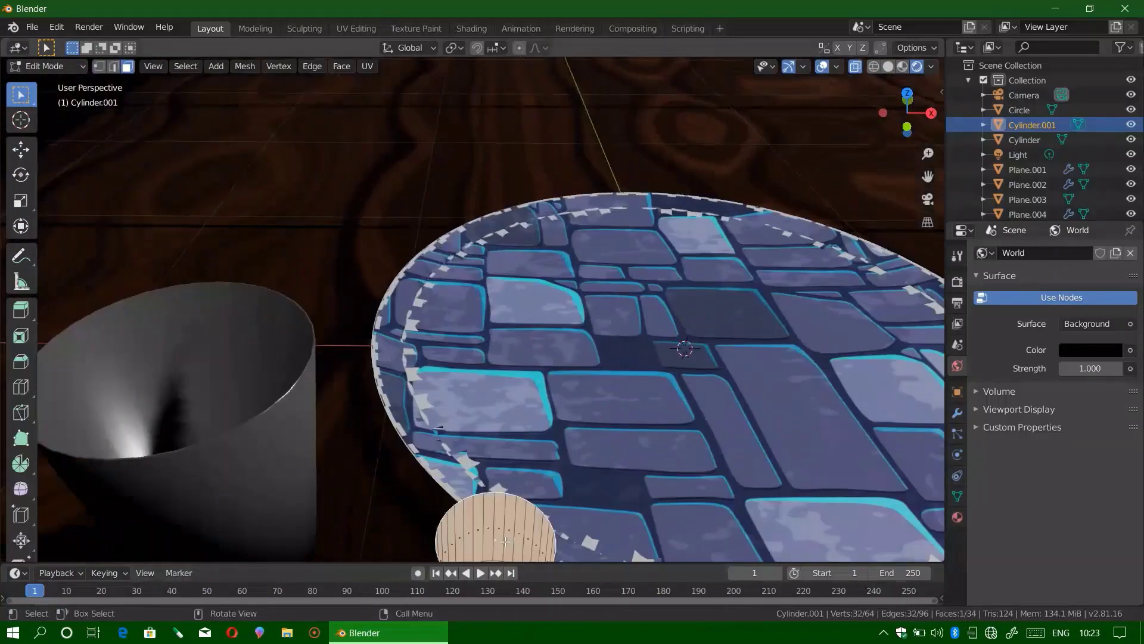
{"action": "scroll", "coordinate": [496, 468], "scroll_direction": "down", "scroll_amount": 5}
{"action": "mouse_move", "coordinate": [496, 468]}
{"action": "middle_mouse_down"}
{"action": "mouse_move", "coordinate": [505, 414]}
{"action": "mouse_move", "coordinate": [539, 503]}
{"action": "mouse_move", "coordinate": [549, 463]}
{"action": "mouse_move", "coordinate": [531, 394]}
{"action": "middle_mouse_up"}
{"action": "key", "text": "ctrl+l"}
{"action": "key", "text": "g"}
{"action": "key", "text": "z"}
{"action": "left_click", "coordinate": [495, 452]}
{"action": "scroll", "coordinate": [537, 388], "scroll_direction": "up", "scroll_amount": 4}
{"action": "key", "text": "g"}
{"action": "key", "text": "z"}
{"action": "left_click", "coordinate": [534, 401]}
{"action": "key", "text": "KP_1"}
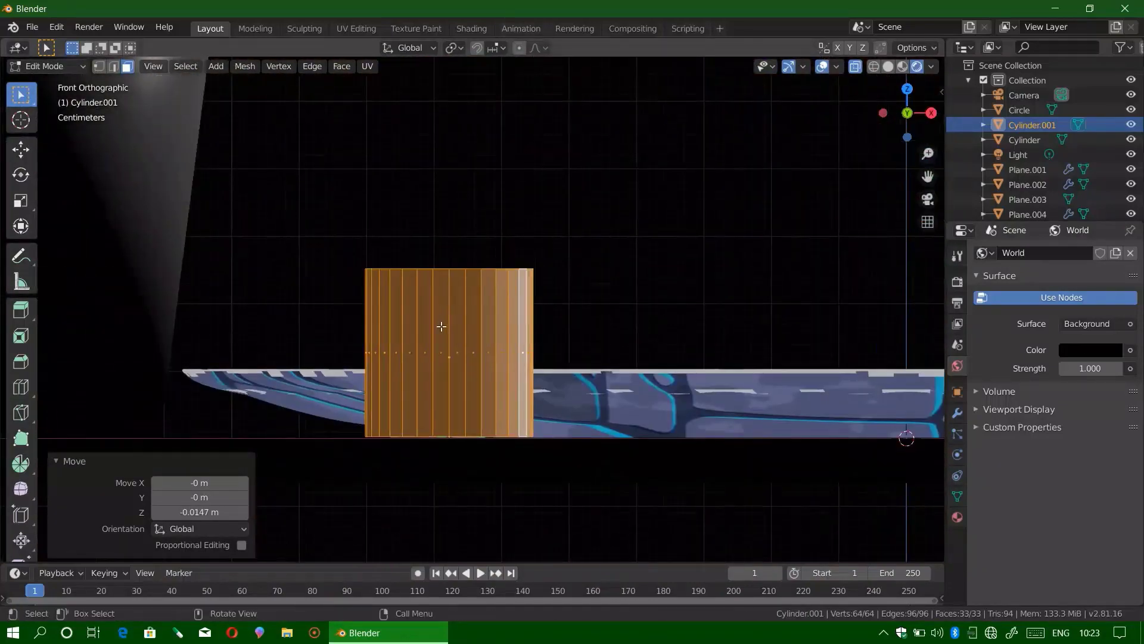
Add loop cuts in X-ray front view, narrow the bottom ring, and widen the middle ring.
{"action": "key", "text": "ctrl+r"}
{"action": "scroll", "coordinate": [417, 328], "scroll_direction": "up", "scroll_amount": 3}
{"action": "left_click", "coordinate": [418, 328]}
{"action": "left_click", "coordinate": [355, 289]}
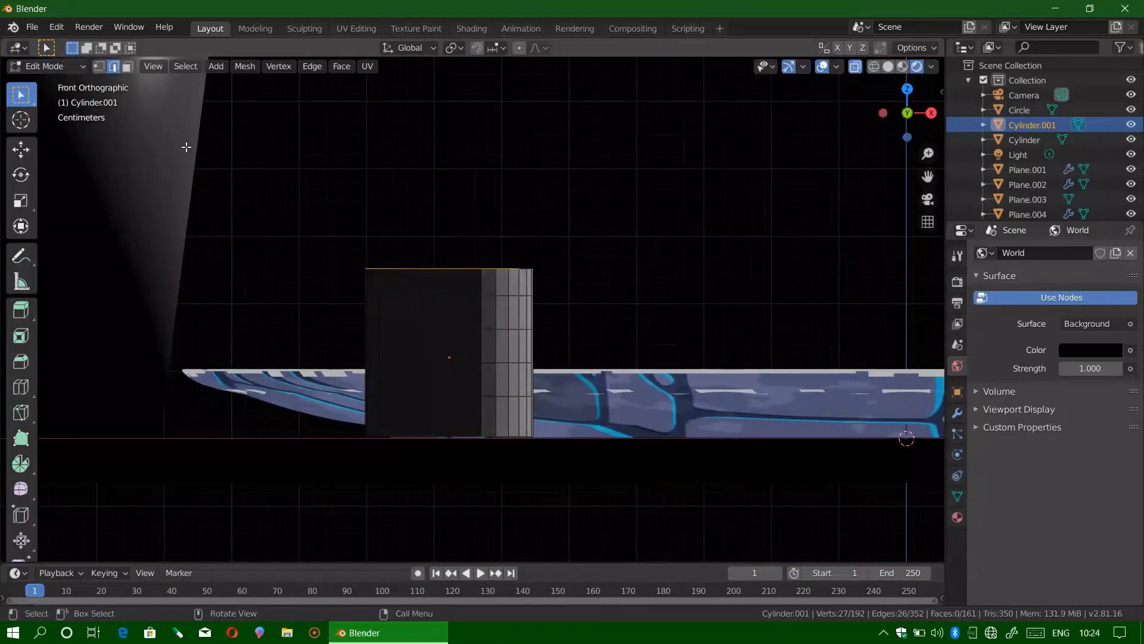
{"action": "left_click", "coordinate": [874, 66]}
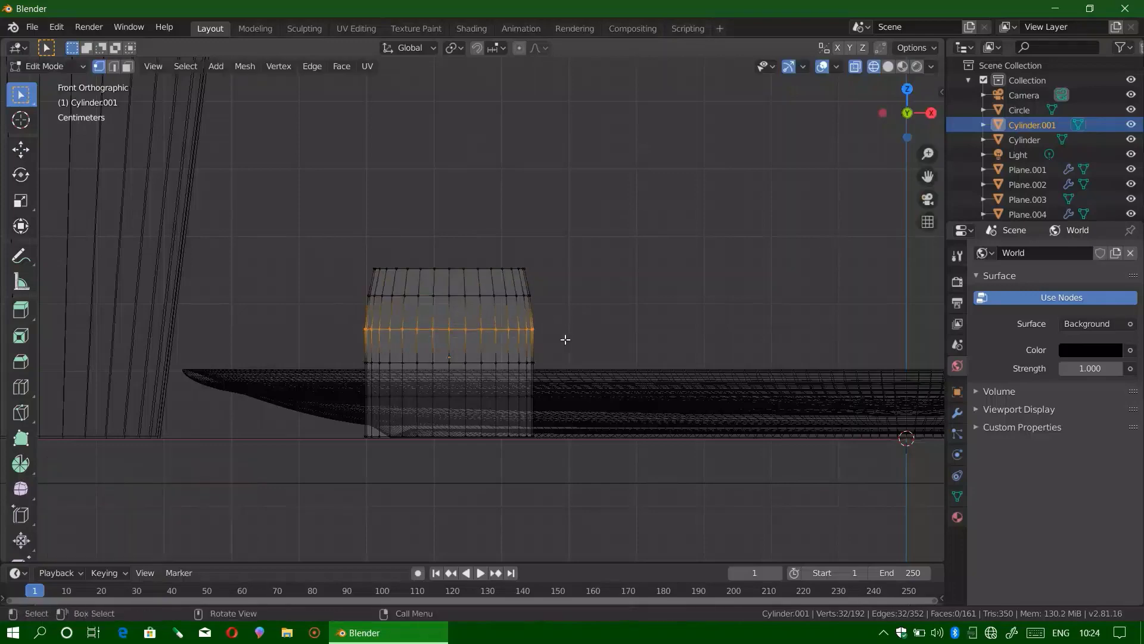
{"action": "key", "text": "alt+a"}
{"action": "middle_click_drag", "start_coordinate": [566, 339], "coordinate": [573, 401]}
{"action": "key", "text": "KP_1"}
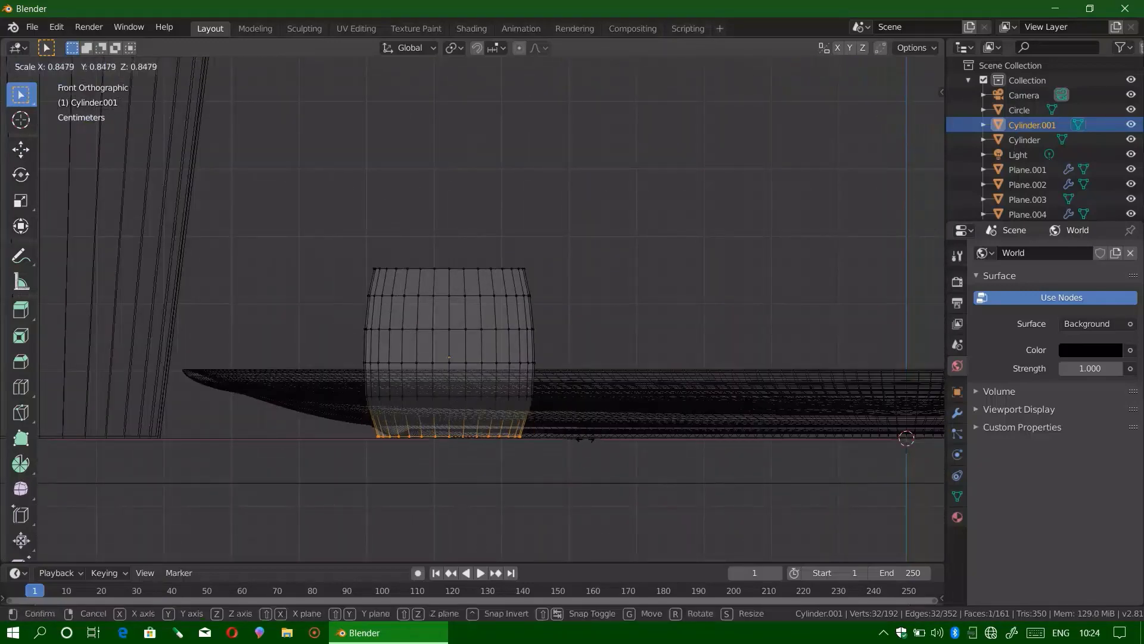
{"action": "key", "text": "Return"}
{"action": "left_click_drag", "start_coordinate": [350, 413], "coordinate": [562, 382]}
{"action": "left_click", "coordinate": [587, 369]}
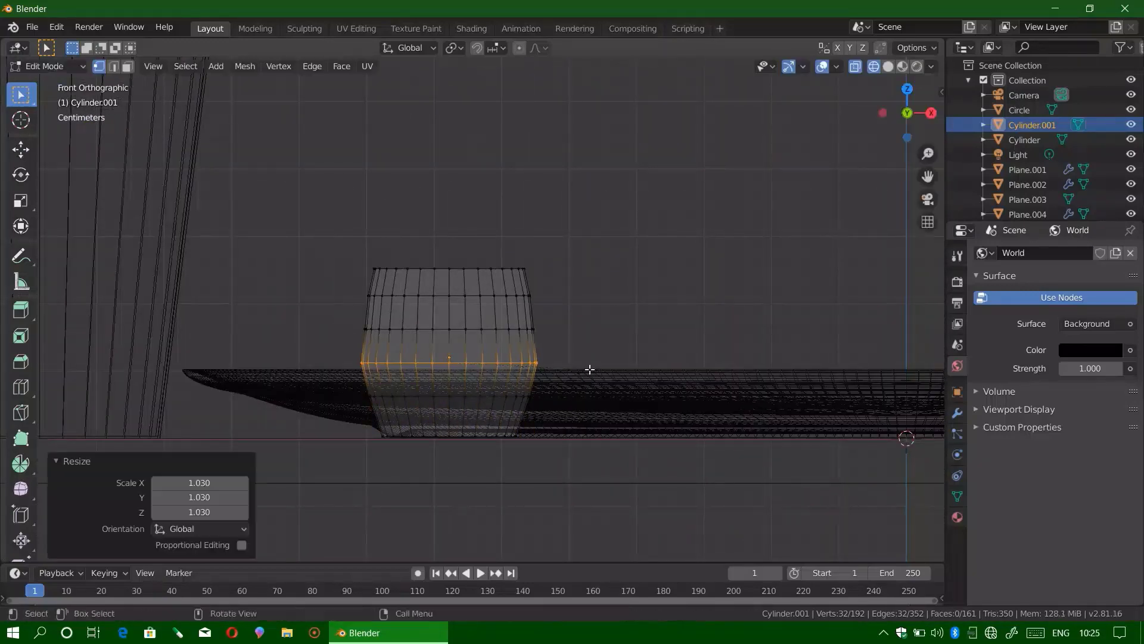
Widen the ring above the middle, narrow the top rim, and narrow the base to 0.682.
{"action": "left_click_drag", "start_coordinate": [345, 315], "coordinate": [573, 340]}
{"action": "key", "text": "s"}
{"action": "left_click", "coordinate": [573, 340]}
{"action": "left_click_drag", "start_coordinate": [345, 262], "coordinate": [579, 285]}
{"action": "key", "text": "s"}
{"action": "left_click", "coordinate": [579, 285]}
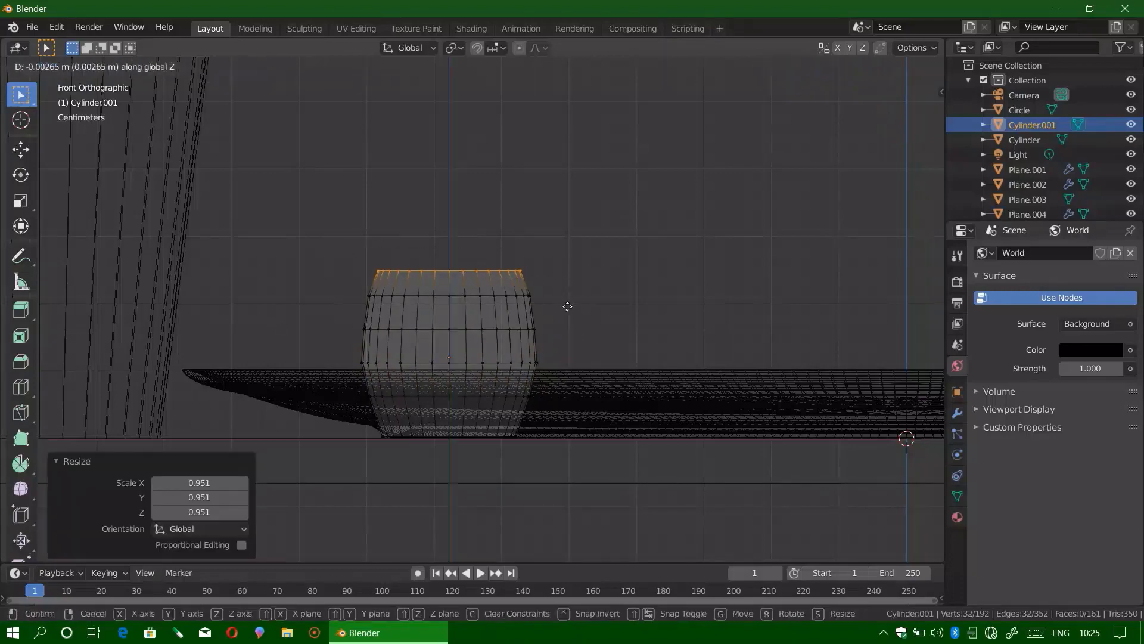
{"action": "middle_click_drag", "start_coordinate": [579, 285], "coordinate": [613, 325]}
{"action": "key", "text": "KP_1"}
{"action": "scroll", "coordinate": [427, 360], "scroll_direction": "up", "scroll_amount": 3}
{"action": "left_click_drag", "start_coordinate": [351, 450], "coordinate": [524, 471]}
{"action": "key", "text": "s"}
{"action": "left_click", "coordinate": [533, 468]}
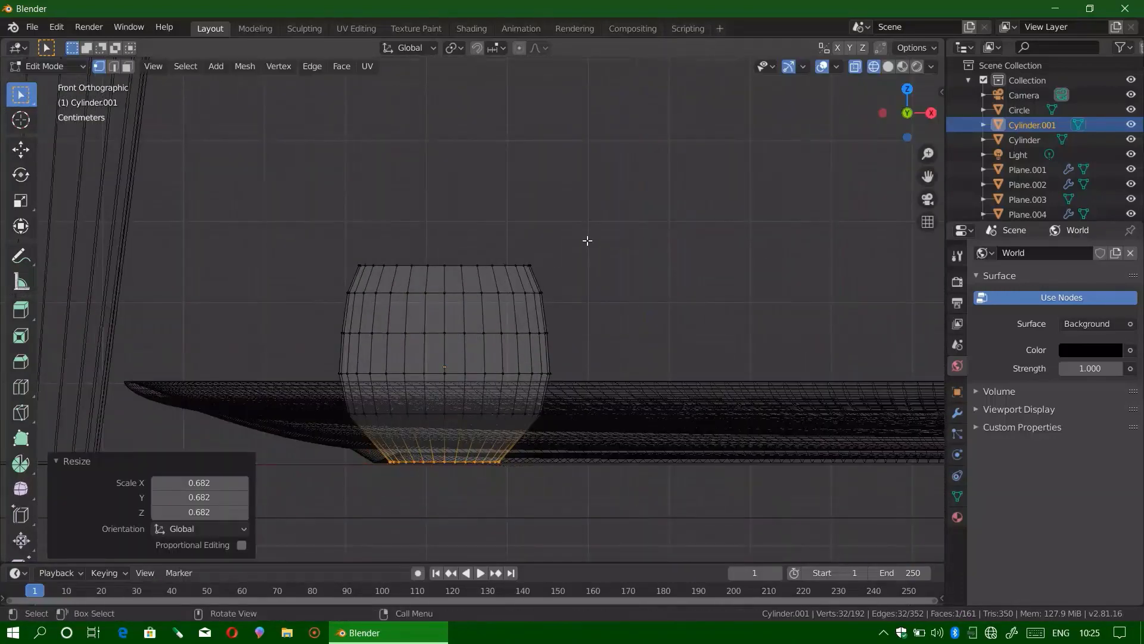
Check the finished barrel-shaped mug body and return to Object Mode.
{"action": "key", "text": "ctrl+l"}
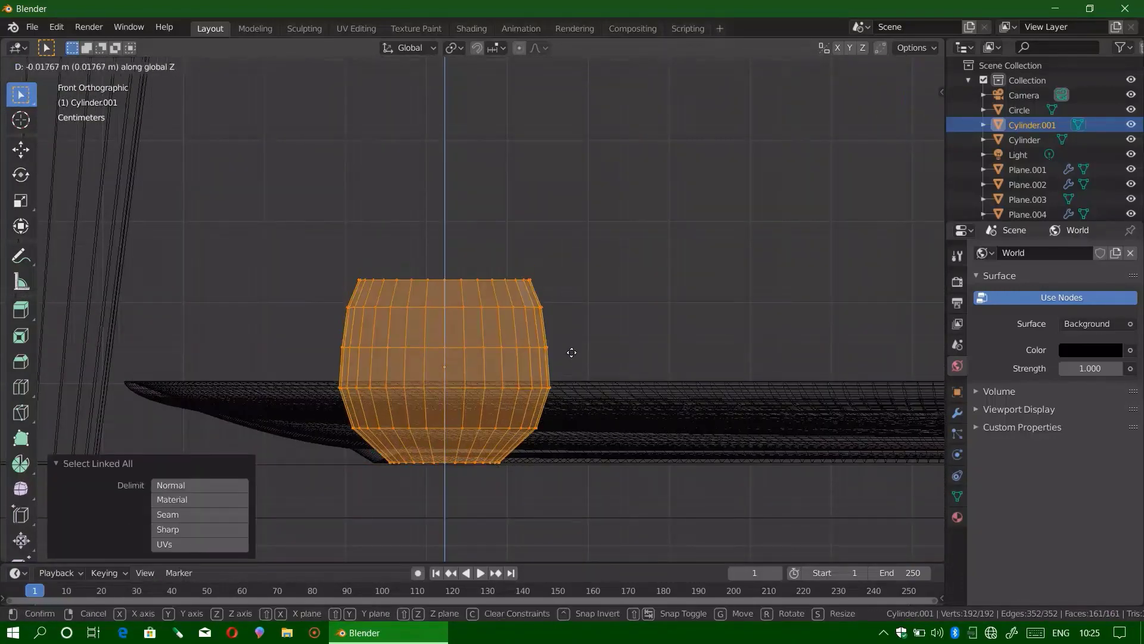
{"action": "left_click", "coordinate": [571, 352]}
{"action": "mouse_move", "coordinate": [572, 353]}
{"action": "middle_mouse_down"}
{"action": "mouse_move", "coordinate": [529, 347]}
{"action": "mouse_move", "coordinate": [554, 439]}
{"action": "middle_mouse_up"}
{"action": "key", "text": "KP_1"}
{"action": "key", "text": "KP_1"}
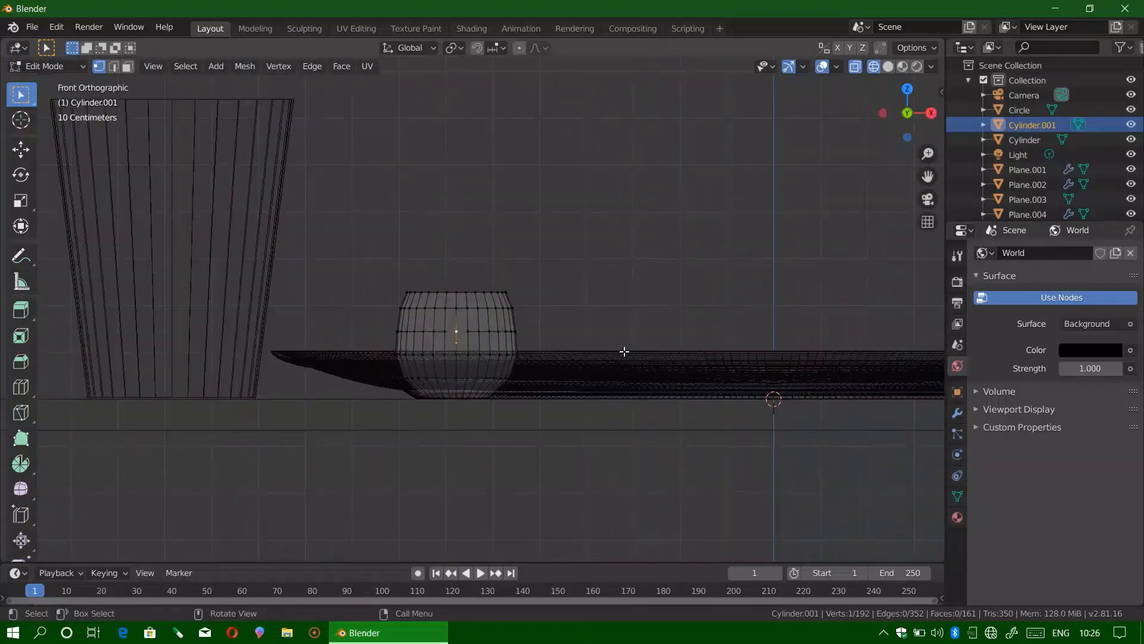
{"action": "scroll", "coordinate": [624, 352], "scroll_direction": "down", "scroll_amount": 2}
{"action": "key", "text": "shift+a"}
{"action": "key", "text": "Tab"}
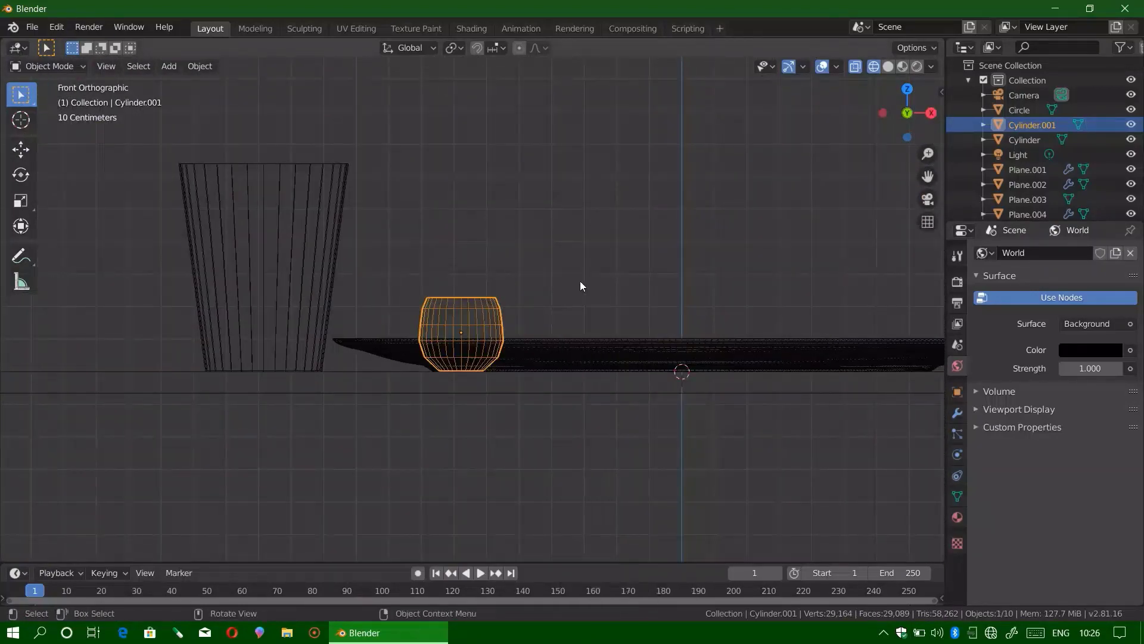
Add another cylinder scaled to 0.323.
{"action": "key", "text": "shift+a"}
{"action": "left_click", "coordinate": [653, 385]}
{"action": "key", "text": "s"}
{"action": "left_click", "coordinate": [608, 388]}
Move the fifth mug, Cylinder.005, along X and Y on the tray and rotate it.
{"action": "scroll", "coordinate": [609, 388], "scroll_direction": "up", "scroll_amount": 3}
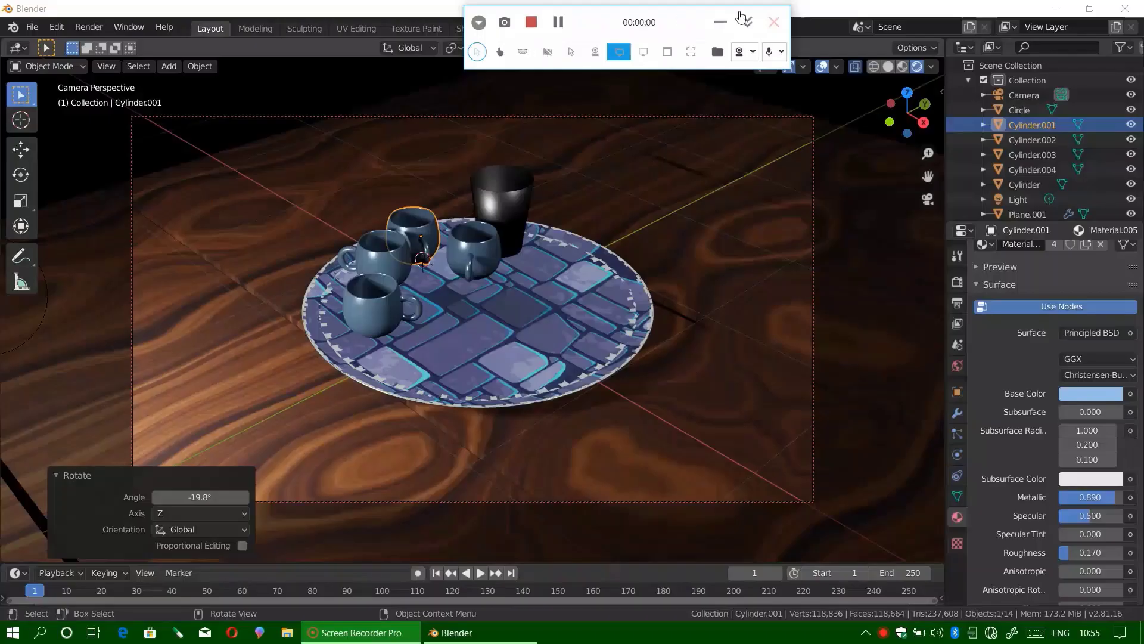
{"action": "middle_click_drag", "start_coordinate": [459, 354], "coordinate": [391, 311]}
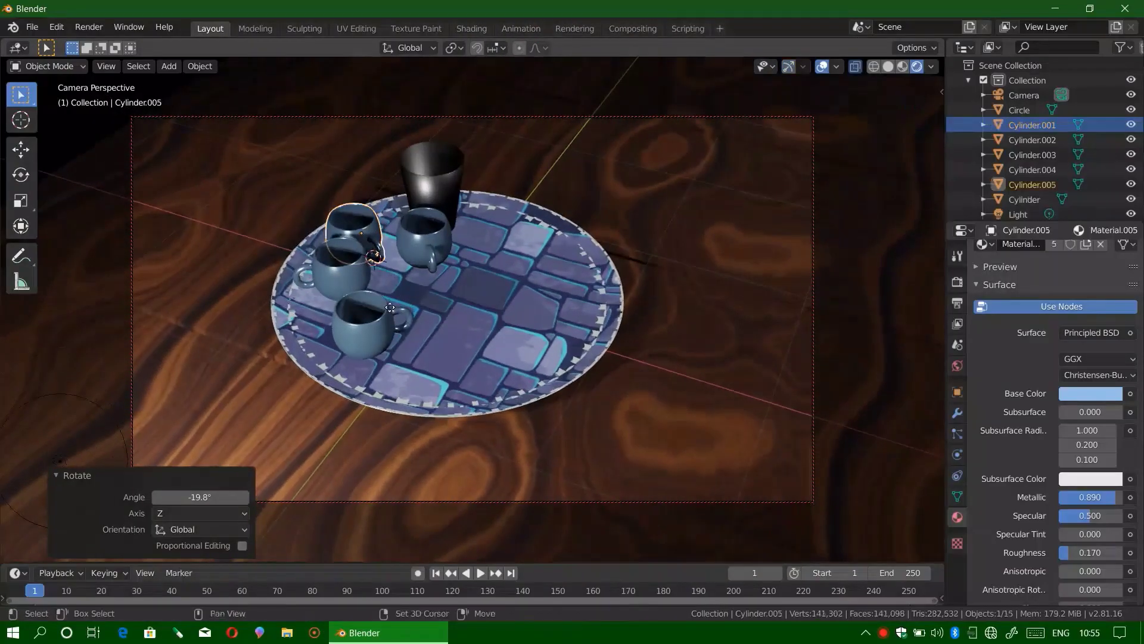
{"action": "left_click", "coordinate": [500, 379]}
{"action": "left_click", "coordinate": [518, 325]}
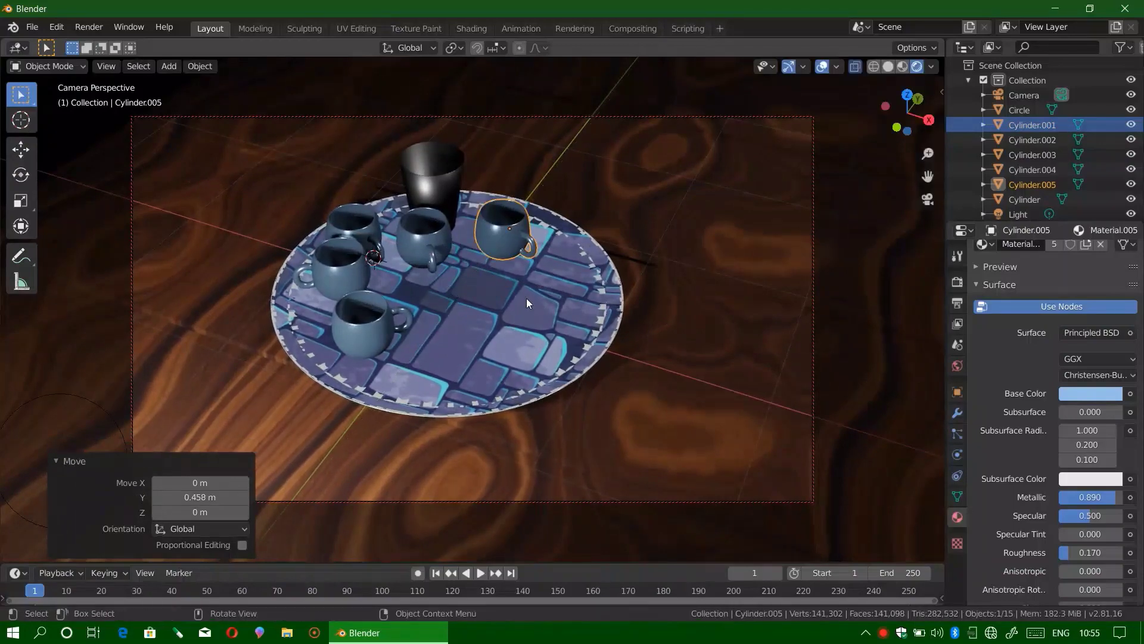
{"action": "left_click", "coordinate": [481, 242]}
{"action": "middle_click_drag", "start_coordinate": [482, 241], "coordinate": [567, 287]}
Turn off Lock Camera to View in the N sidebar and orbit to a near top-down view.
{"action": "left_click", "coordinate": [543, 425]}
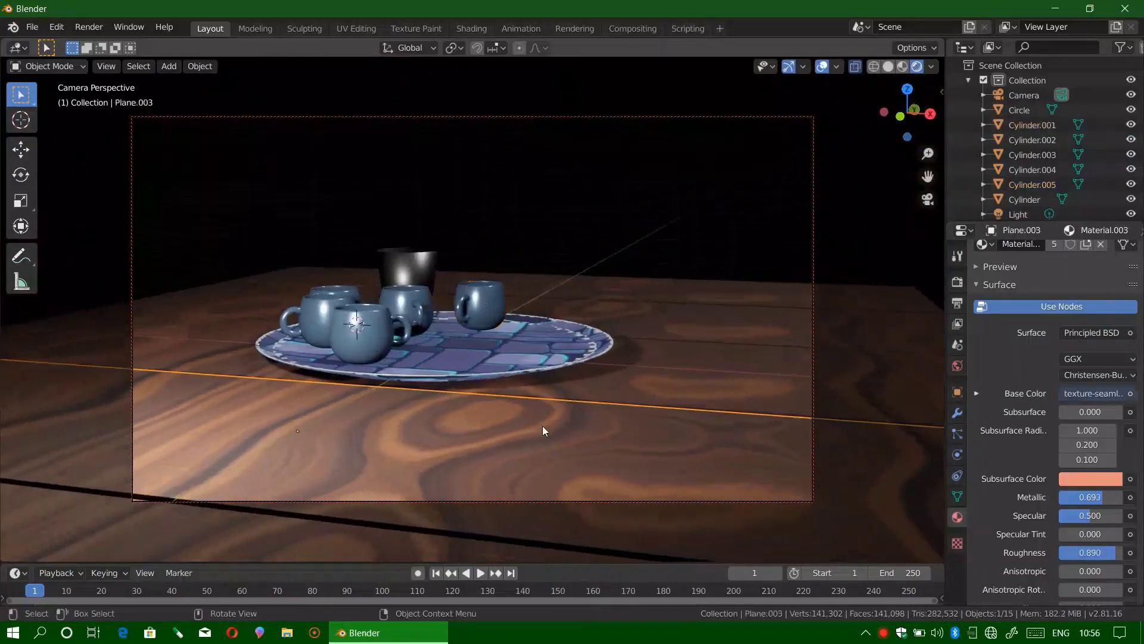
{"action": "middle_click_drag", "start_coordinate": [542, 425], "coordinate": [467, 426]}
{"action": "left_click", "coordinate": [605, 227]}
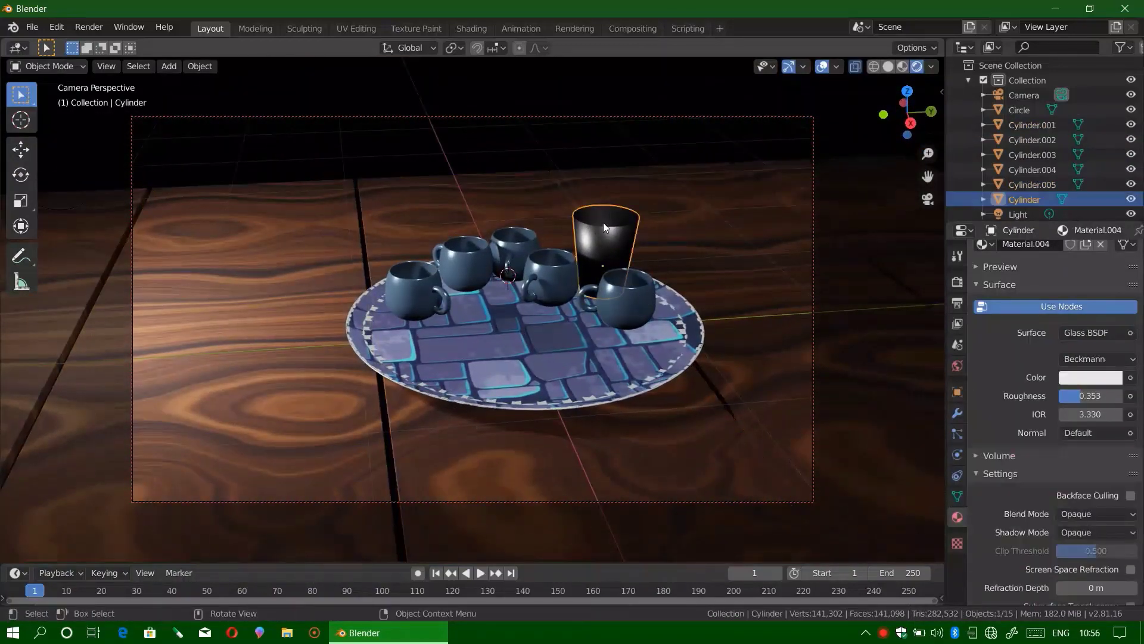
{"action": "key", "text": "n"}
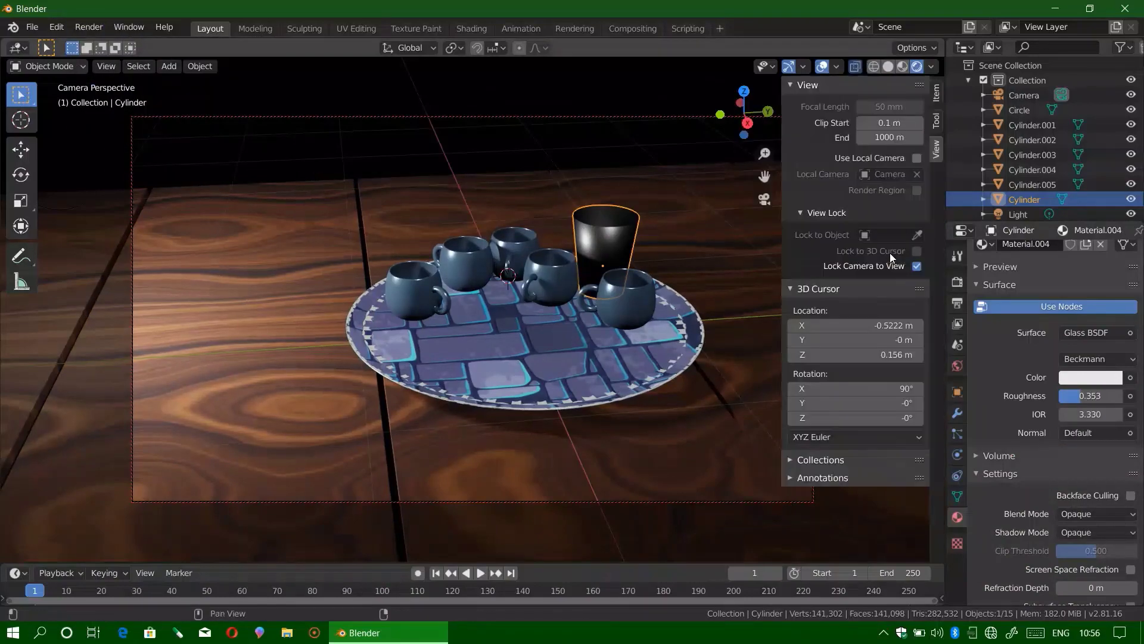
{"action": "left_click", "coordinate": [730, 349]}
{"action": "mouse_move", "coordinate": [731, 349]}
{"action": "middle_mouse_down"}
{"action": "mouse_move", "coordinate": [657, 402]}
{"action": "mouse_move", "coordinate": [719, 406]}
{"action": "mouse_move", "coordinate": [590, 469]}
{"action": "mouse_move", "coordinate": [603, 524]}
{"action": "mouse_move", "coordinate": [721, 345]}
{"action": "middle_mouse_up"}
{"action": "key", "text": "n"}
Select the 500 W Point light and move it up above the tray.
{"action": "scroll", "coordinate": [1025, 132], "scroll_direction": "down", "scroll_amount": 4}
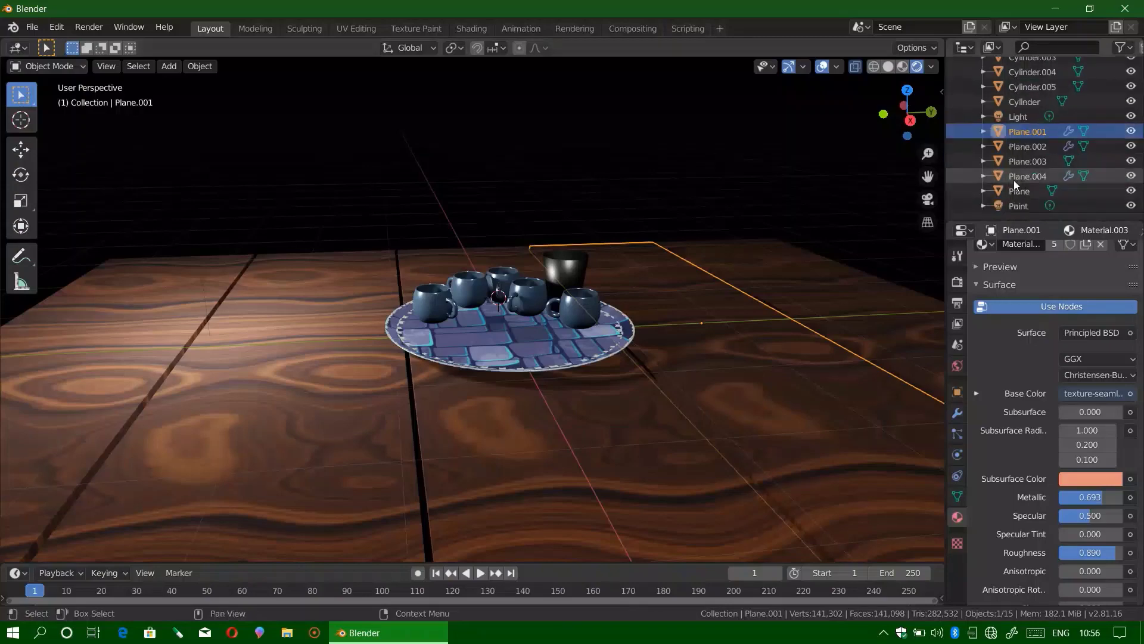
{"action": "left_click", "coordinate": [1025, 119]}
{"action": "scroll", "coordinate": [1031, 119], "scroll_direction": "up", "scroll_amount": 5}
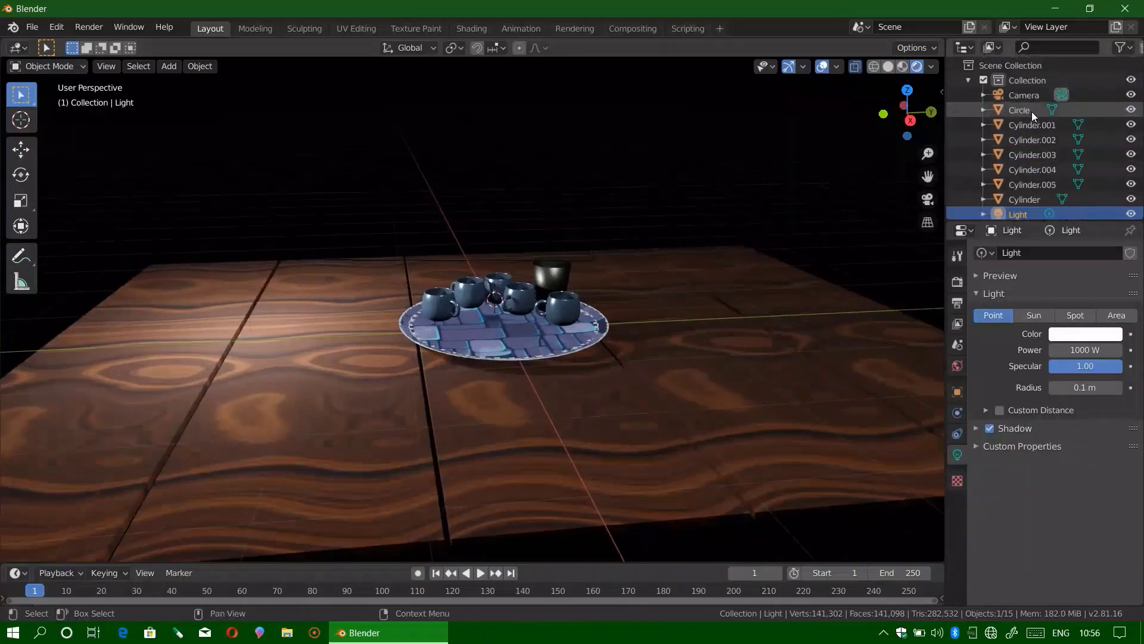
{"action": "key", "text": "g"}
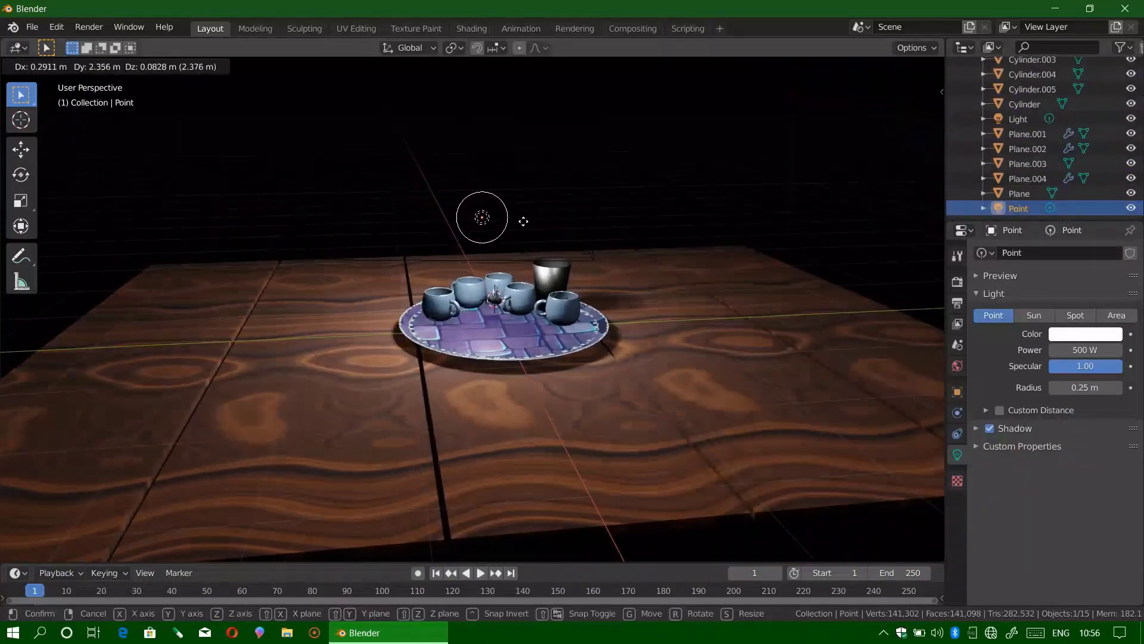
{"action": "left_click", "coordinate": [525, 218]}
{"action": "mouse_move", "coordinate": [524, 217]}
{"action": "middle_mouse_down"}
{"action": "mouse_move", "coordinate": [619, 387]}
{"action": "mouse_move", "coordinate": [567, 345]}
{"action": "mouse_move", "coordinate": [394, 262]}
{"action": "middle_mouse_up"}
Shift the Point light 0.824 m along Y, then return to the camera view.
{"action": "key", "text": "g"}
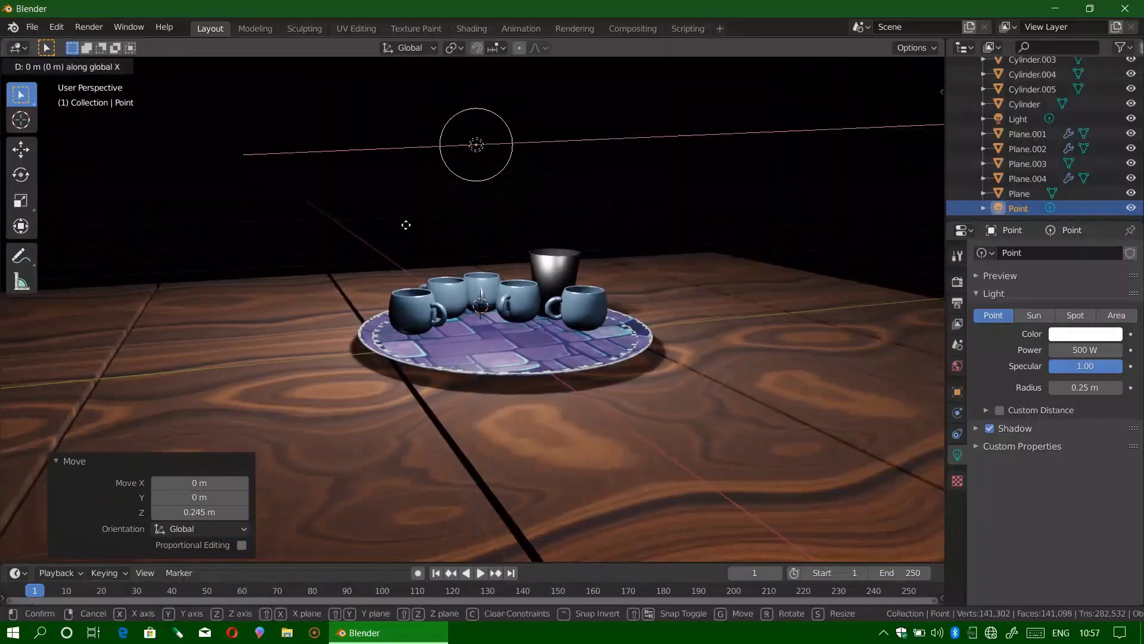
{"action": "key", "text": "y"}
{"action": "left_click", "coordinate": [486, 218]}
{"action": "key", "text": "KP_0"}
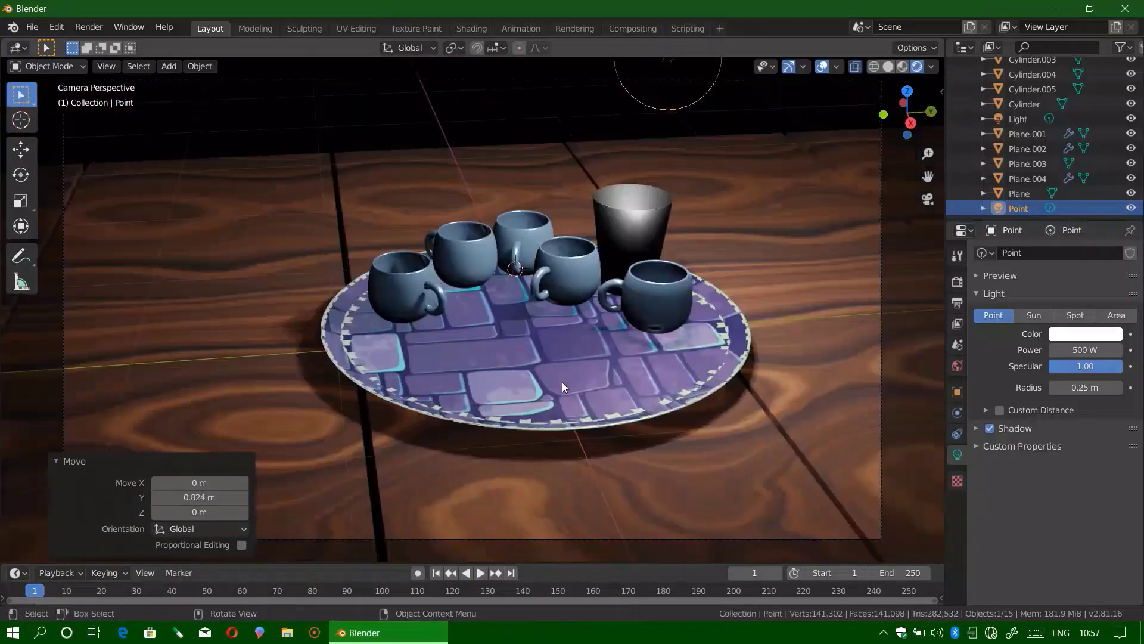
{"action": "scroll", "coordinate": [563, 381], "scroll_direction": "down", "scroll_amount": 4}
{"action": "scroll", "coordinate": [563, 368], "scroll_direction": "up", "scroll_amount": 2}
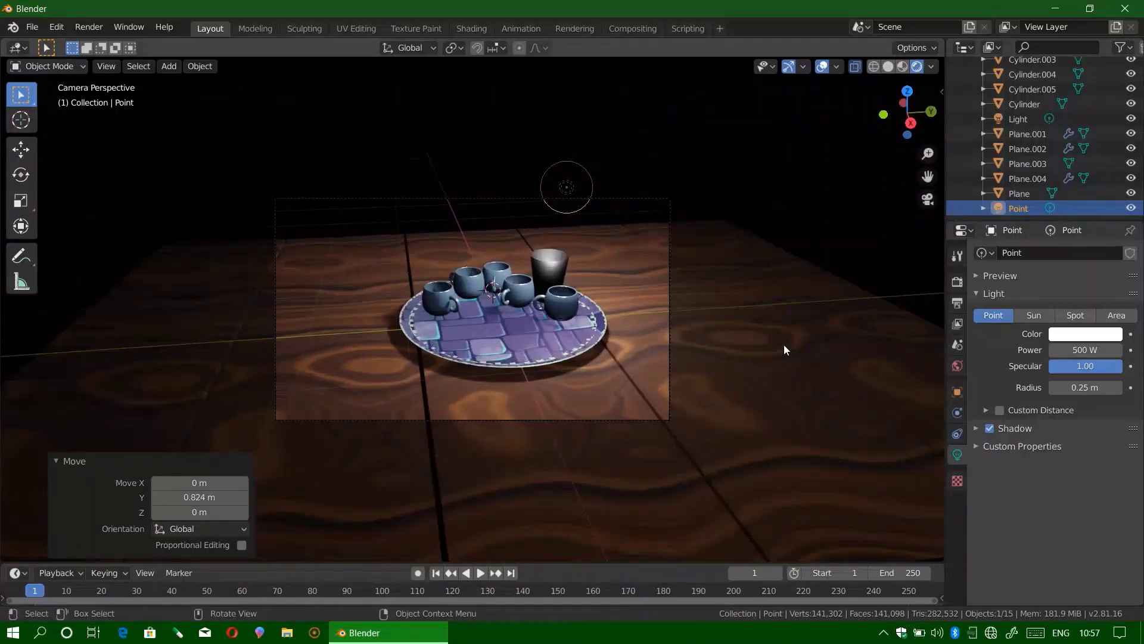
Switch the render engine to Cycles and set the viewport to Rendered shading.
{"action": "left_click", "coordinate": [957, 281]}
{"action": "left_click", "coordinate": [1097, 253]}
{"action": "left_click", "coordinate": [1067, 301]}
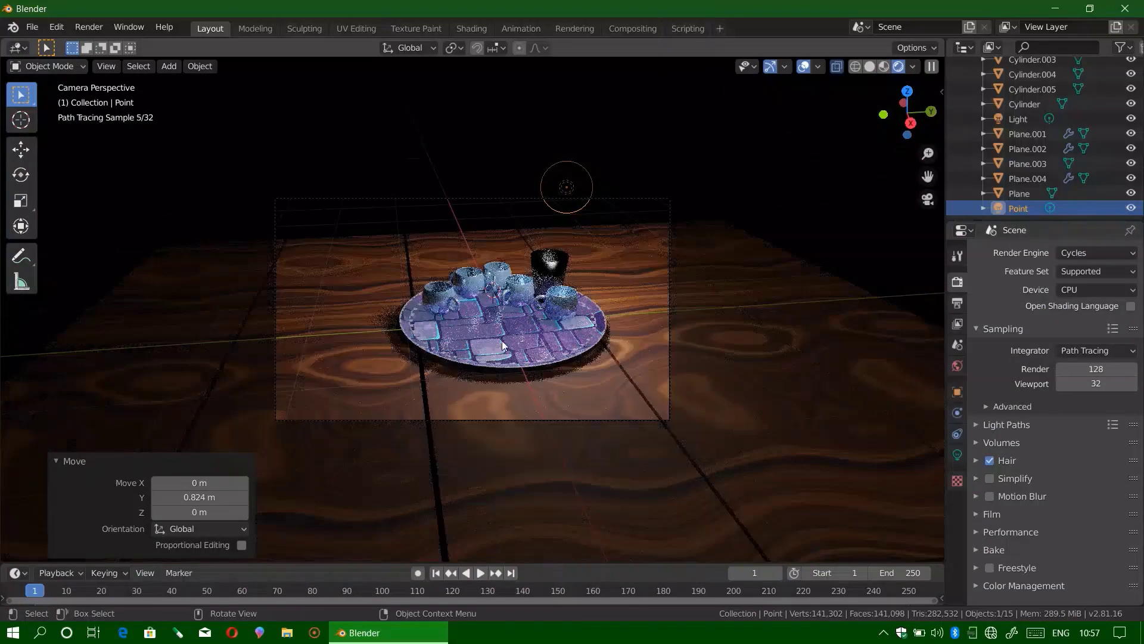
{"action": "scroll", "coordinate": [520, 393], "scroll_direction": "up", "scroll_amount": 2}
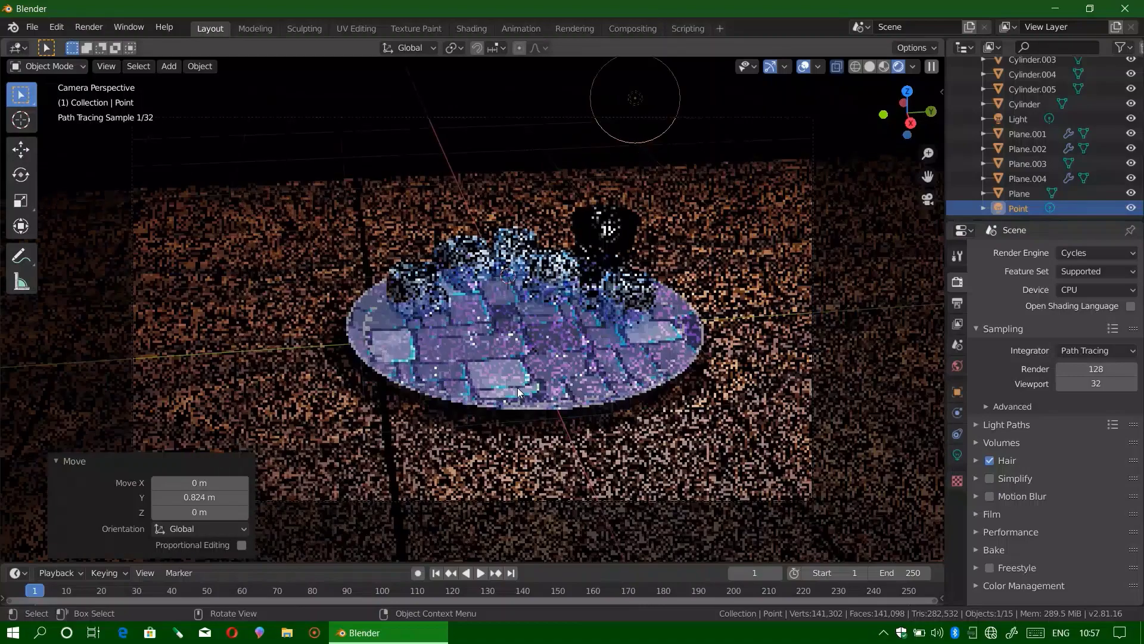
{"action": "scroll", "coordinate": [520, 393], "scroll_direction": "up", "scroll_amount": 1}
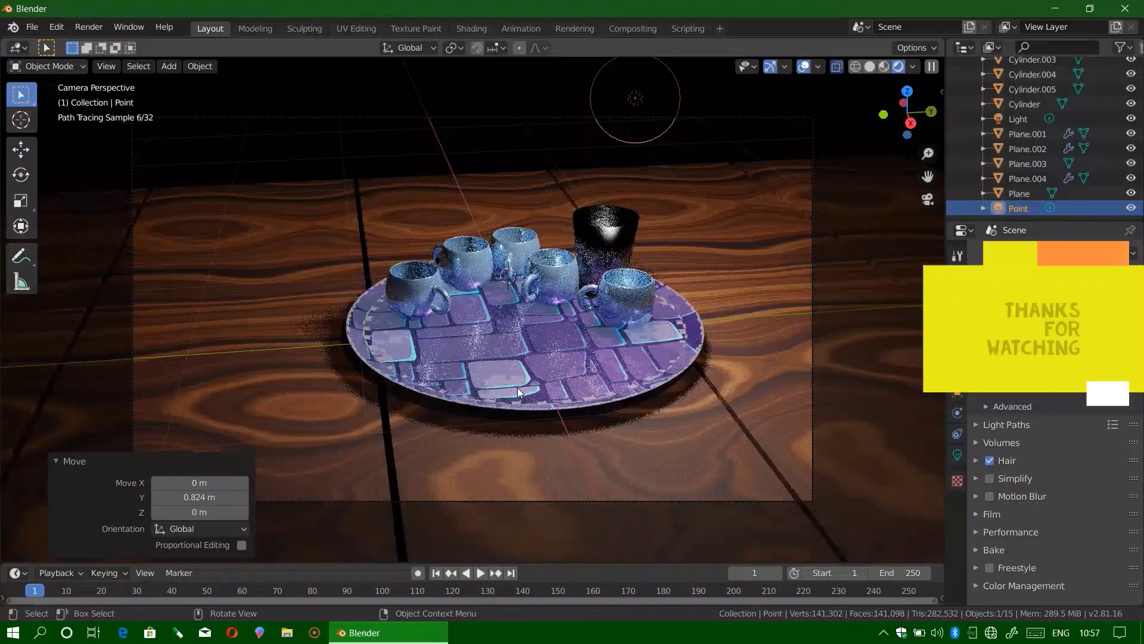
{"action": "left_click", "coordinate": [884, 66]}
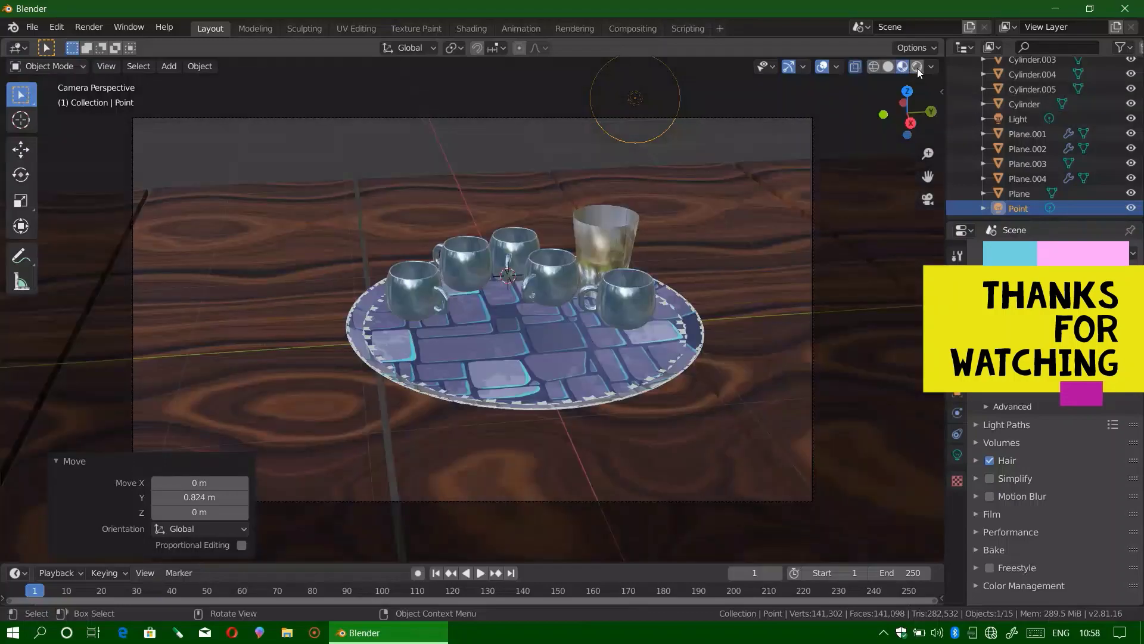
{"action": "left_click", "coordinate": [917, 66]}
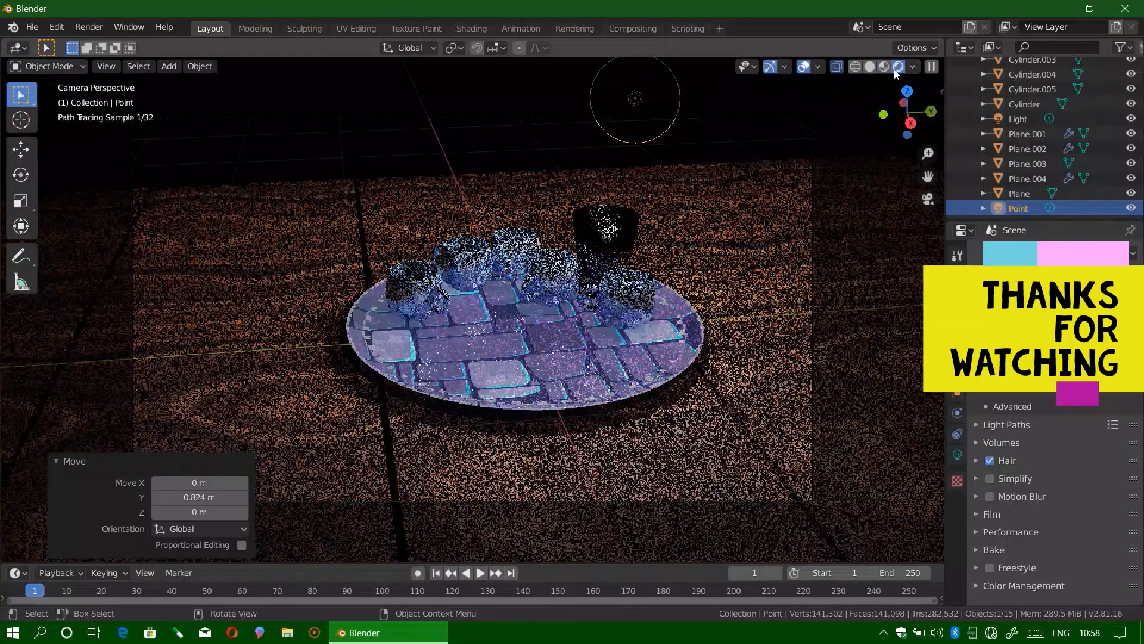